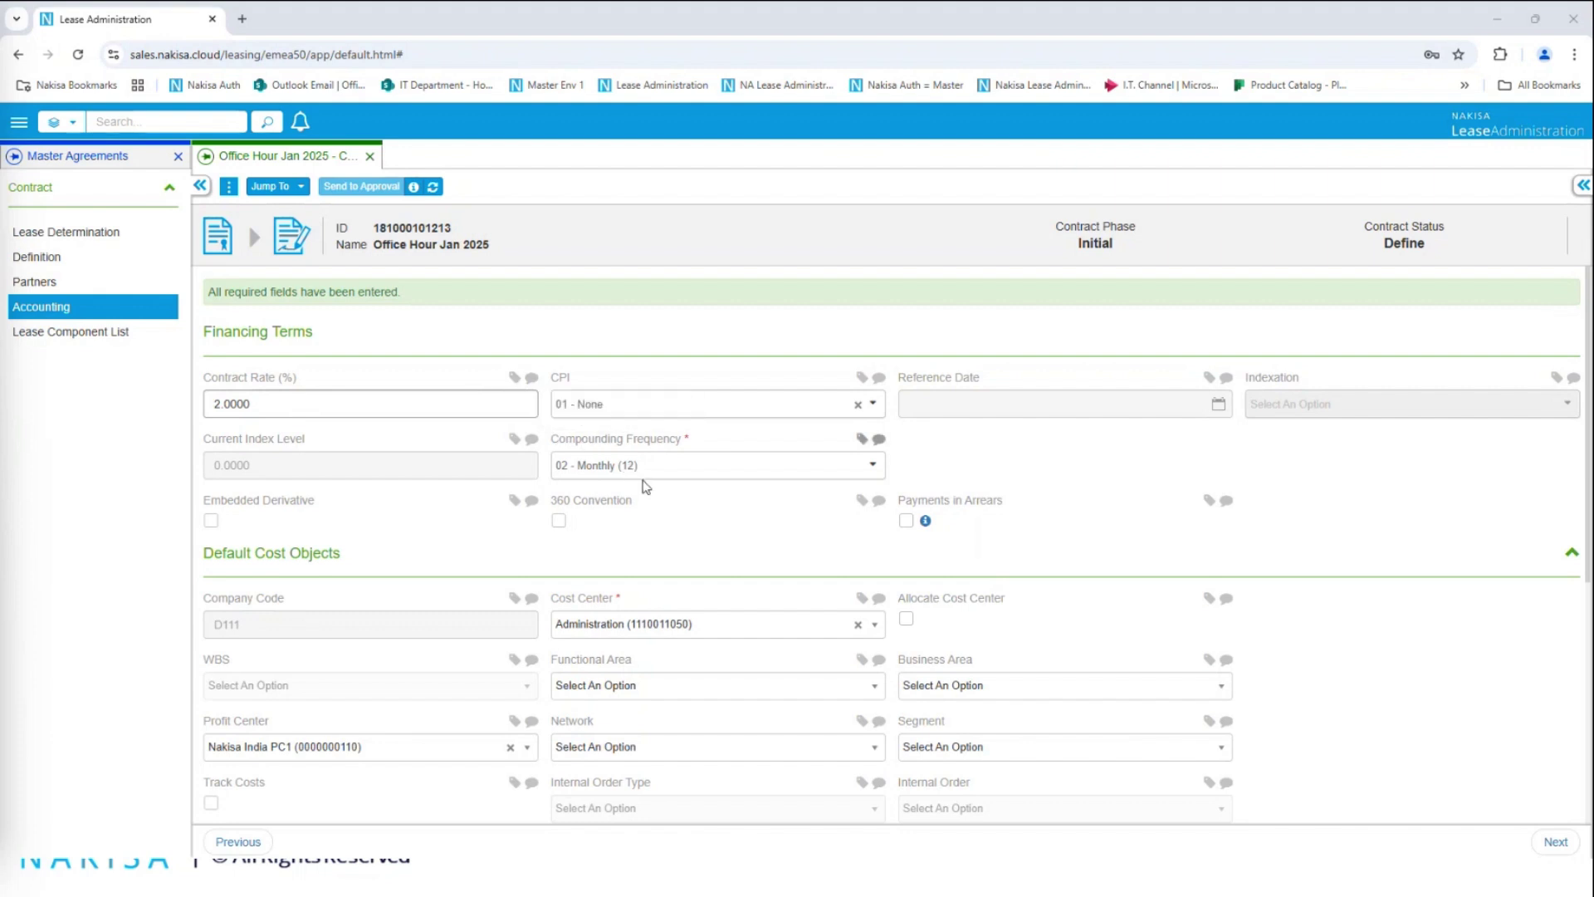
Create a lease component named "Officehour 2025" in the contract's lease component list.
click(106, 333)
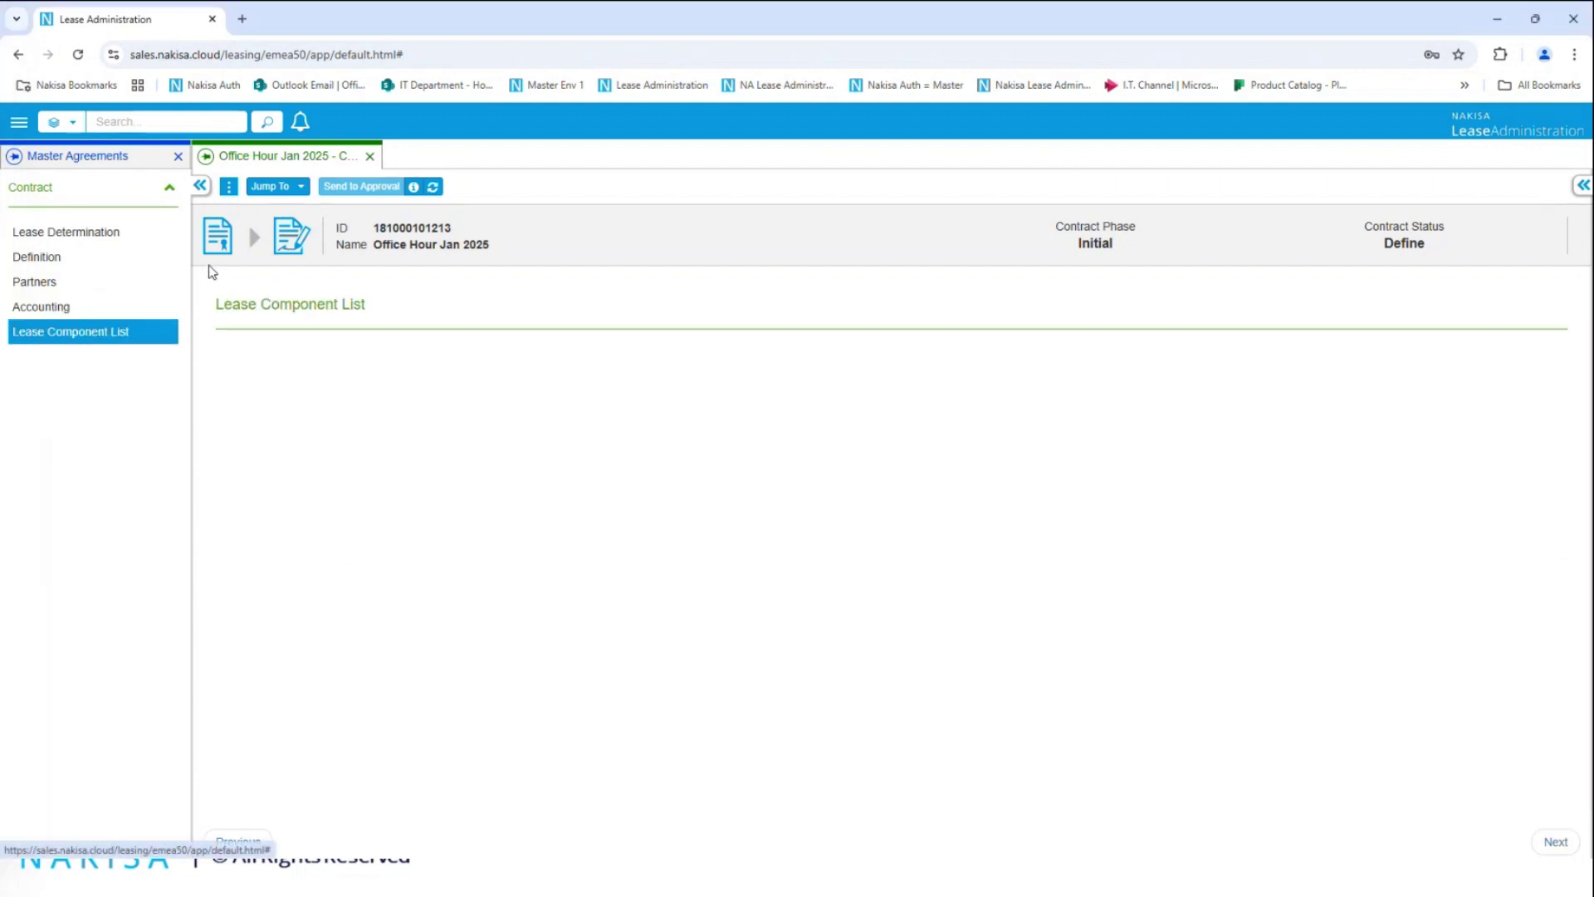
click(230, 188)
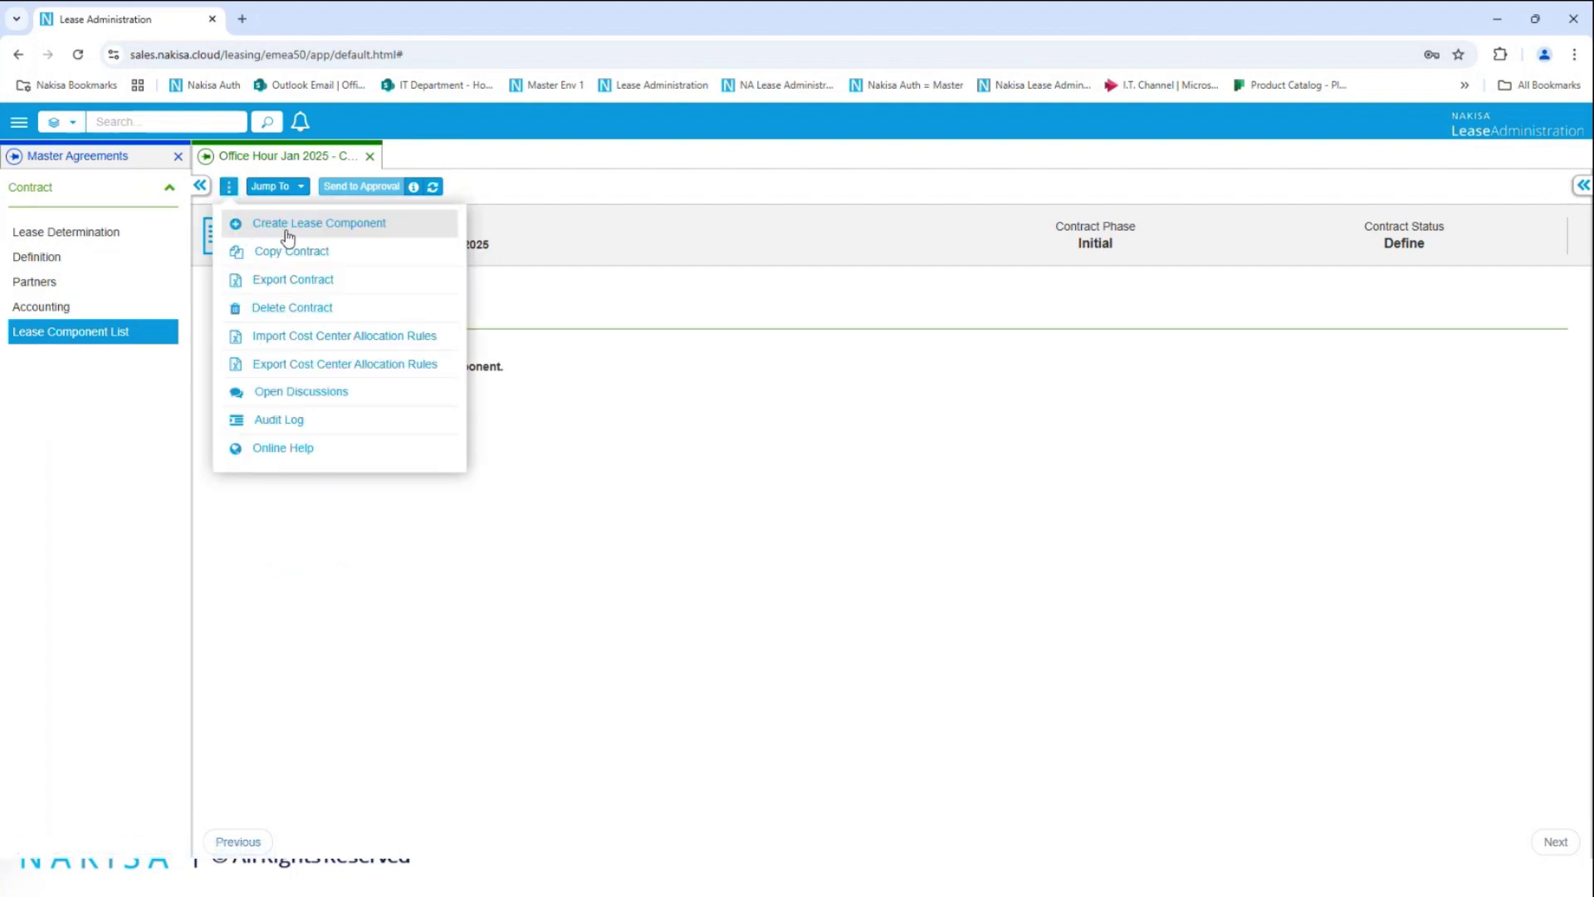
click(288, 238)
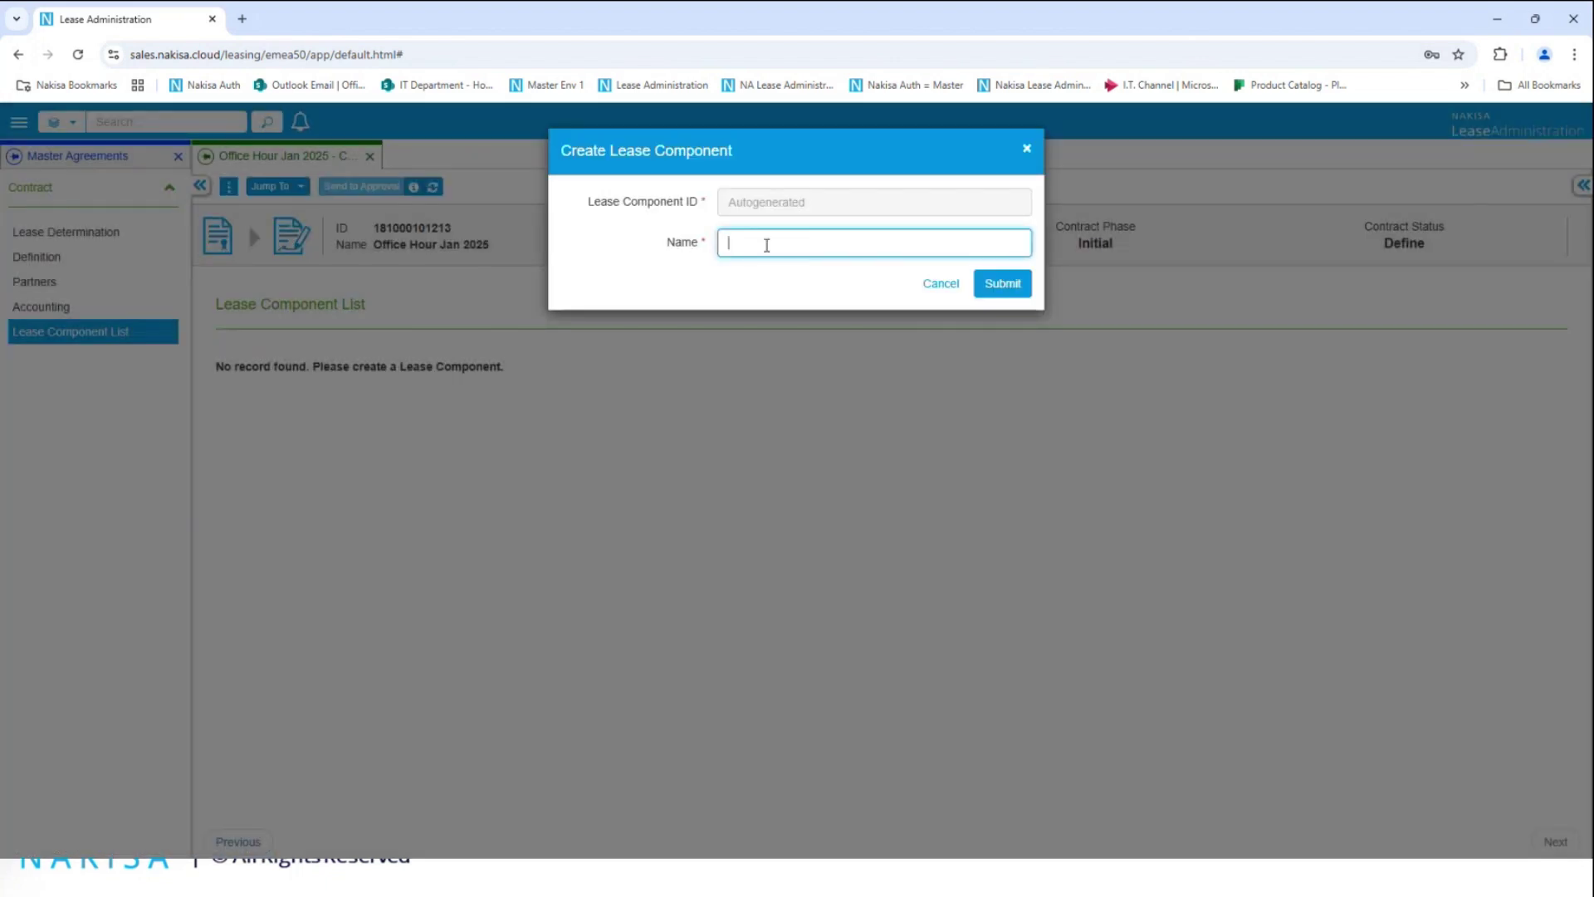
text(O)
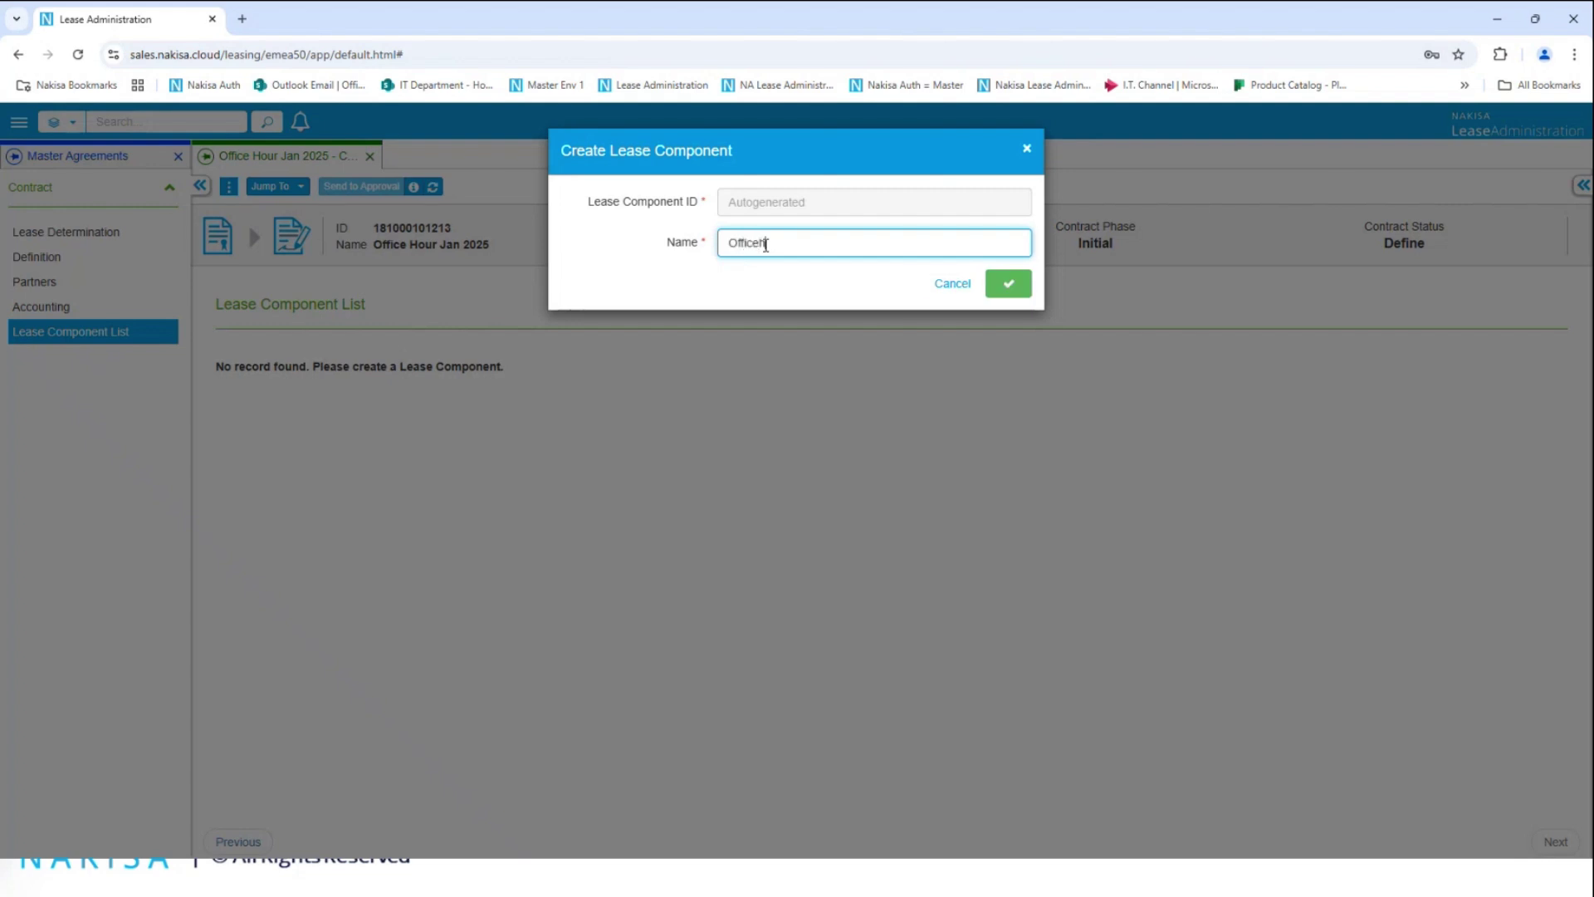
text(fficeHour 2025)
click(1016, 287)
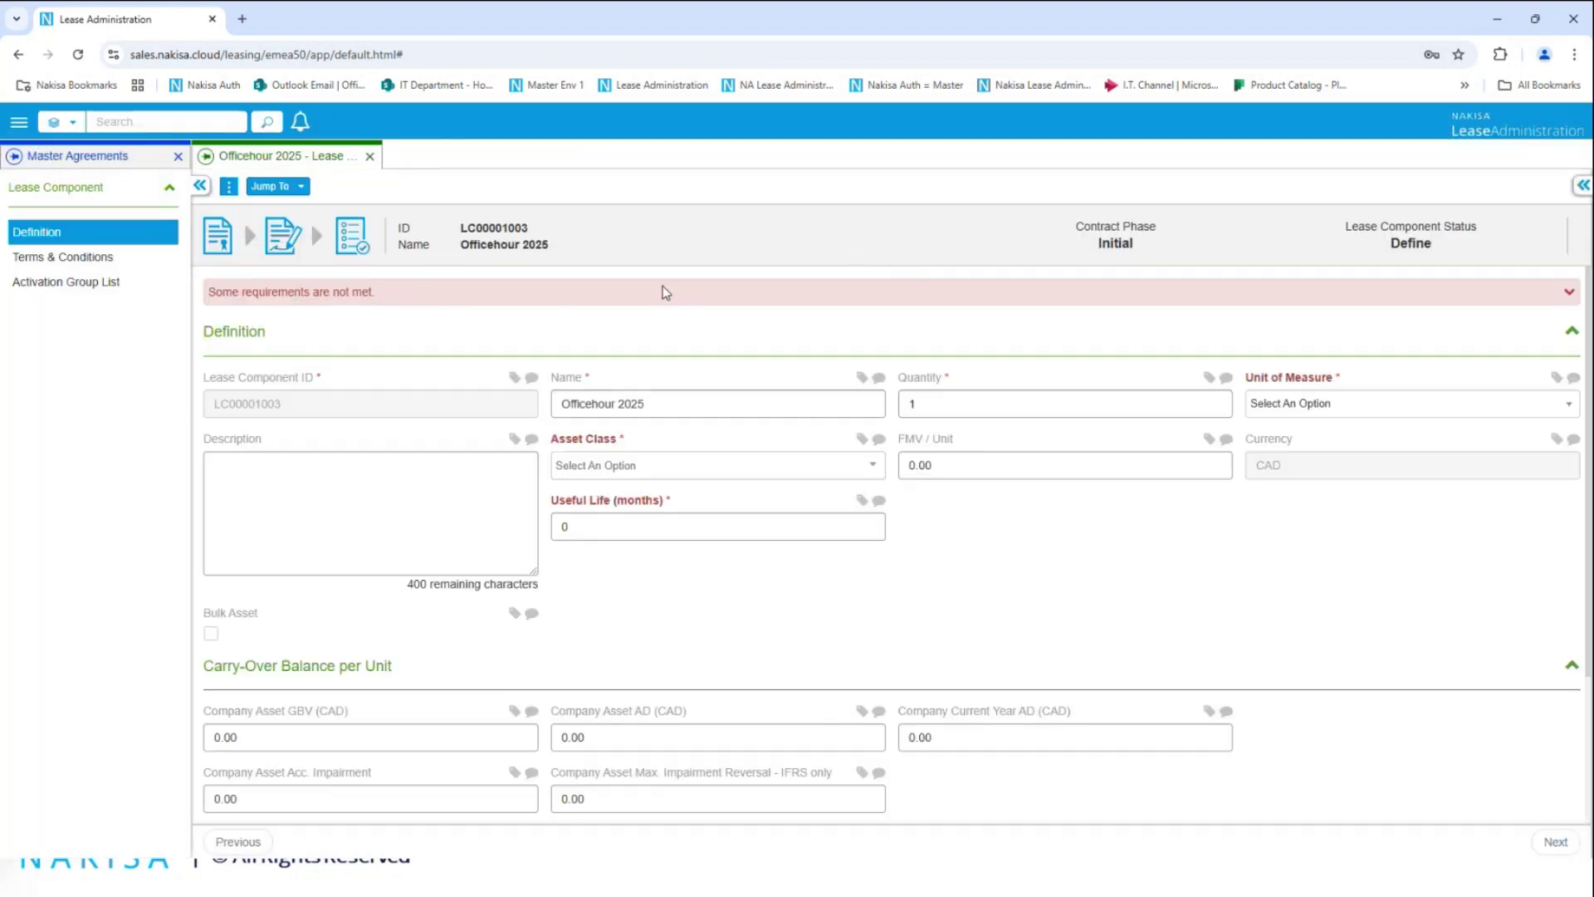
Set the lease component's asset class to Vehicles and its unit of measure to EA.
click(698, 467)
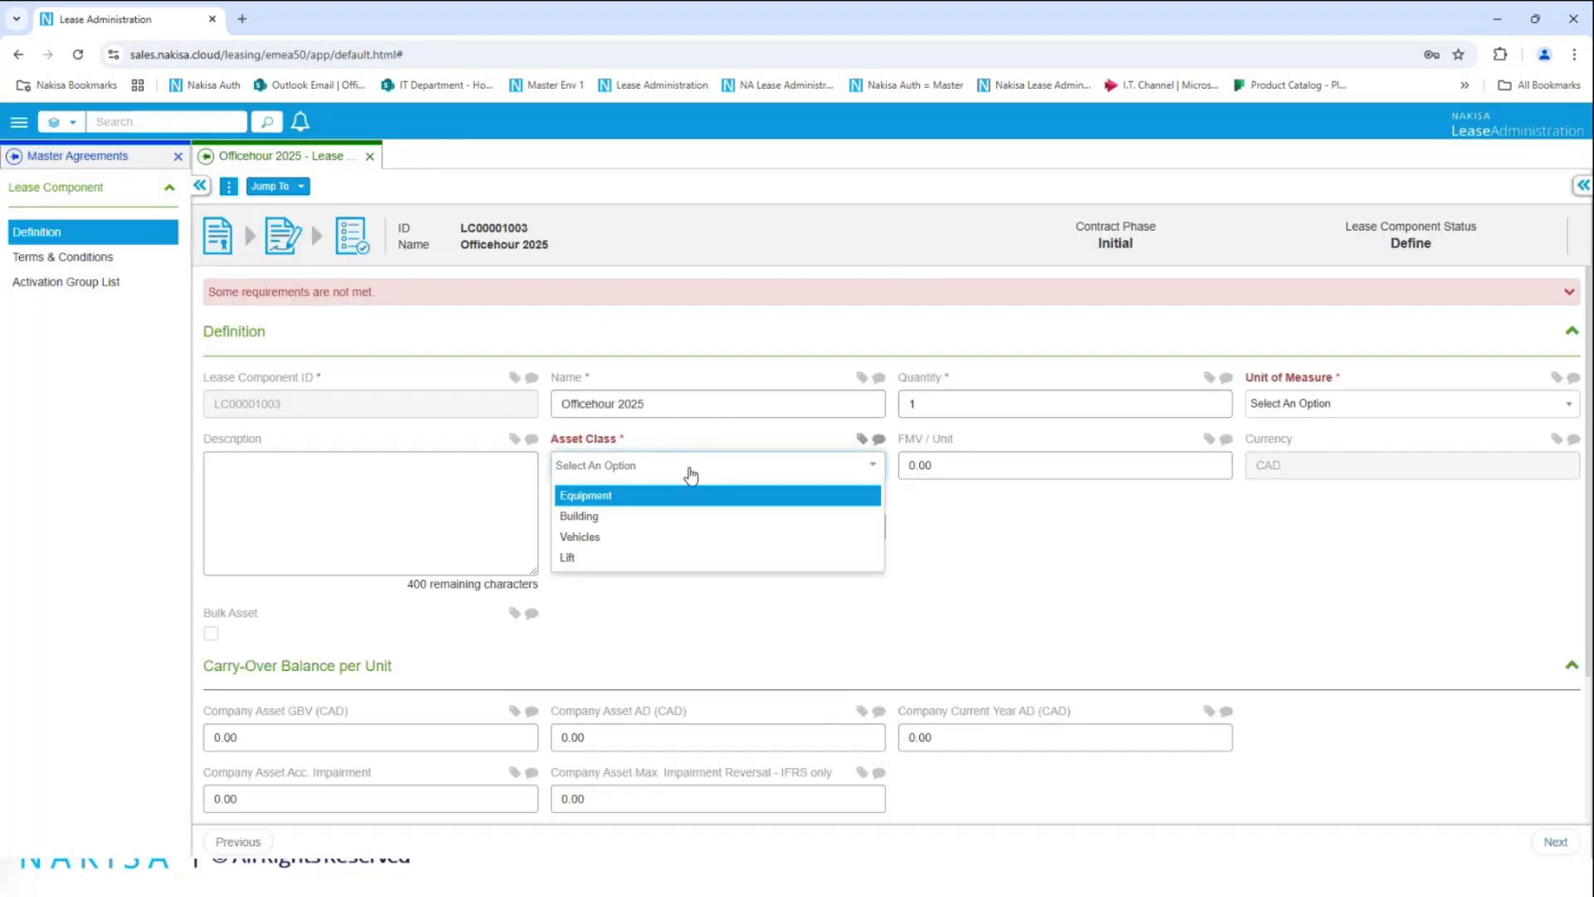
click(668, 536)
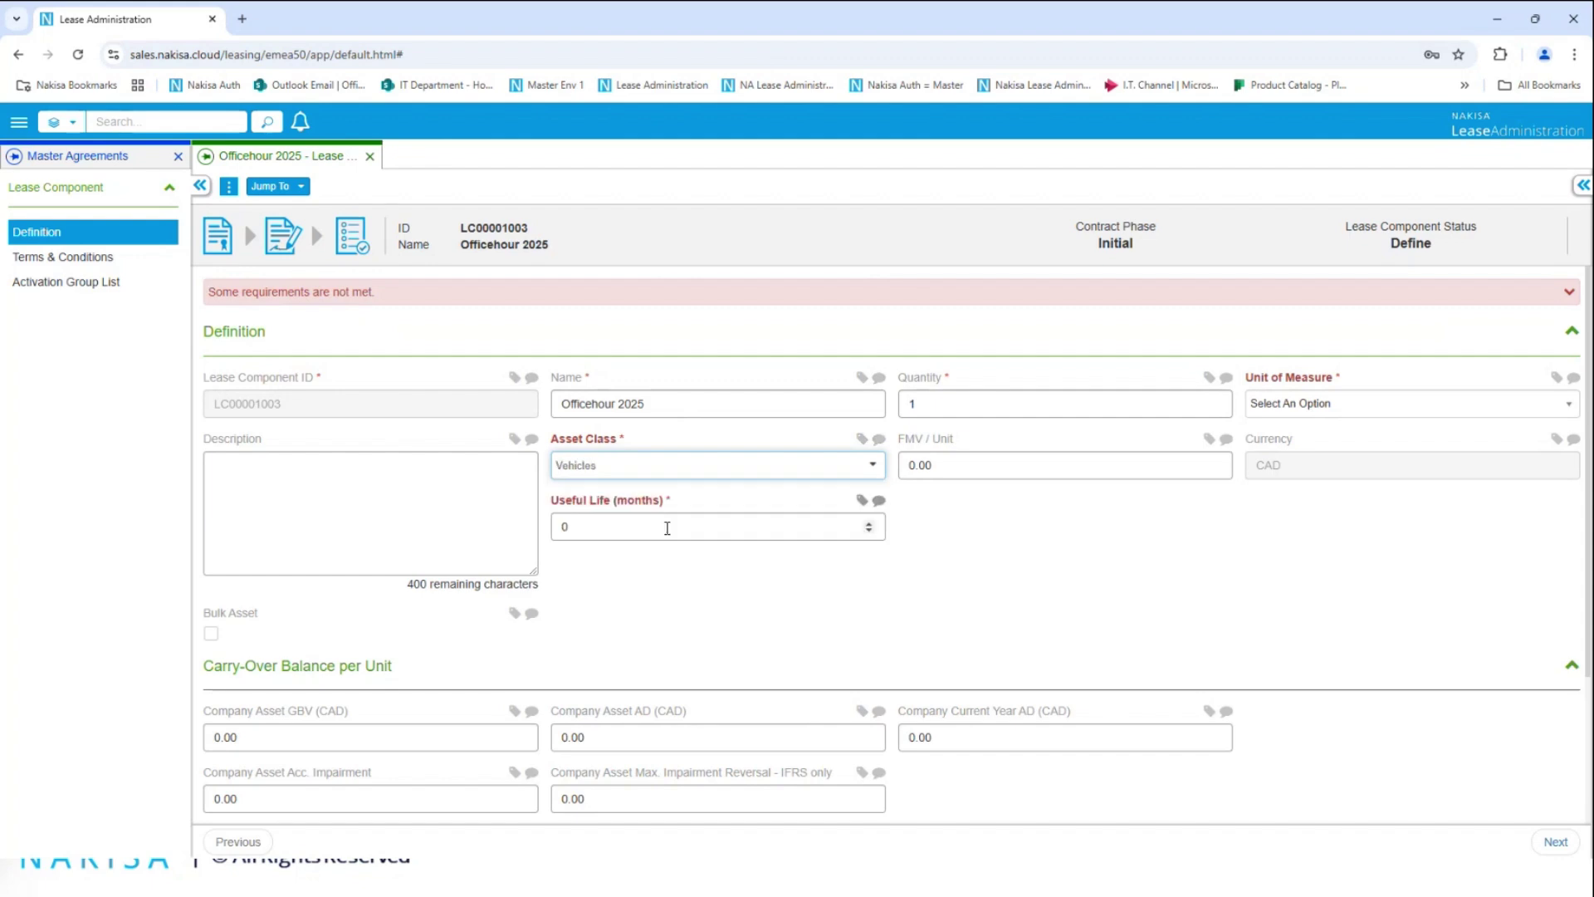
click(1260, 405)
click(1262, 451)
scroll(783, 530, down, 2)
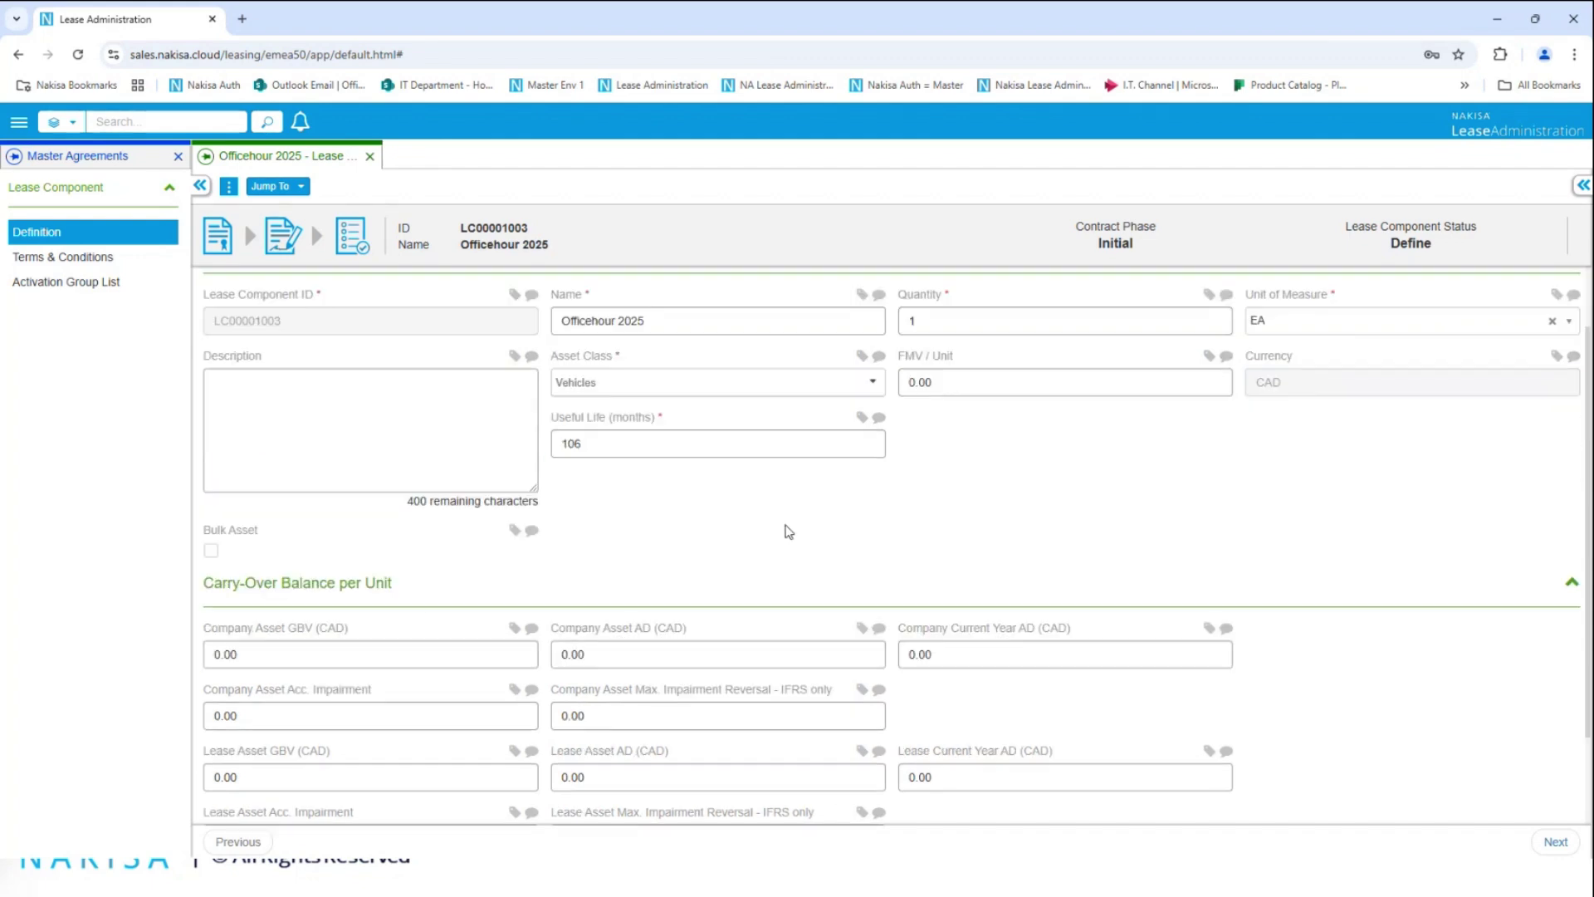
Add a new standard term of type Base Rent in the lease component's terms and conditions.
click(117, 257)
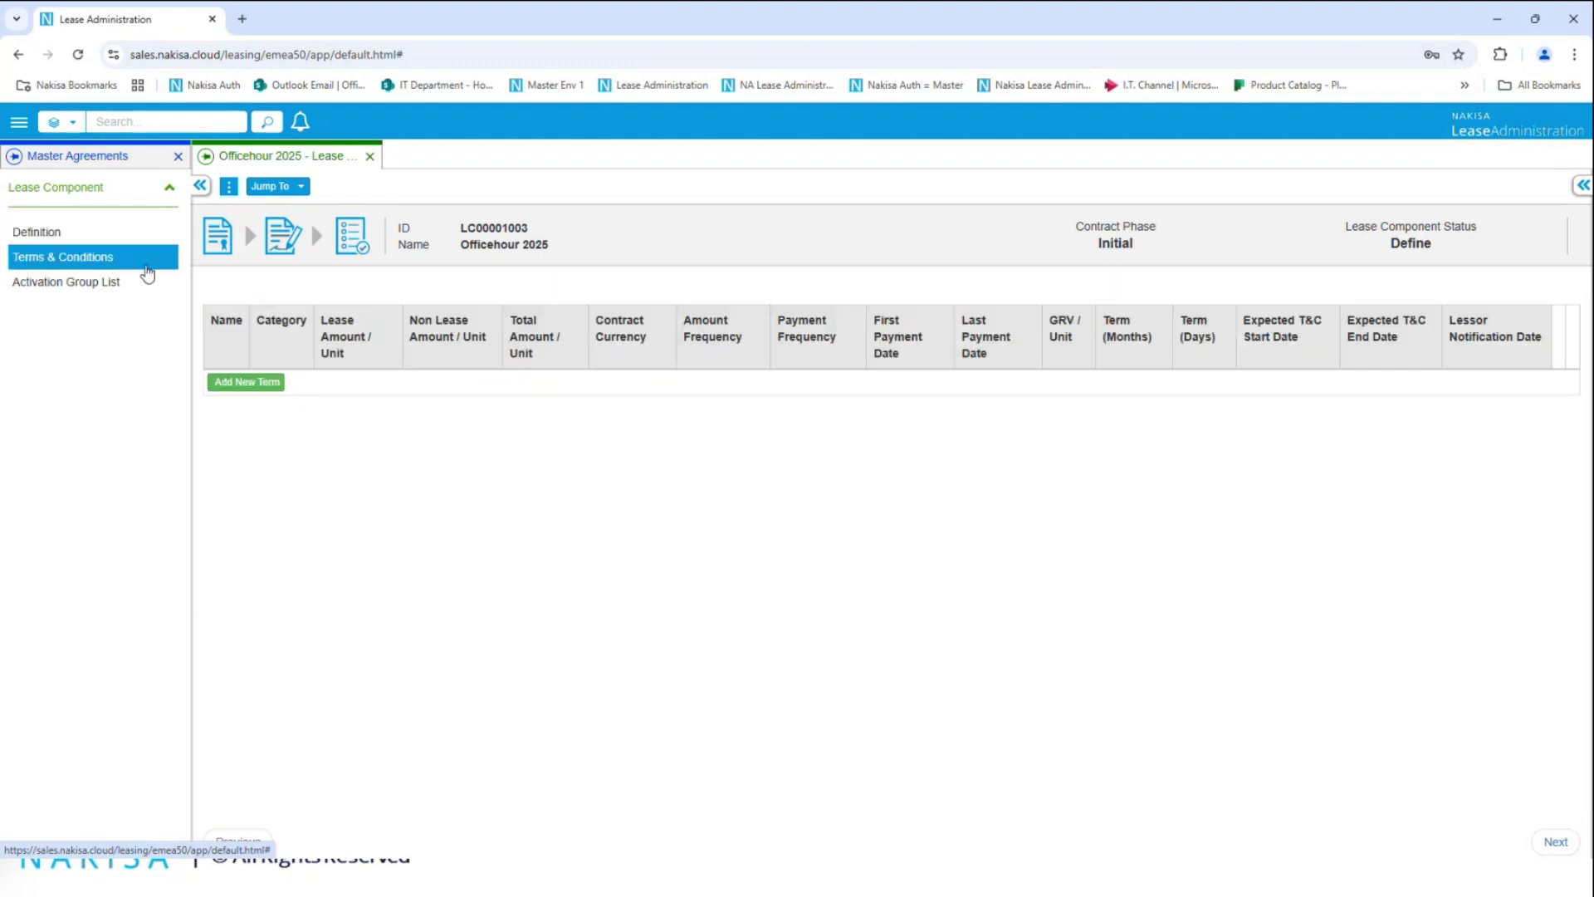
click(248, 383)
click(252, 409)
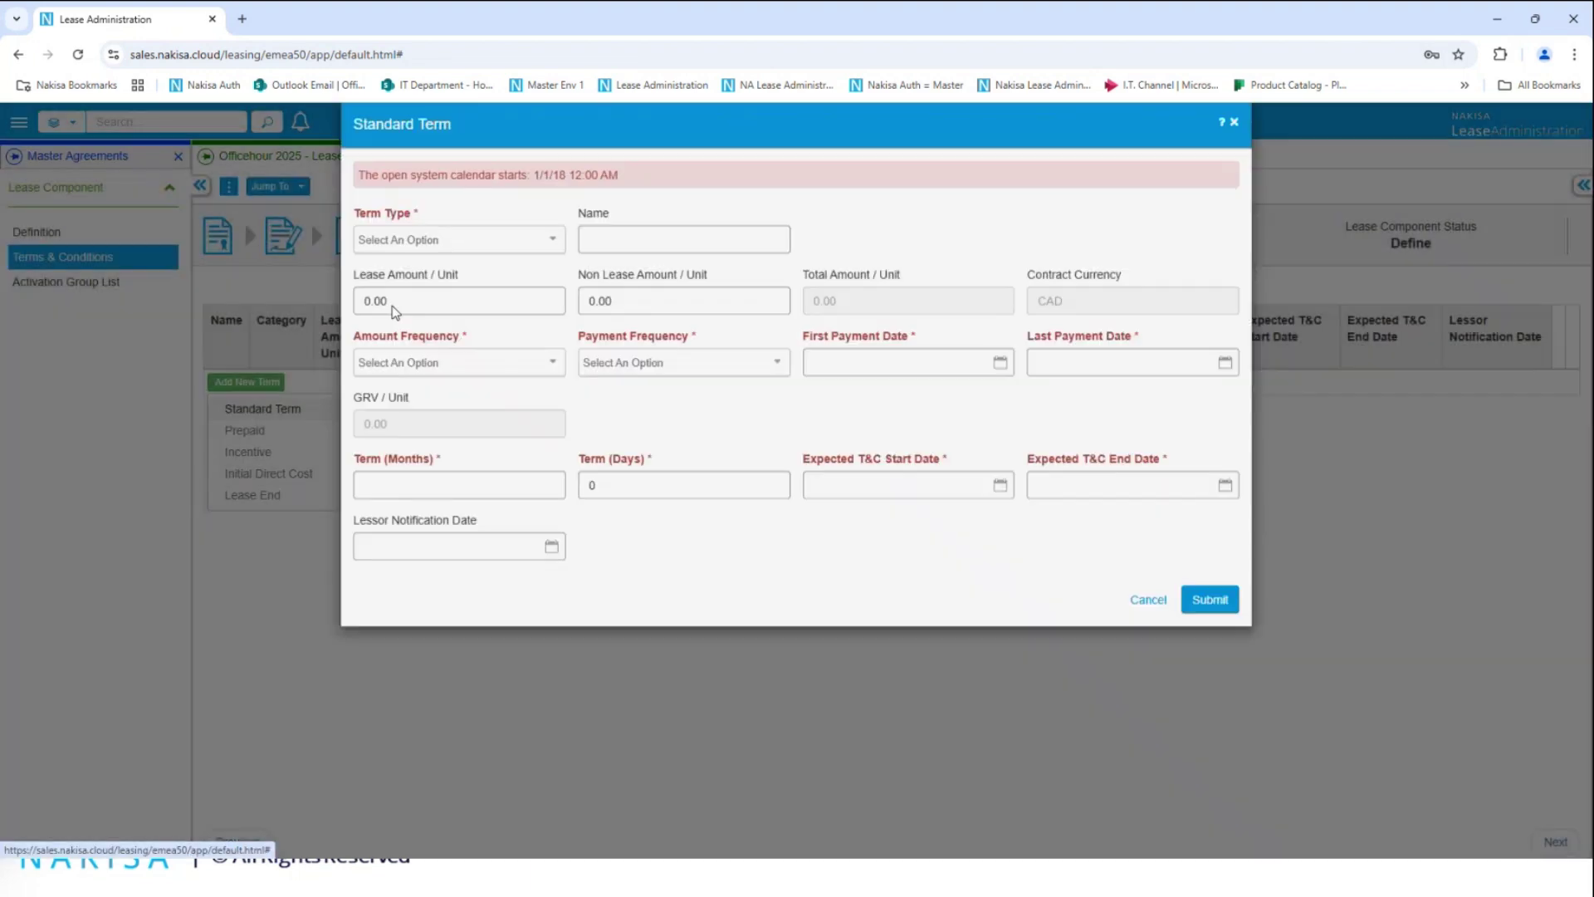
click(460, 268)
click(428, 297)
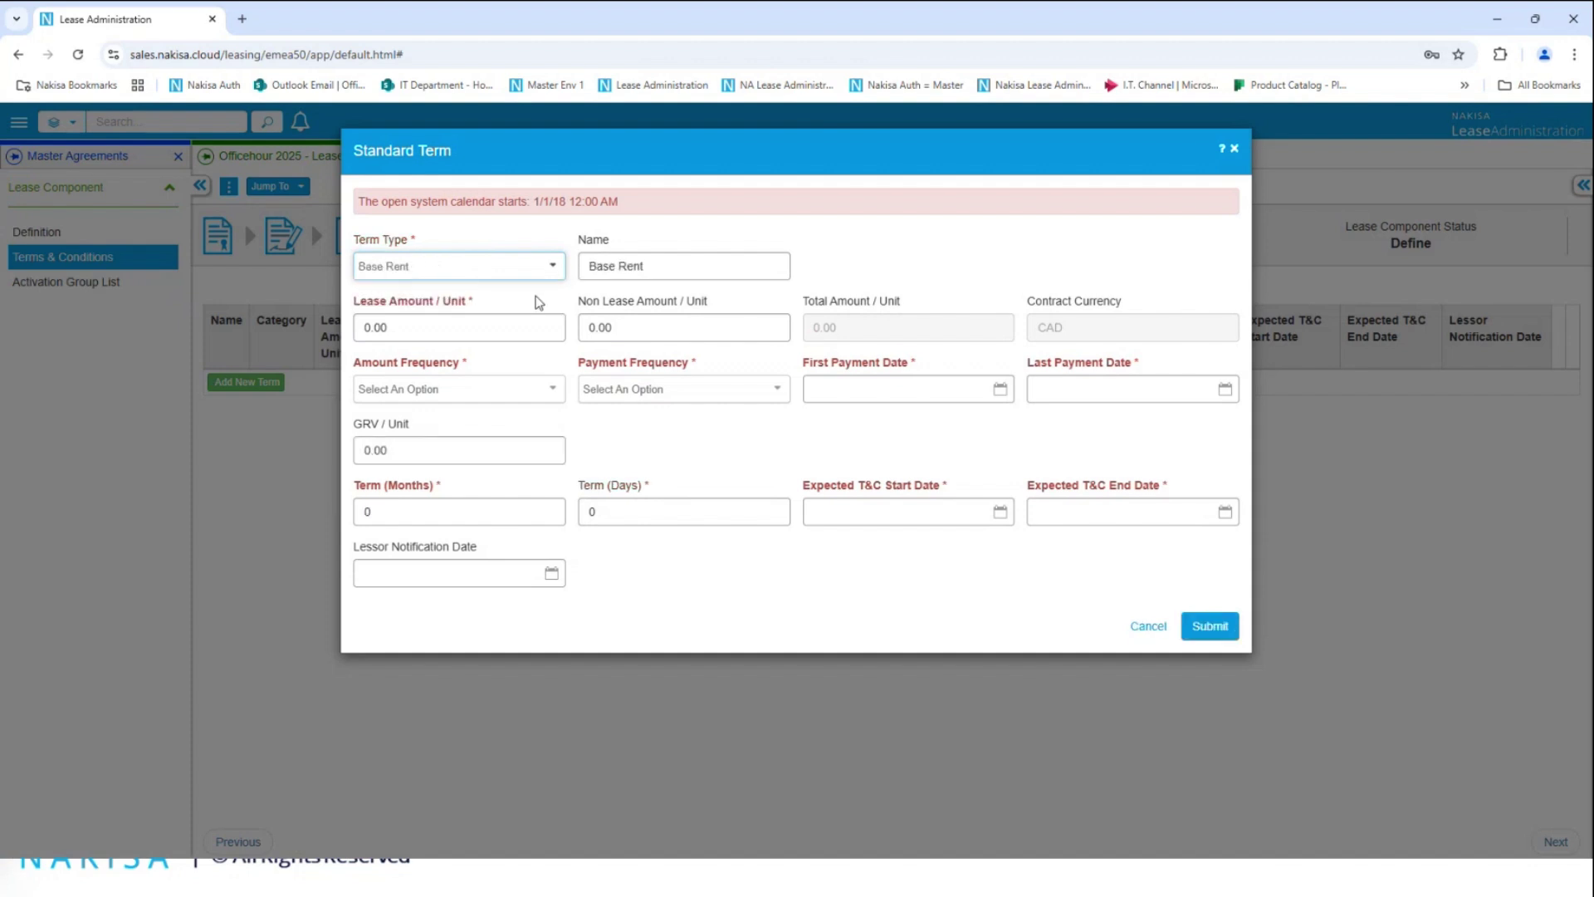
Set the term's lease amount per unit to 1000, with amount frequency OneTime and payment frequency Monthly.
click(496, 329)
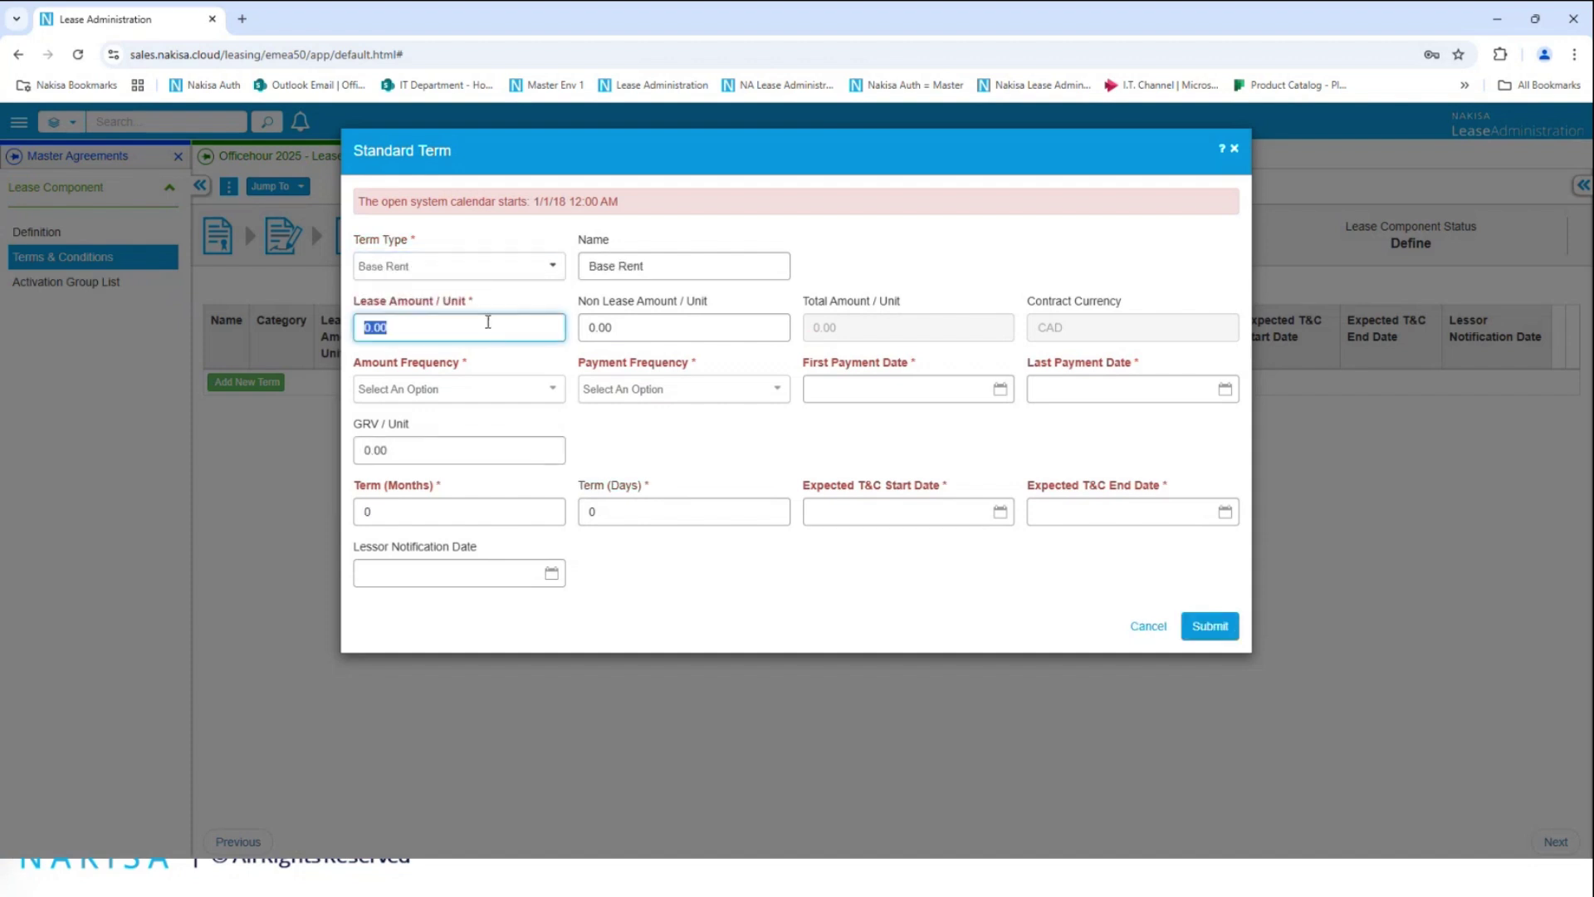
text(1000)
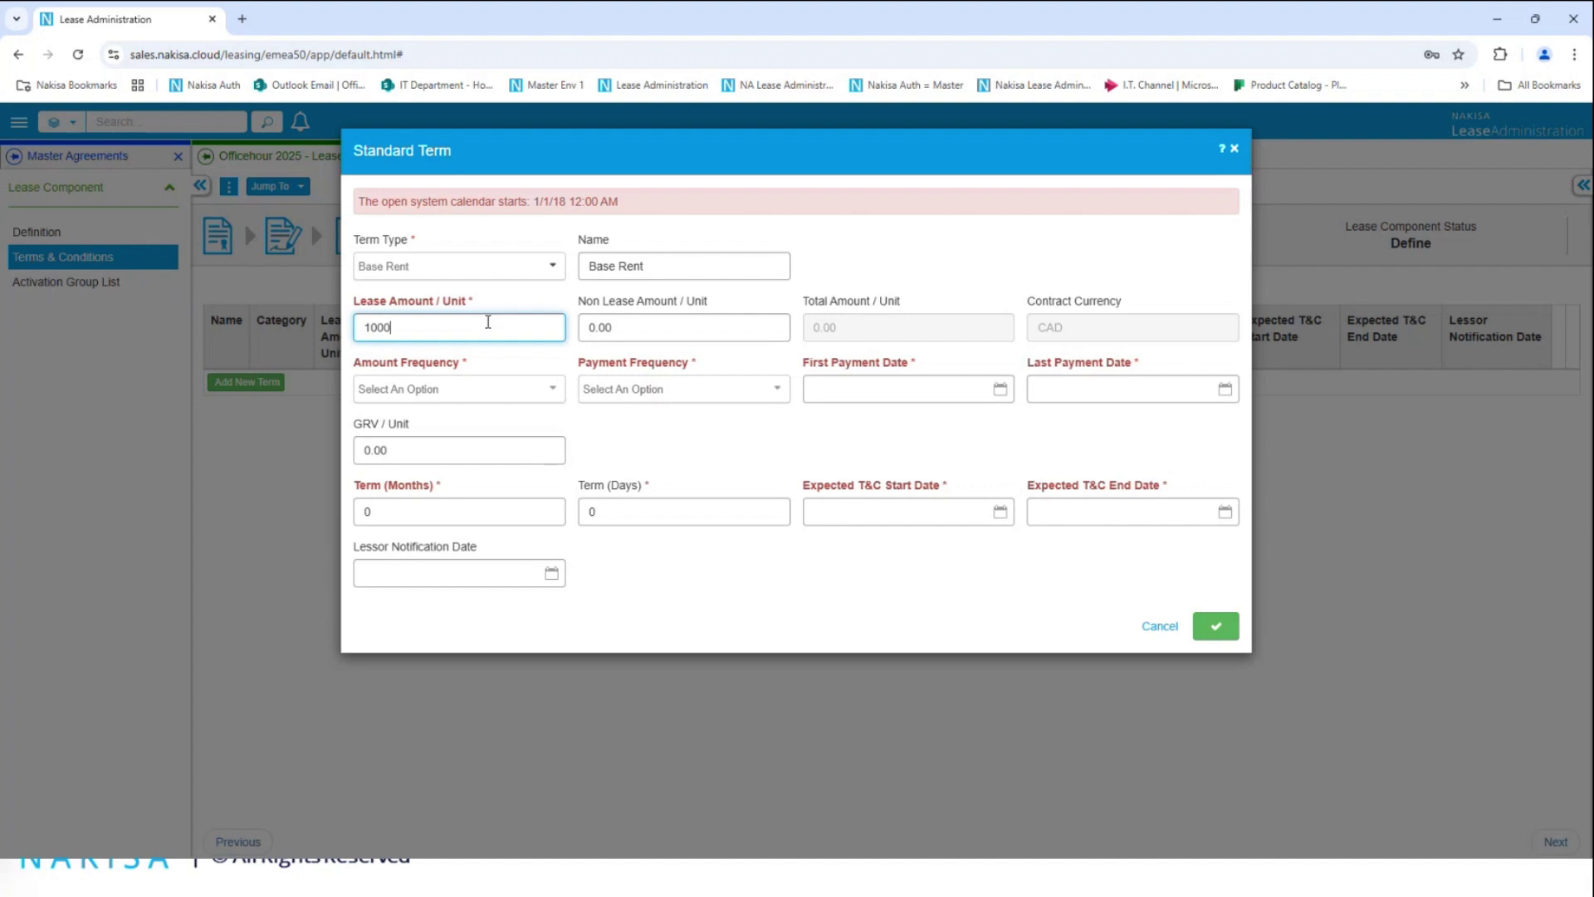
click(518, 395)
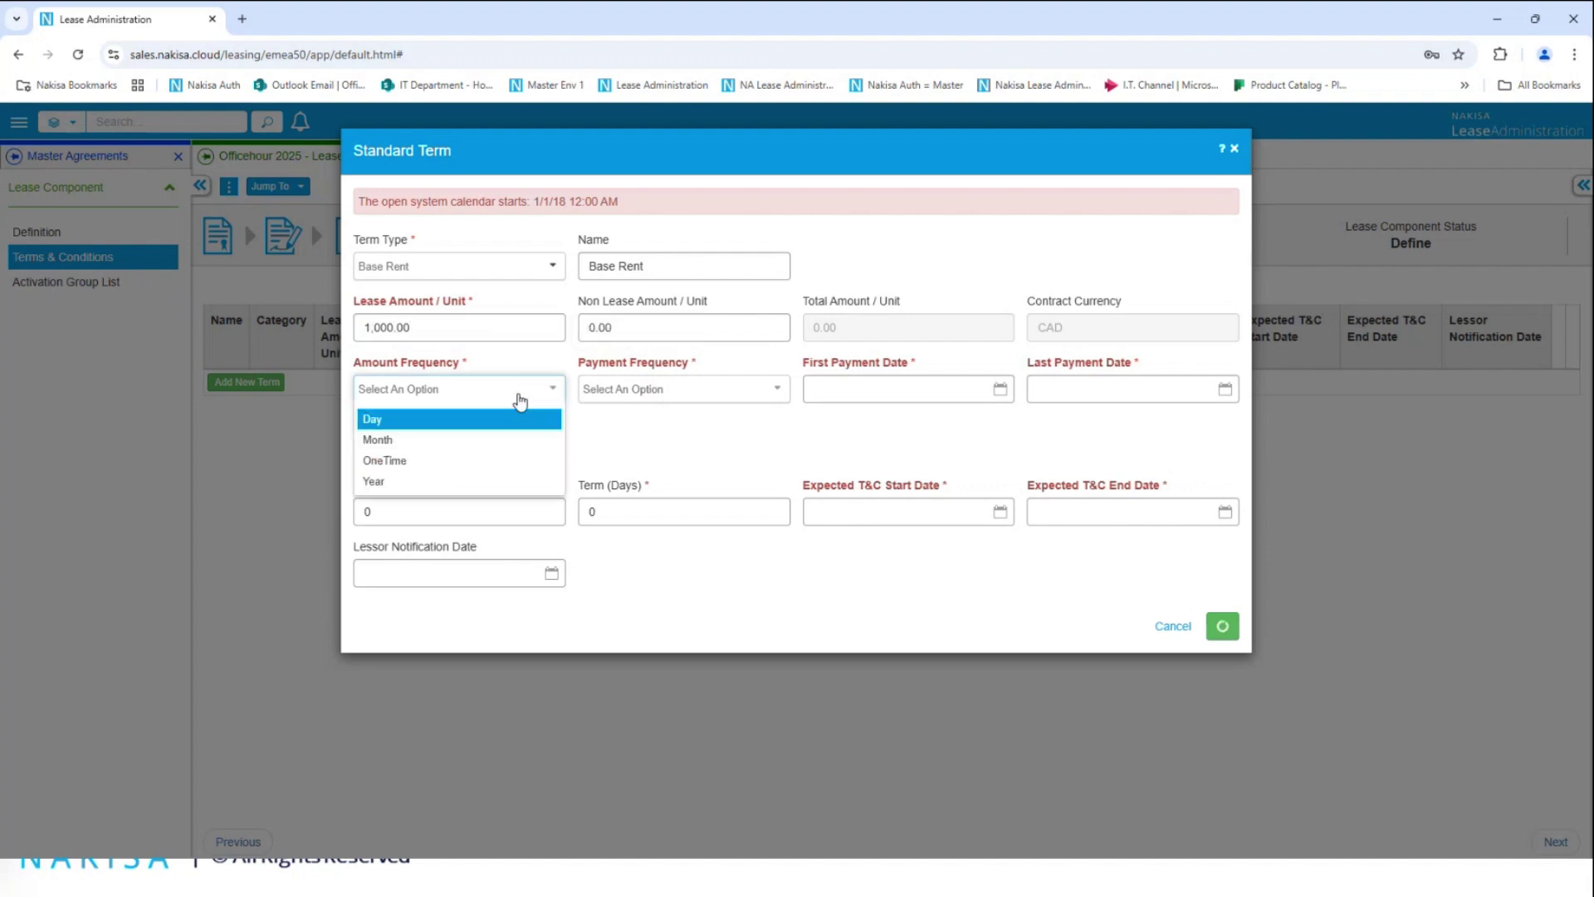
click(456, 462)
click(616, 397)
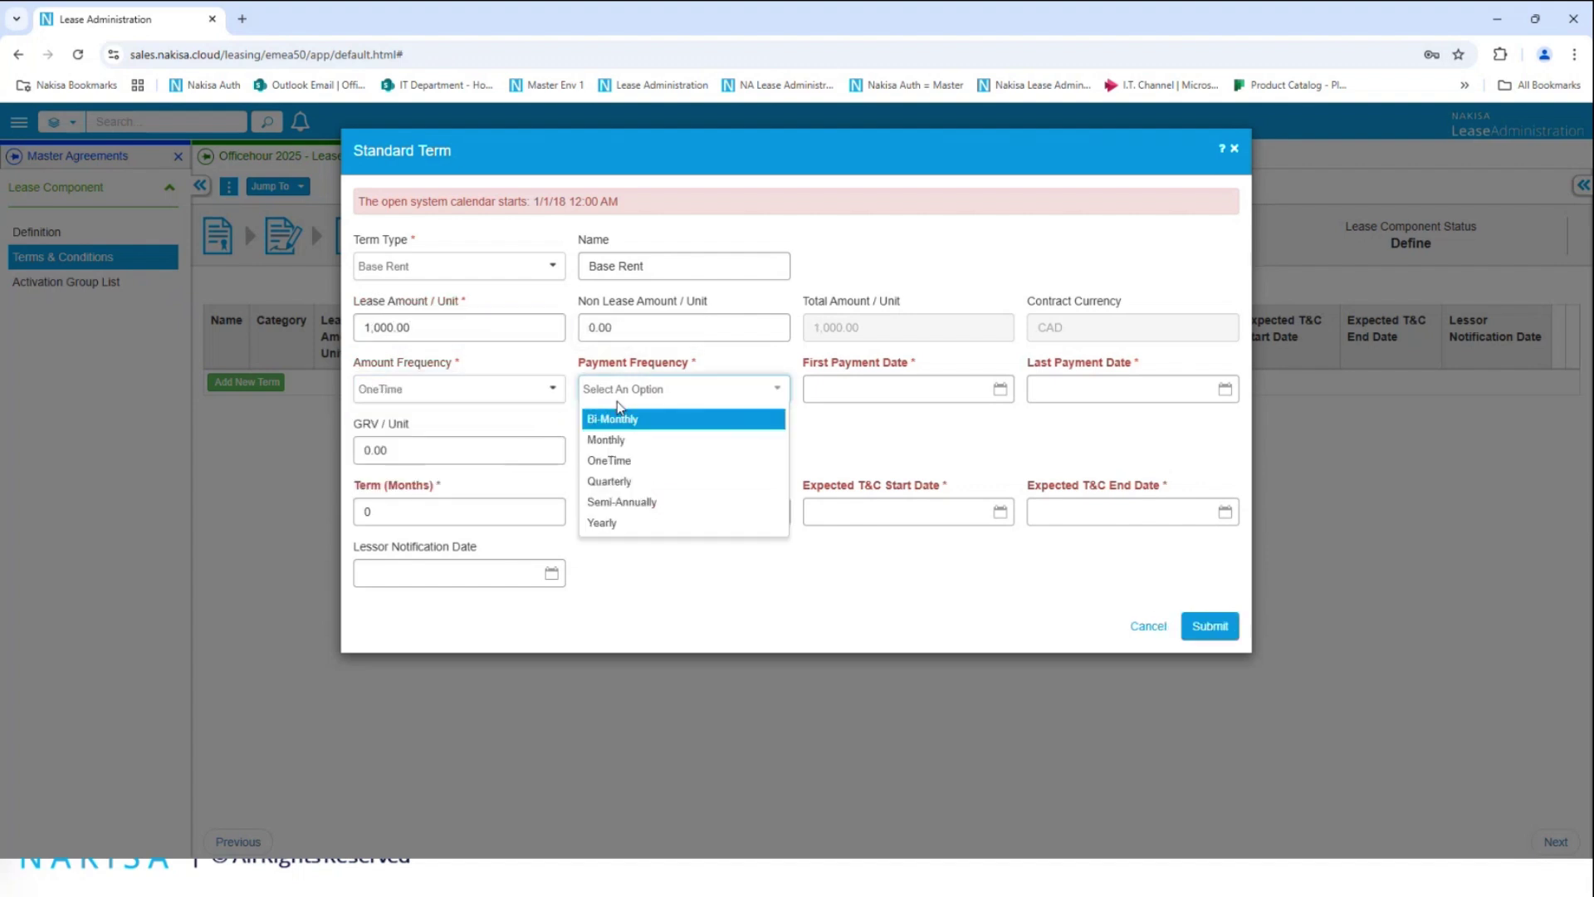
click(610, 440)
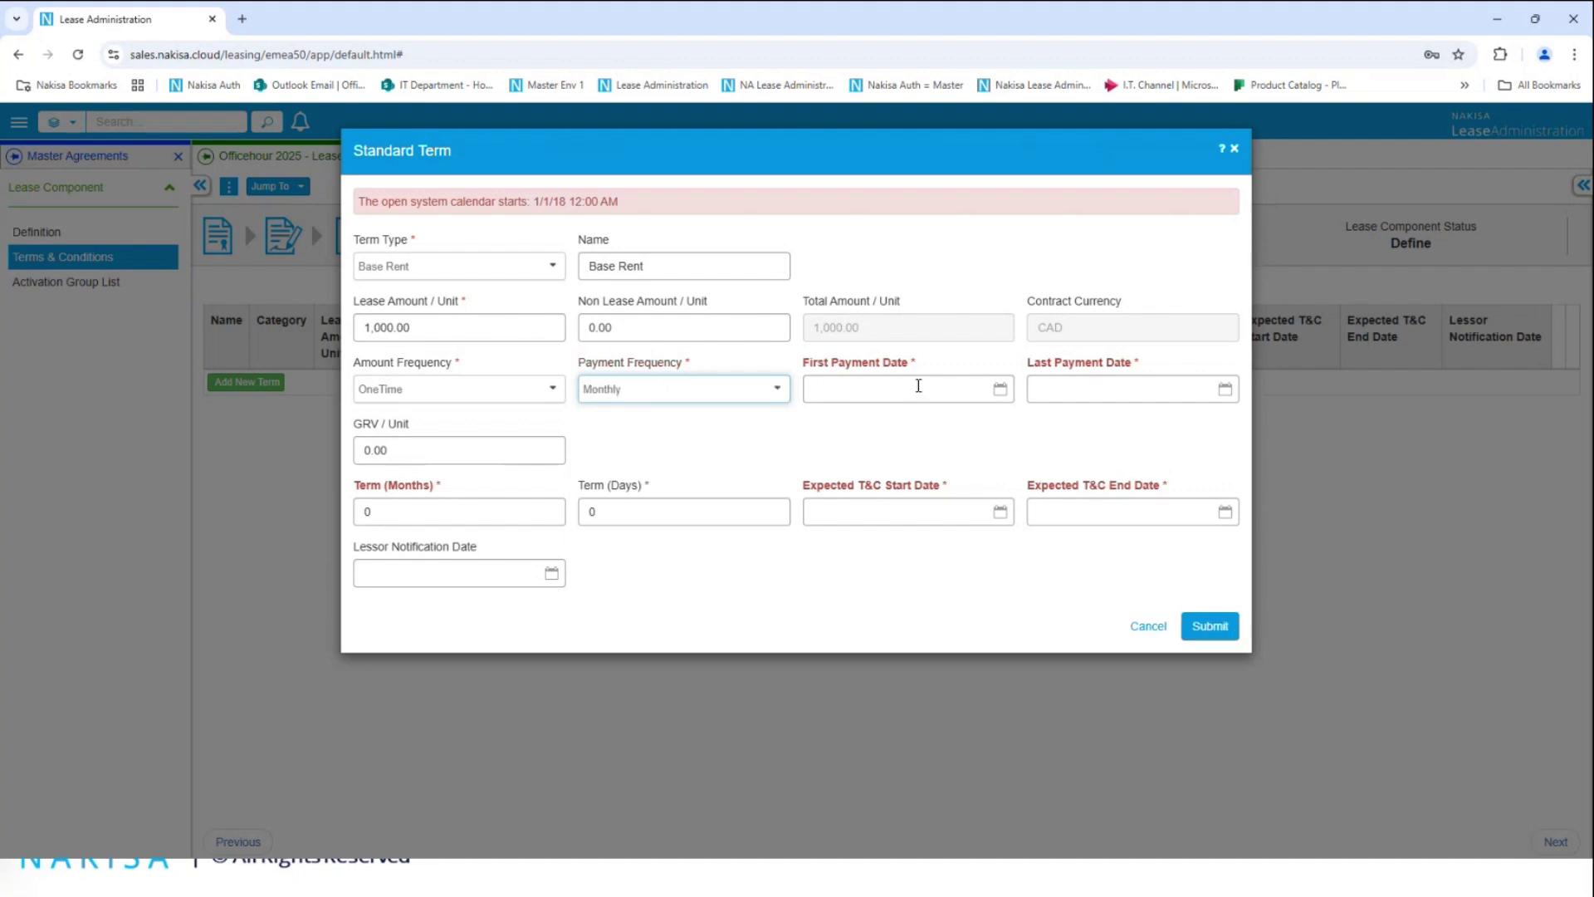
Set the term's first payment date to 2025-01-01 and its last payment date to 2025-12-31.
click(919, 388)
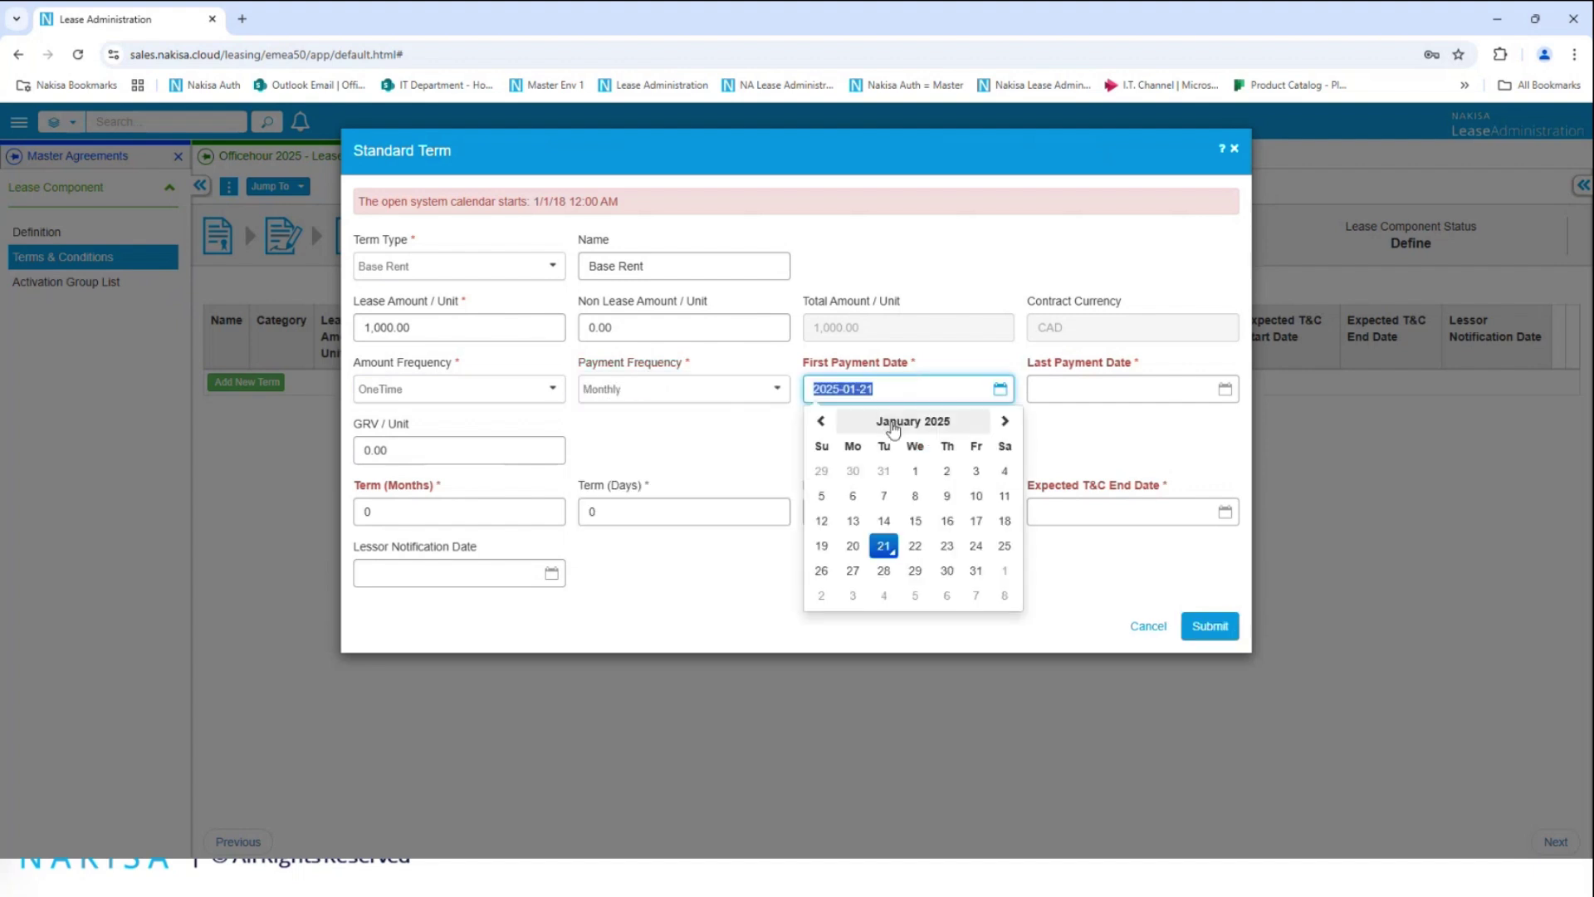
click(917, 471)
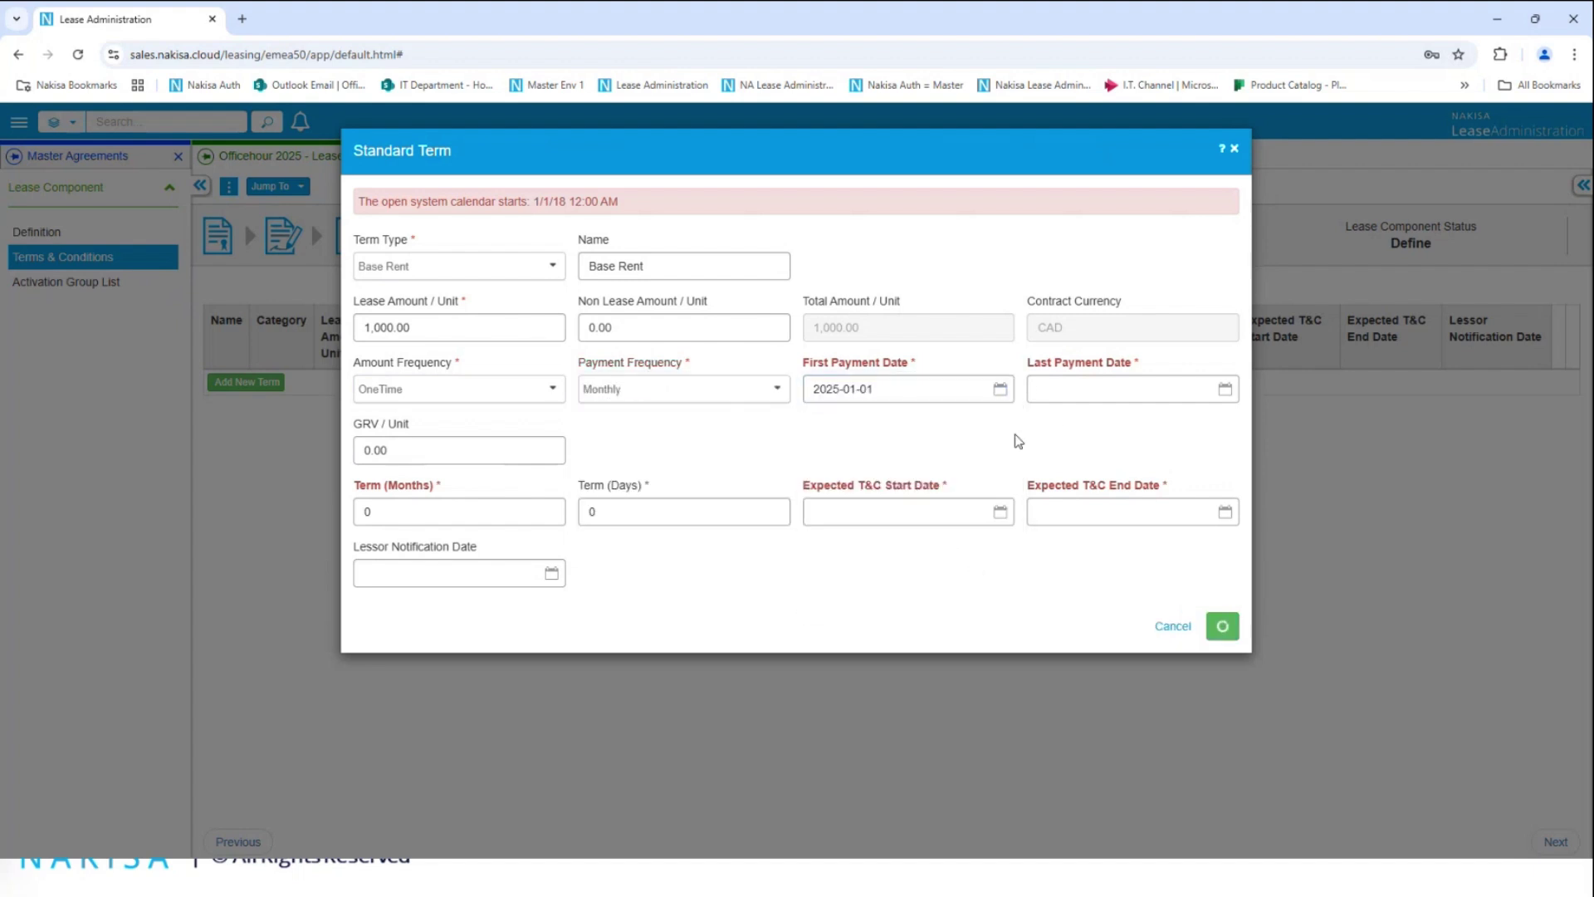
click(1104, 392)
click(1120, 431)
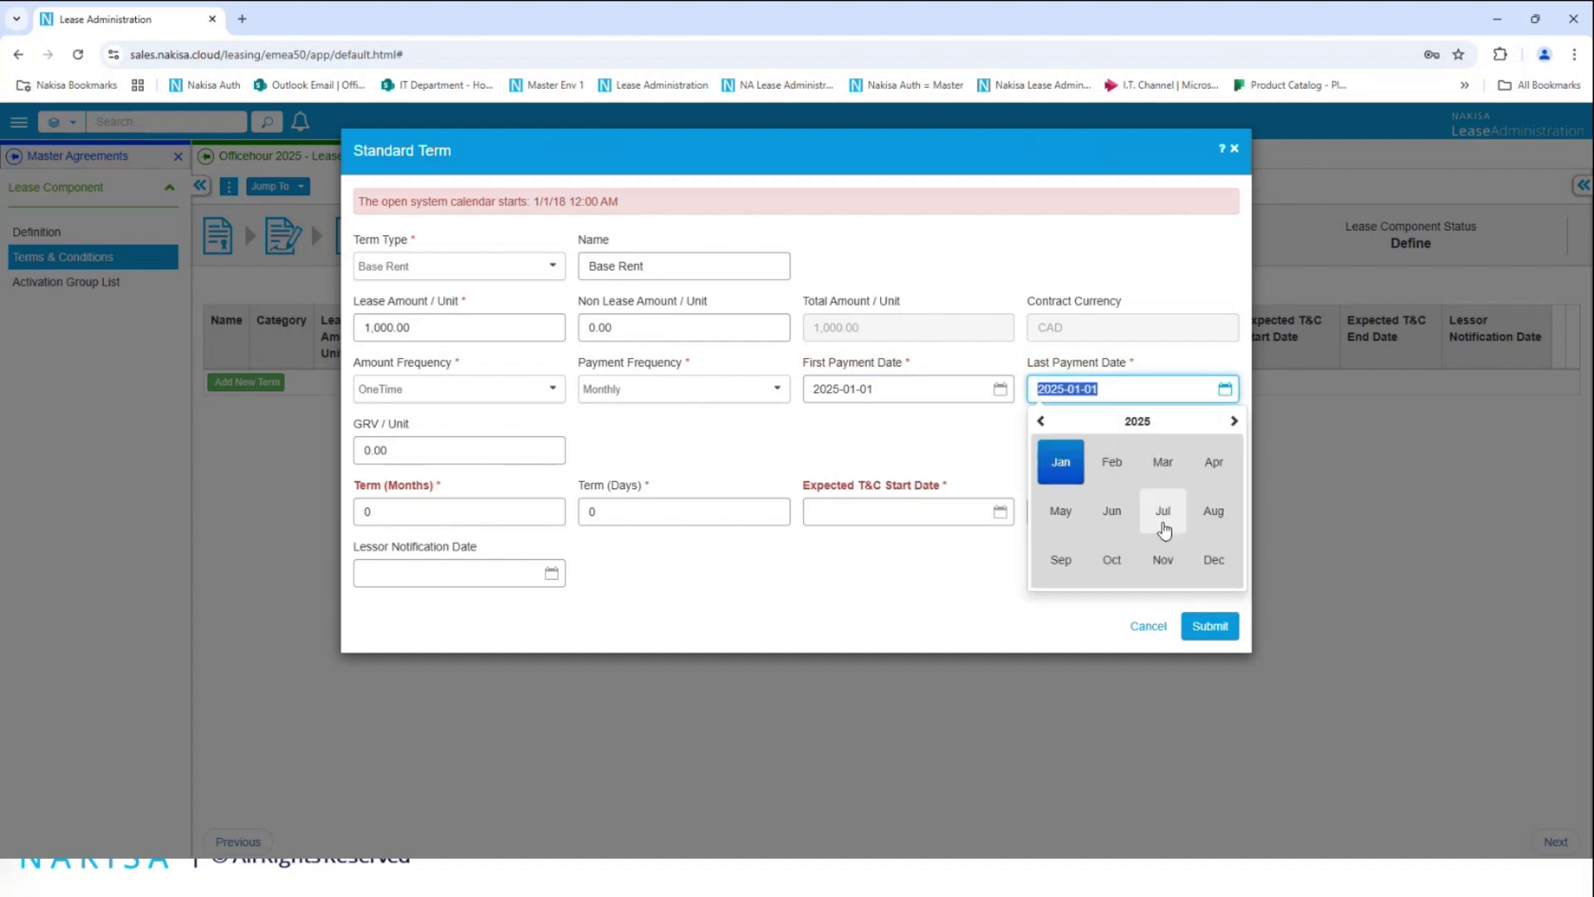
click(1212, 559)
click(1139, 570)
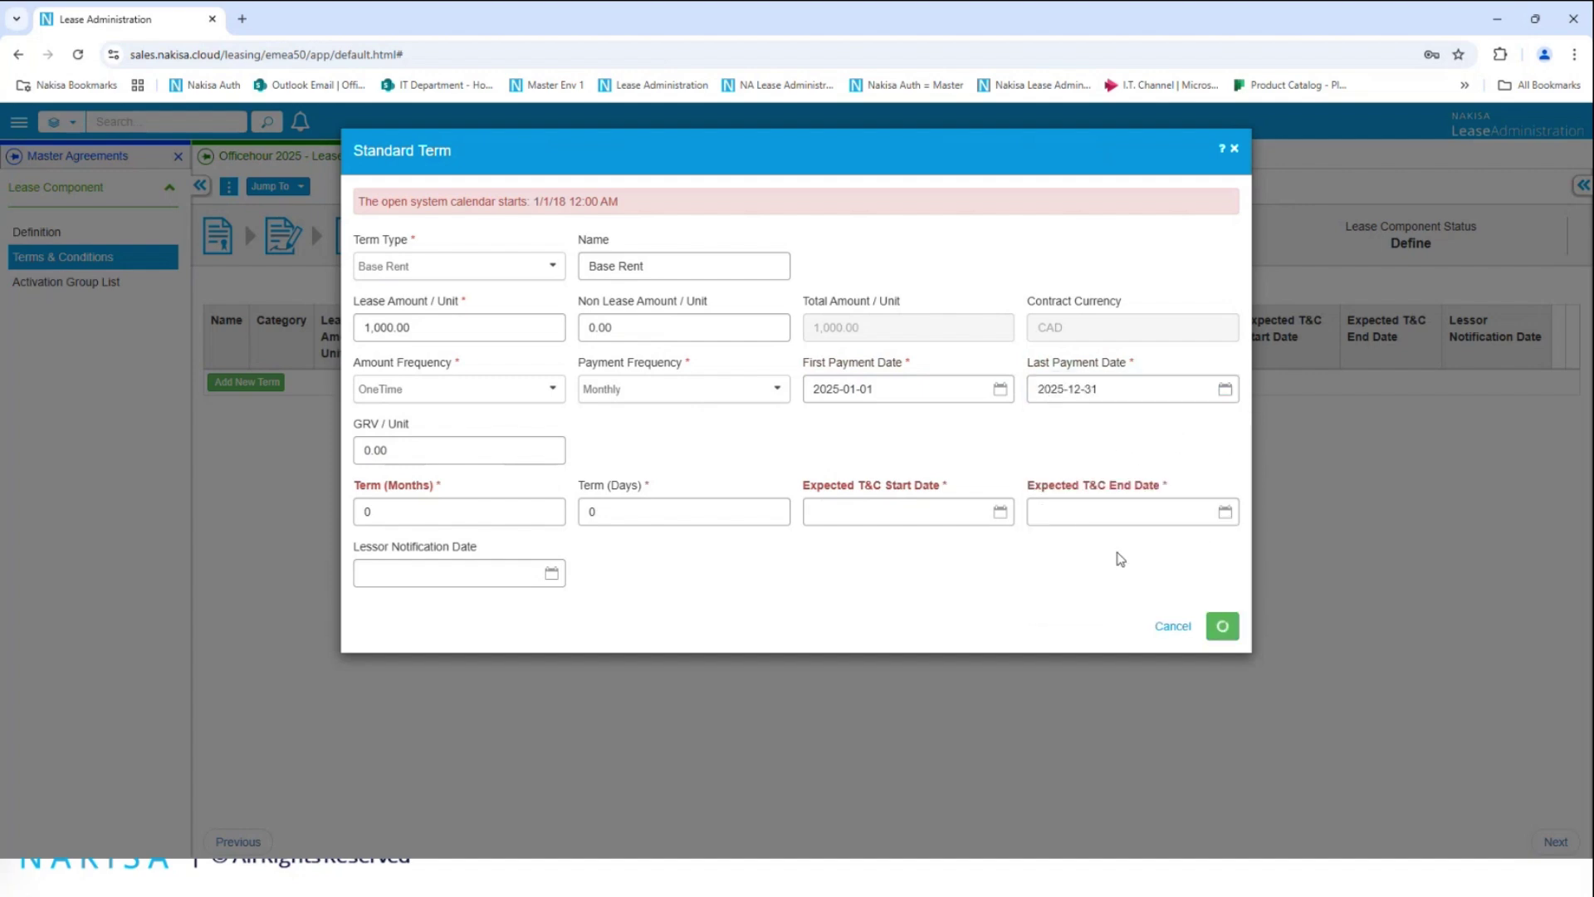
Set the term's GRV per unit to 20000 and its expected T&C start date to 2025-01-01, copied from the first payment date.
click(494, 448)
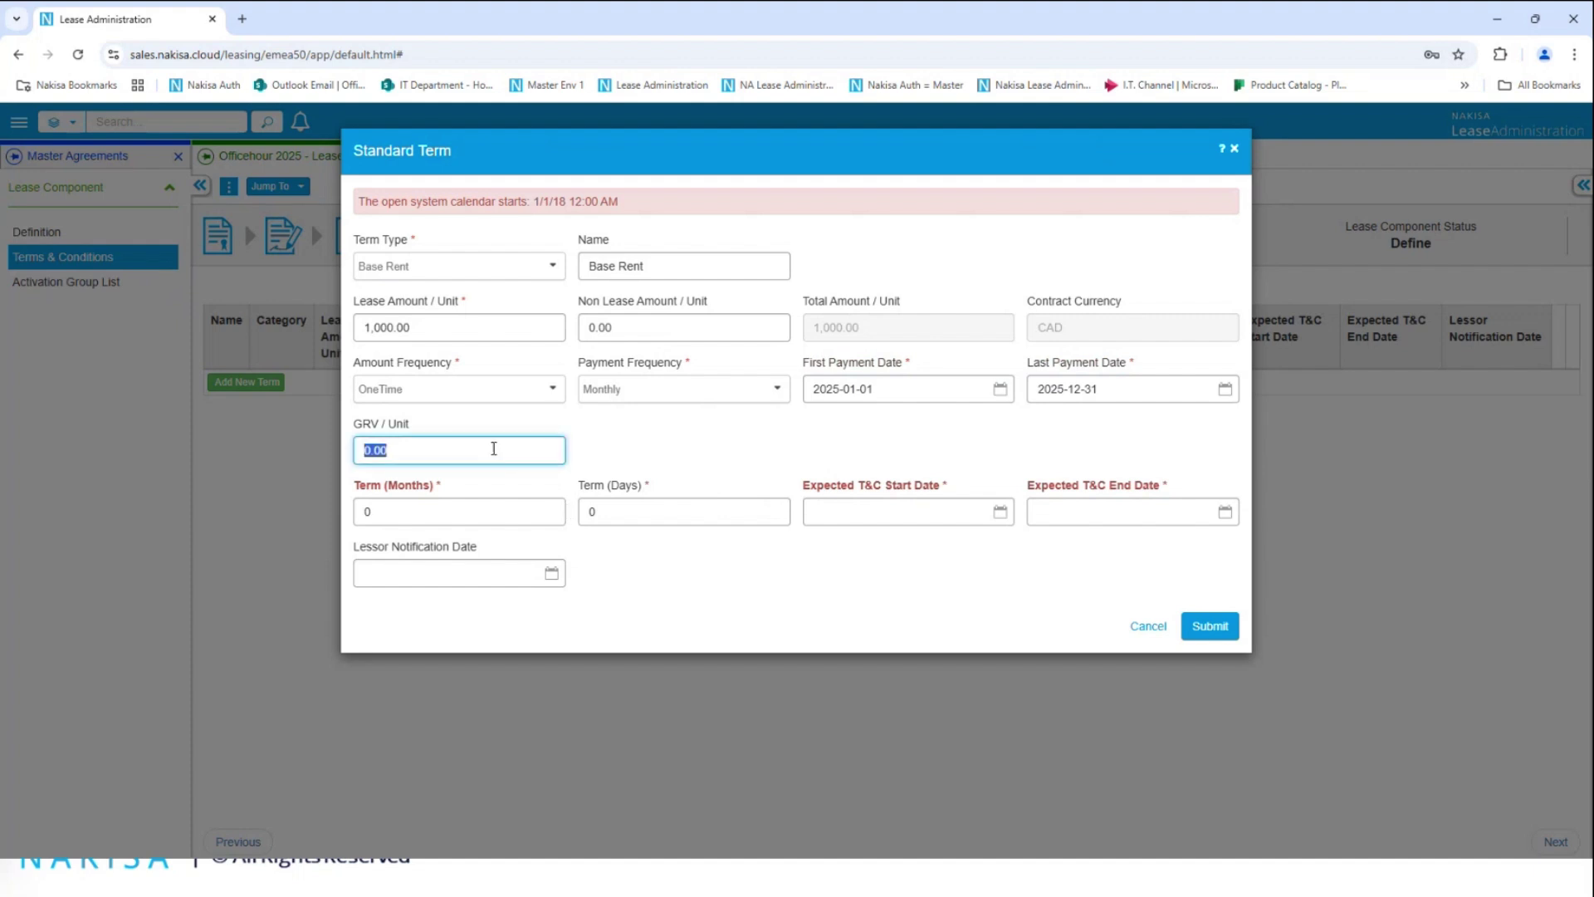
text(20000)
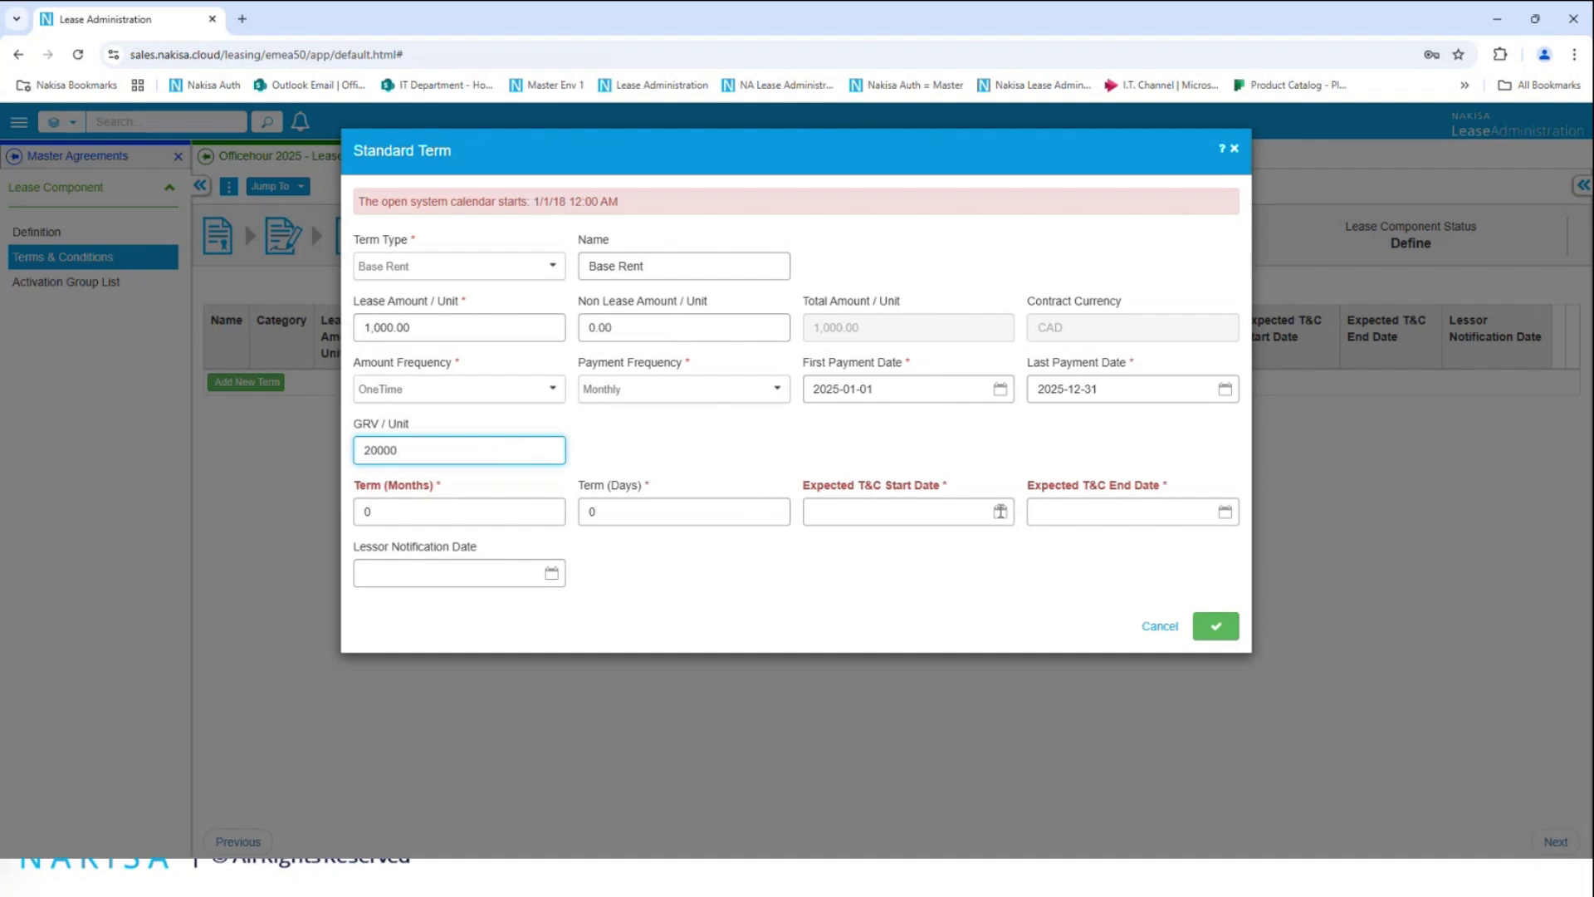
click(999, 512)
click(920, 398)
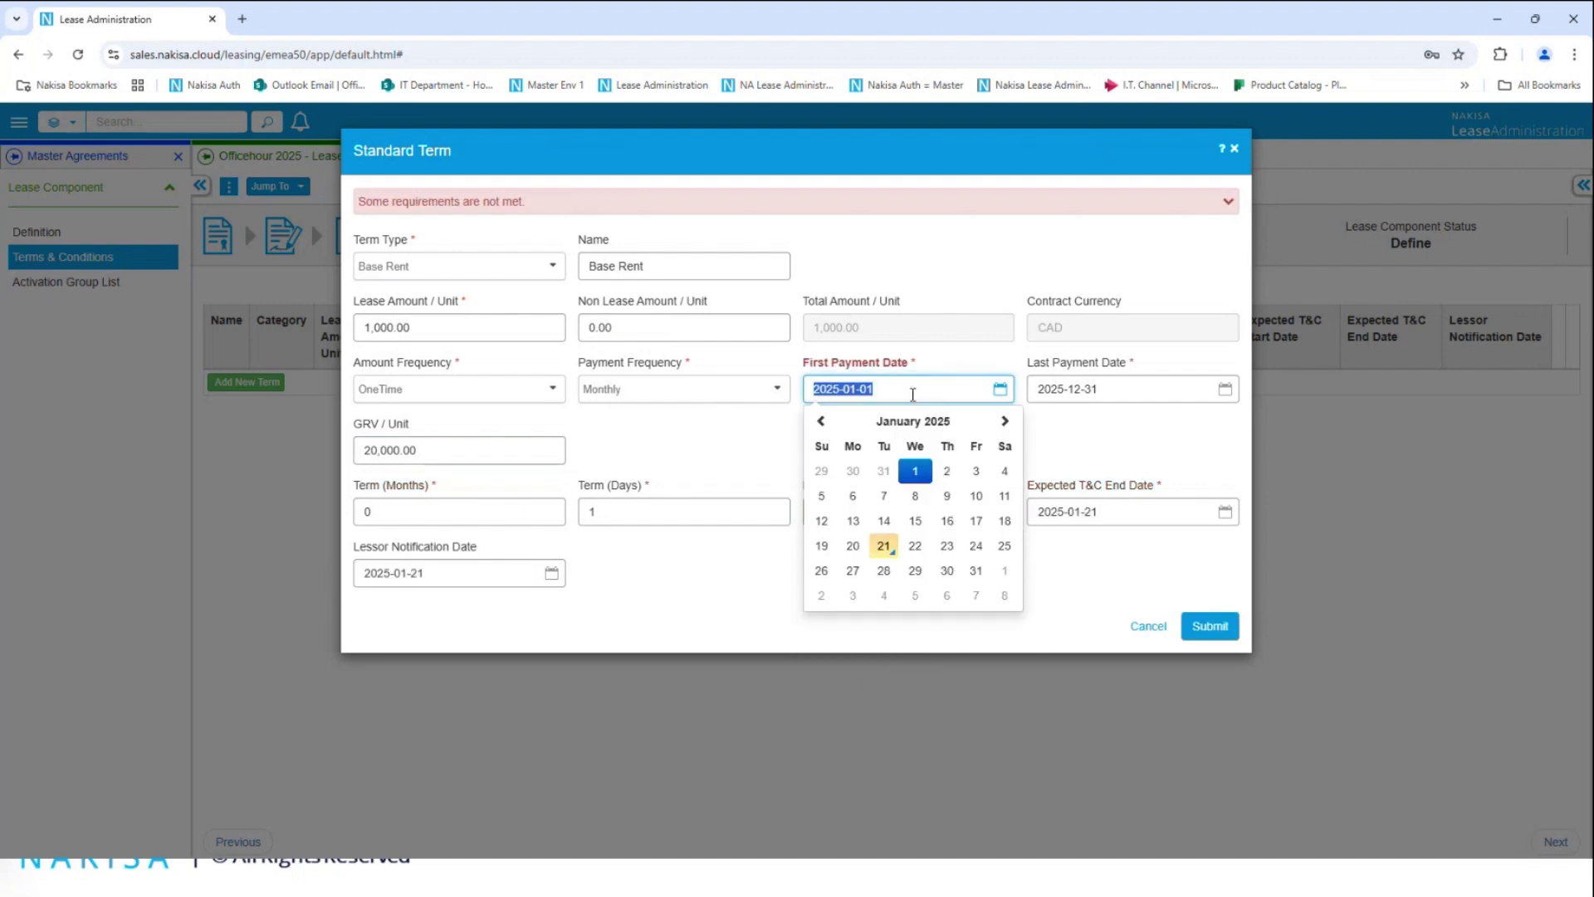
click(780, 563)
click(894, 505)
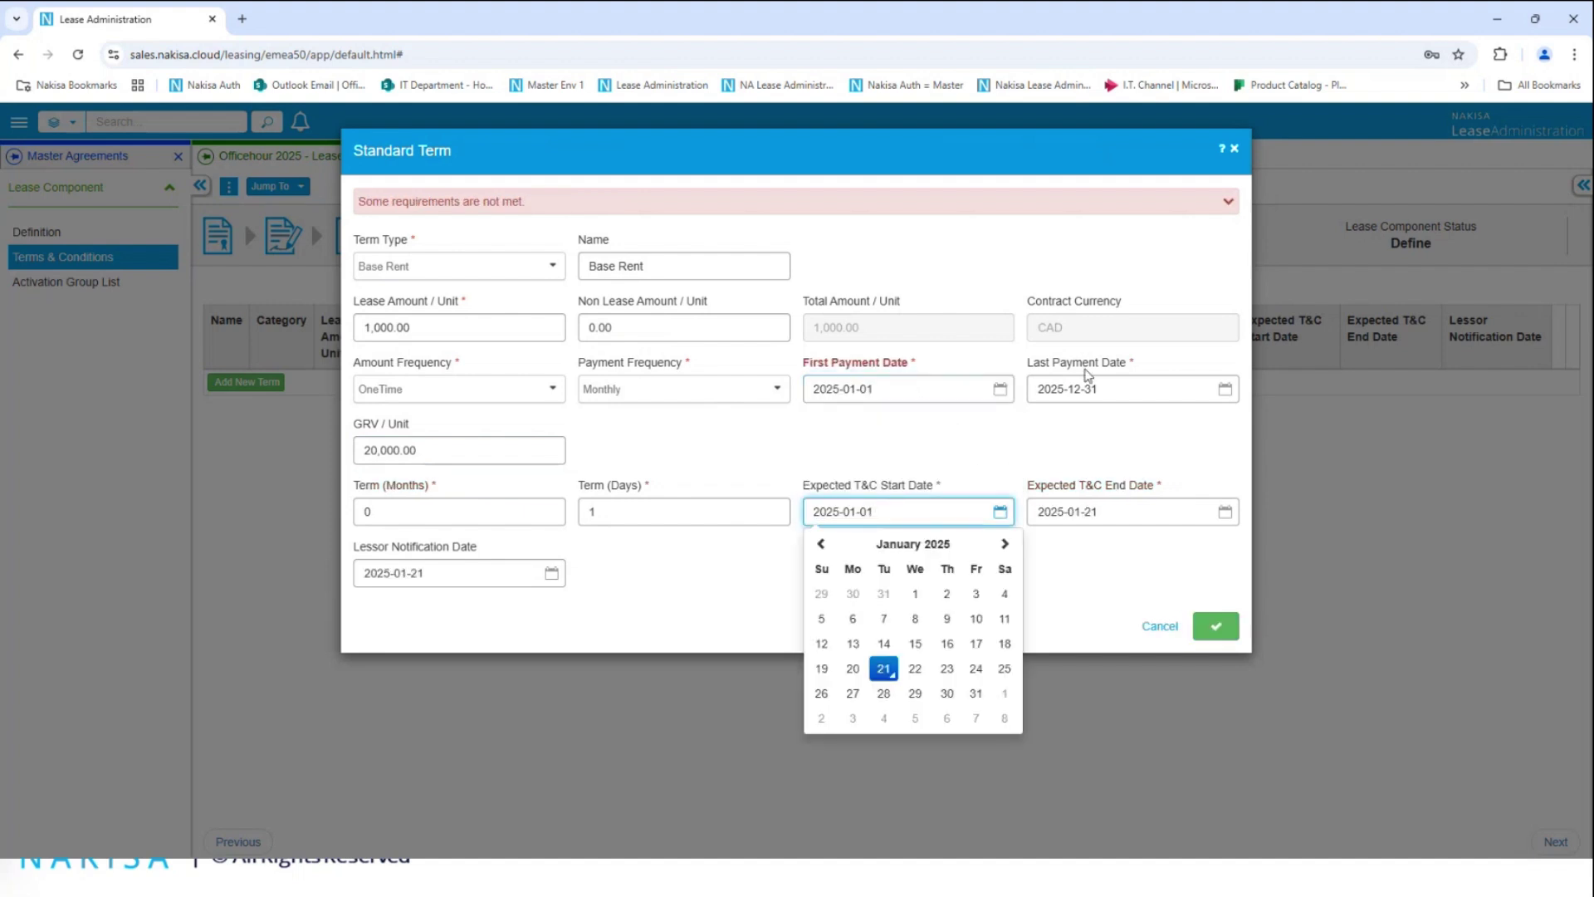
Copy the last payment date 2025-12-31 into the expected T&C end date and submit the term.
click(1108, 389)
key(ctrl+c)
click(945, 609)
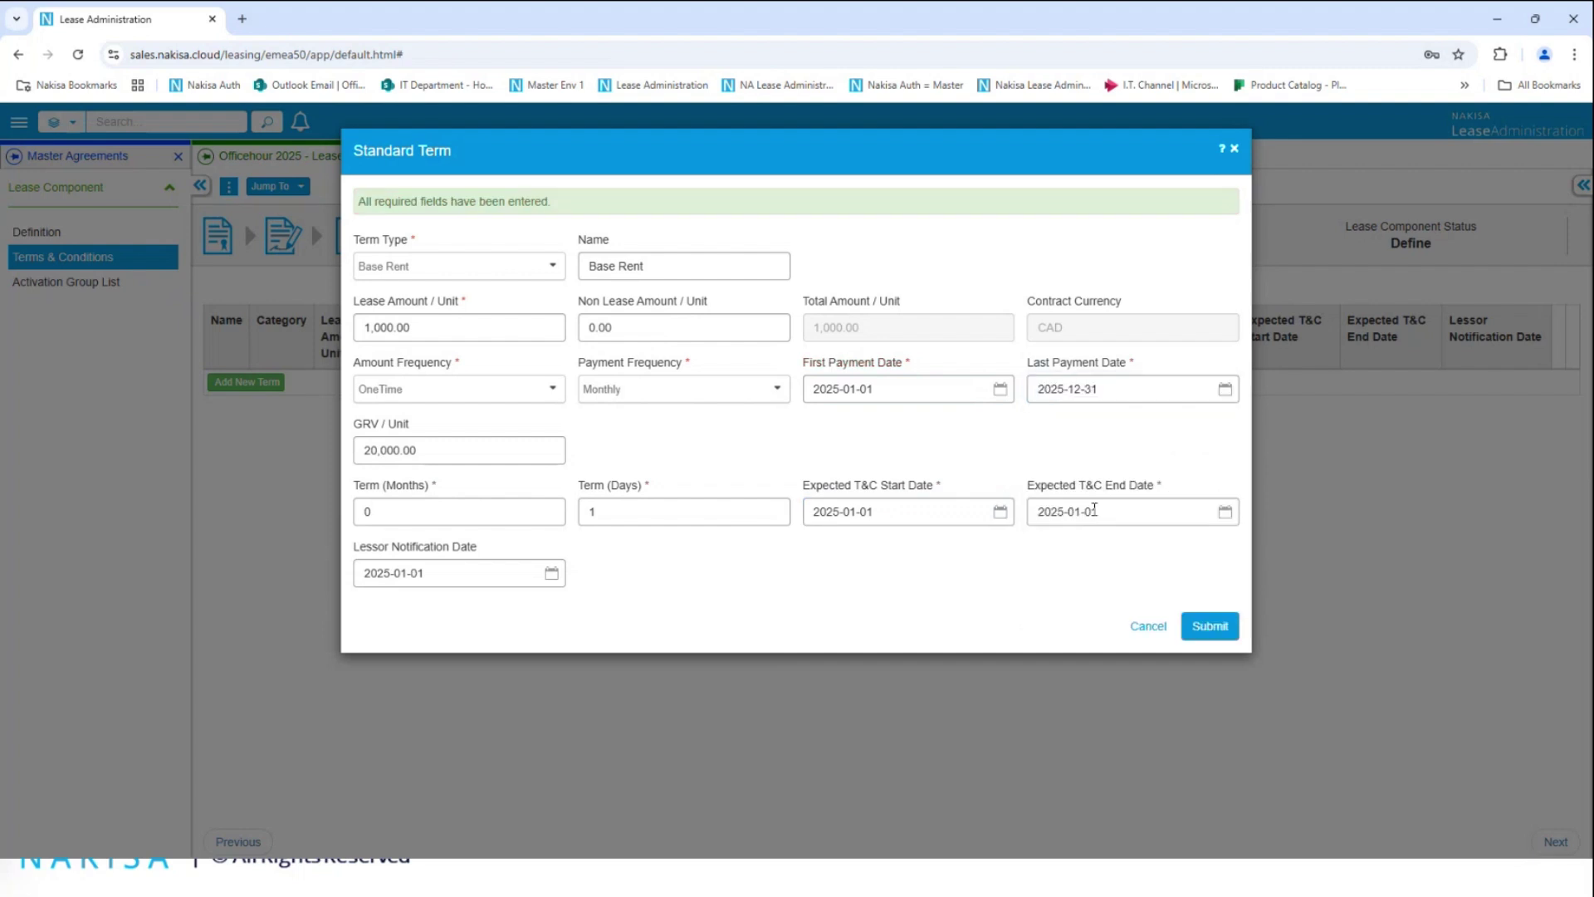
click(1096, 509)
key(ctrl+v)
click(889, 586)
click(1209, 629)
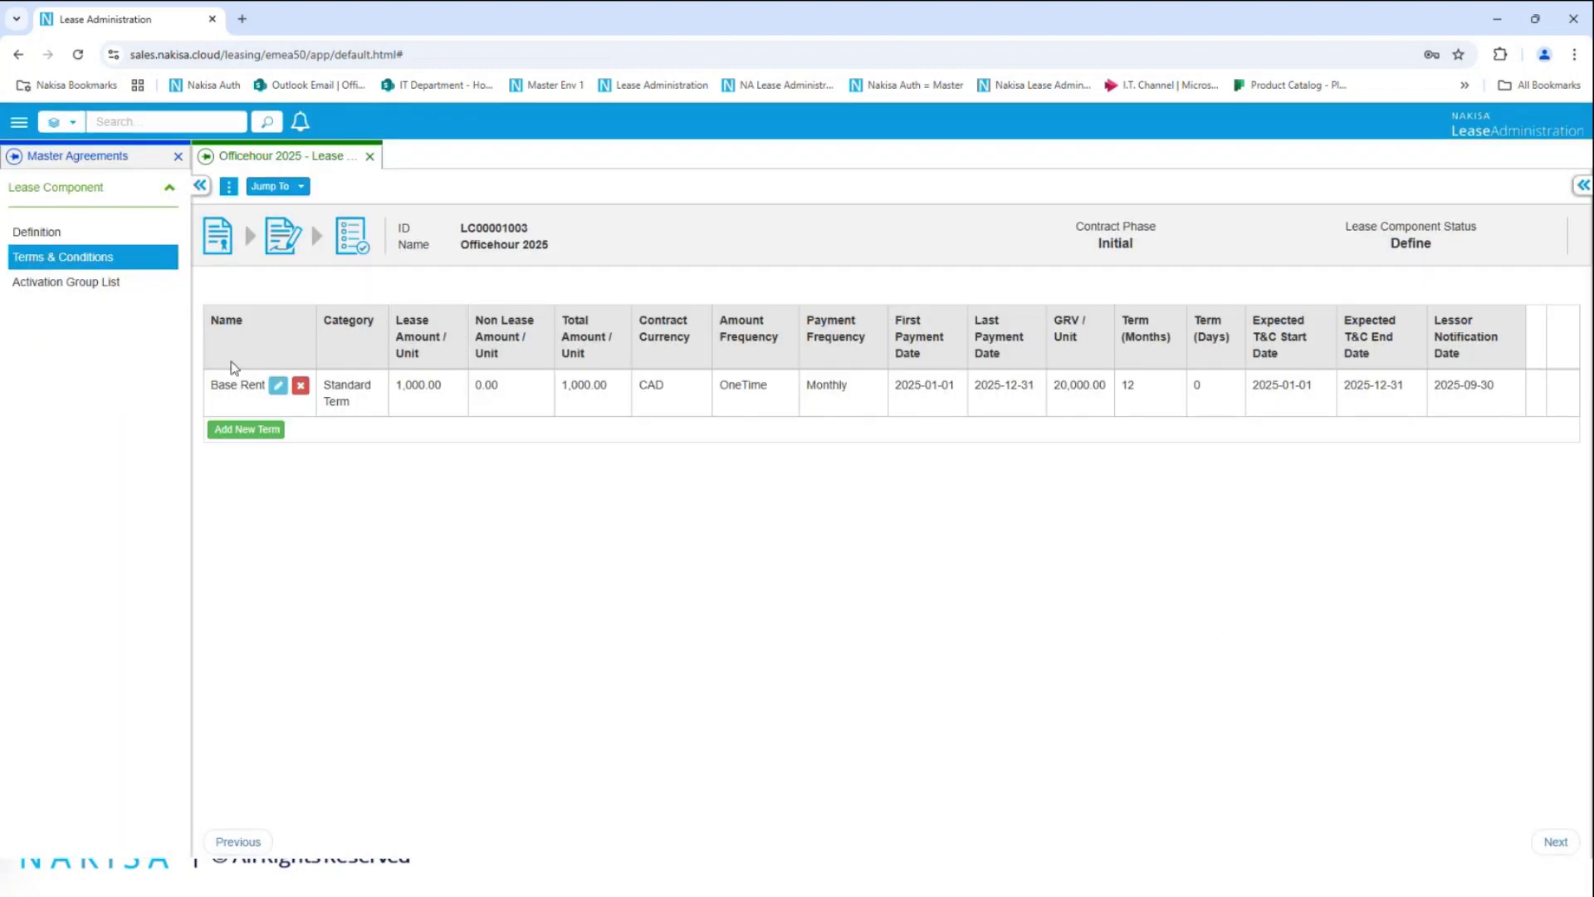
Return to the Office Hour Jan 2025 contract, send it to approval and approve it.
click(301, 187)
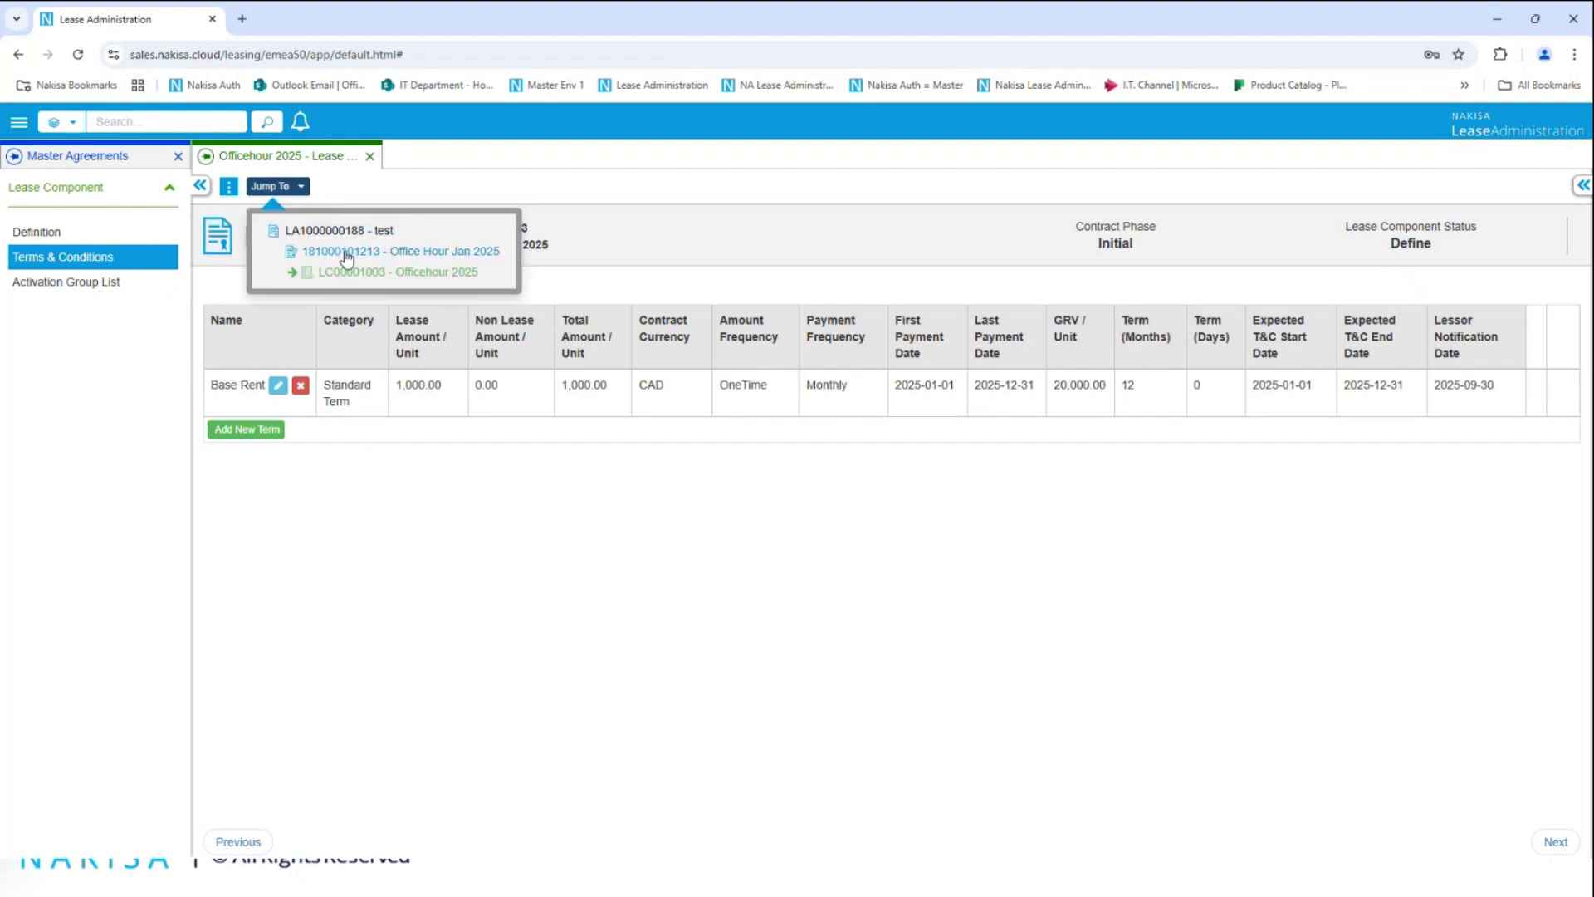
click(432, 250)
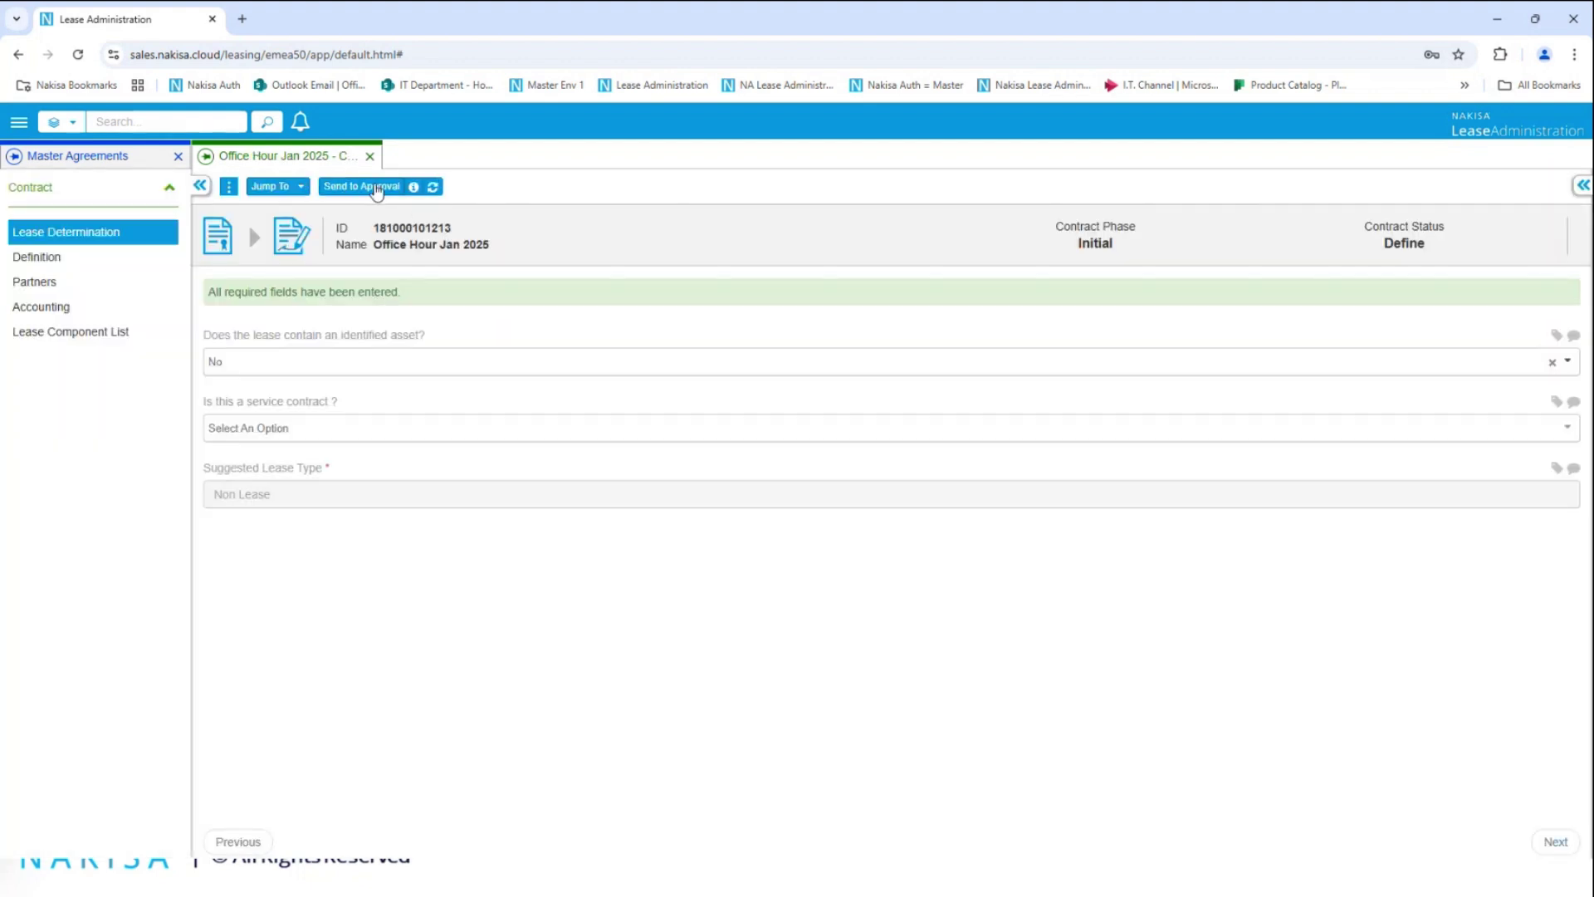
click(376, 189)
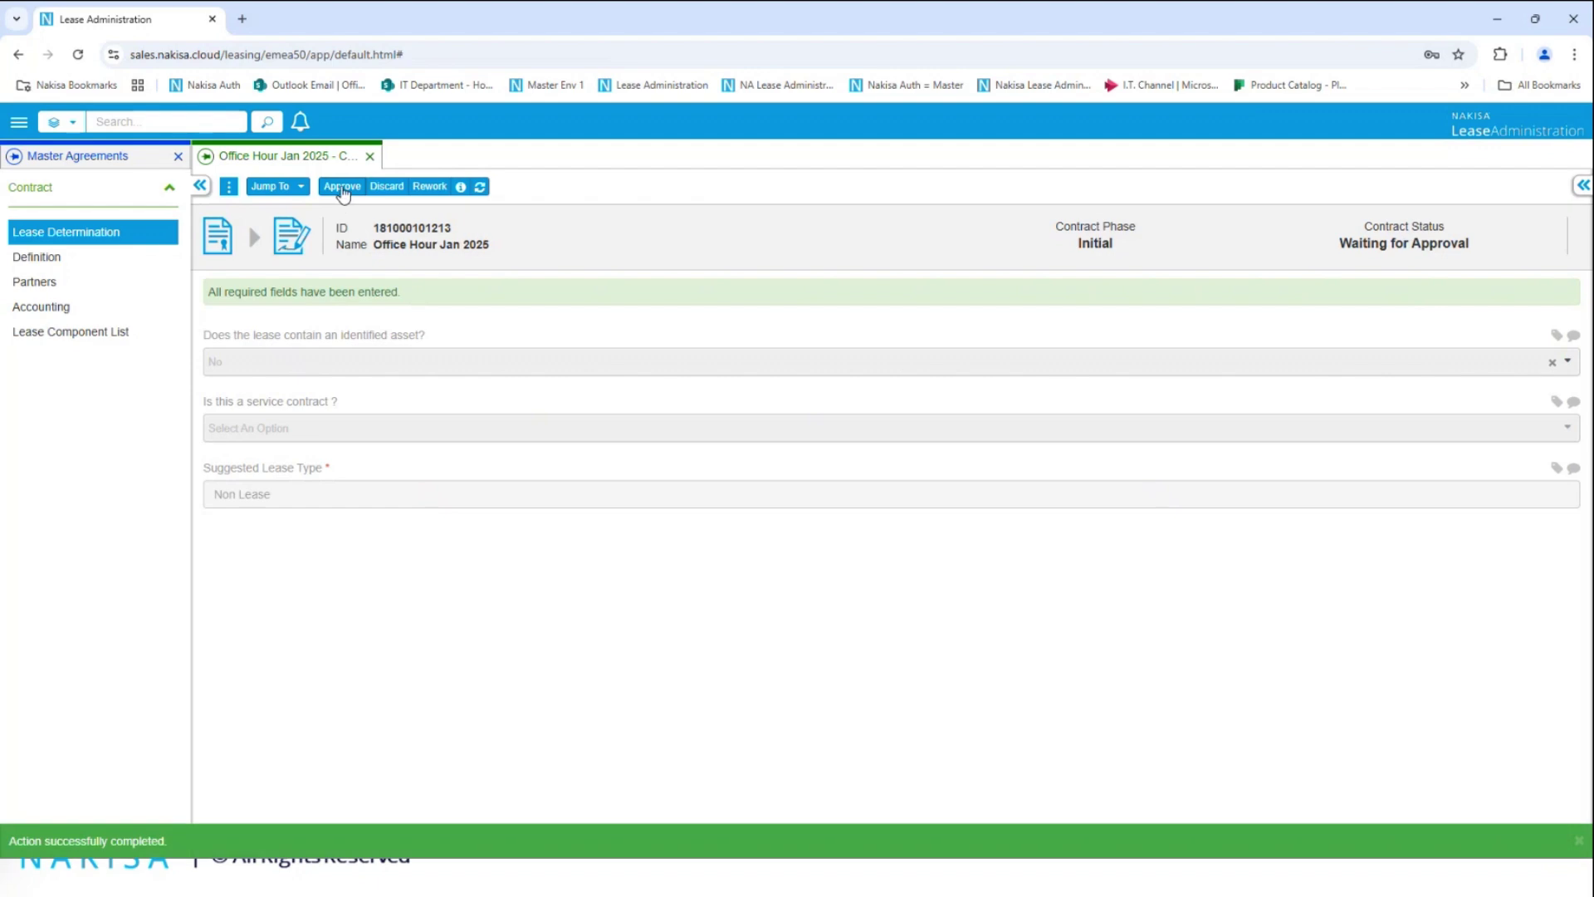
click(341, 188)
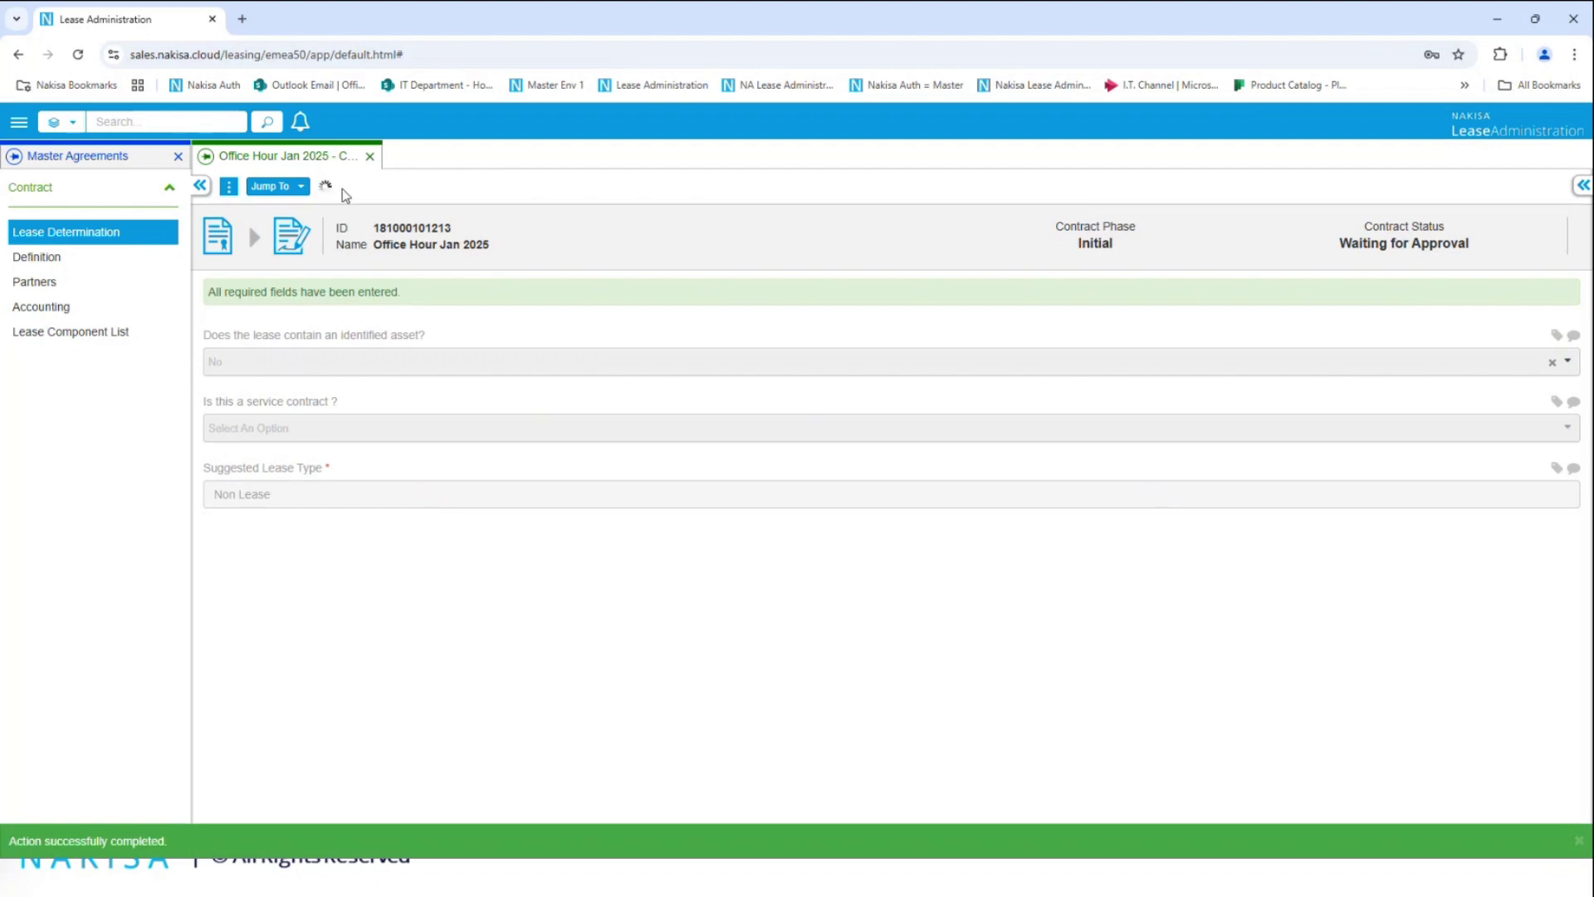
Open the Officehour 2025 activation group, set Base Rent's expected GRV payment per unit to 15000 and send the group to assessment.
click(289, 189)
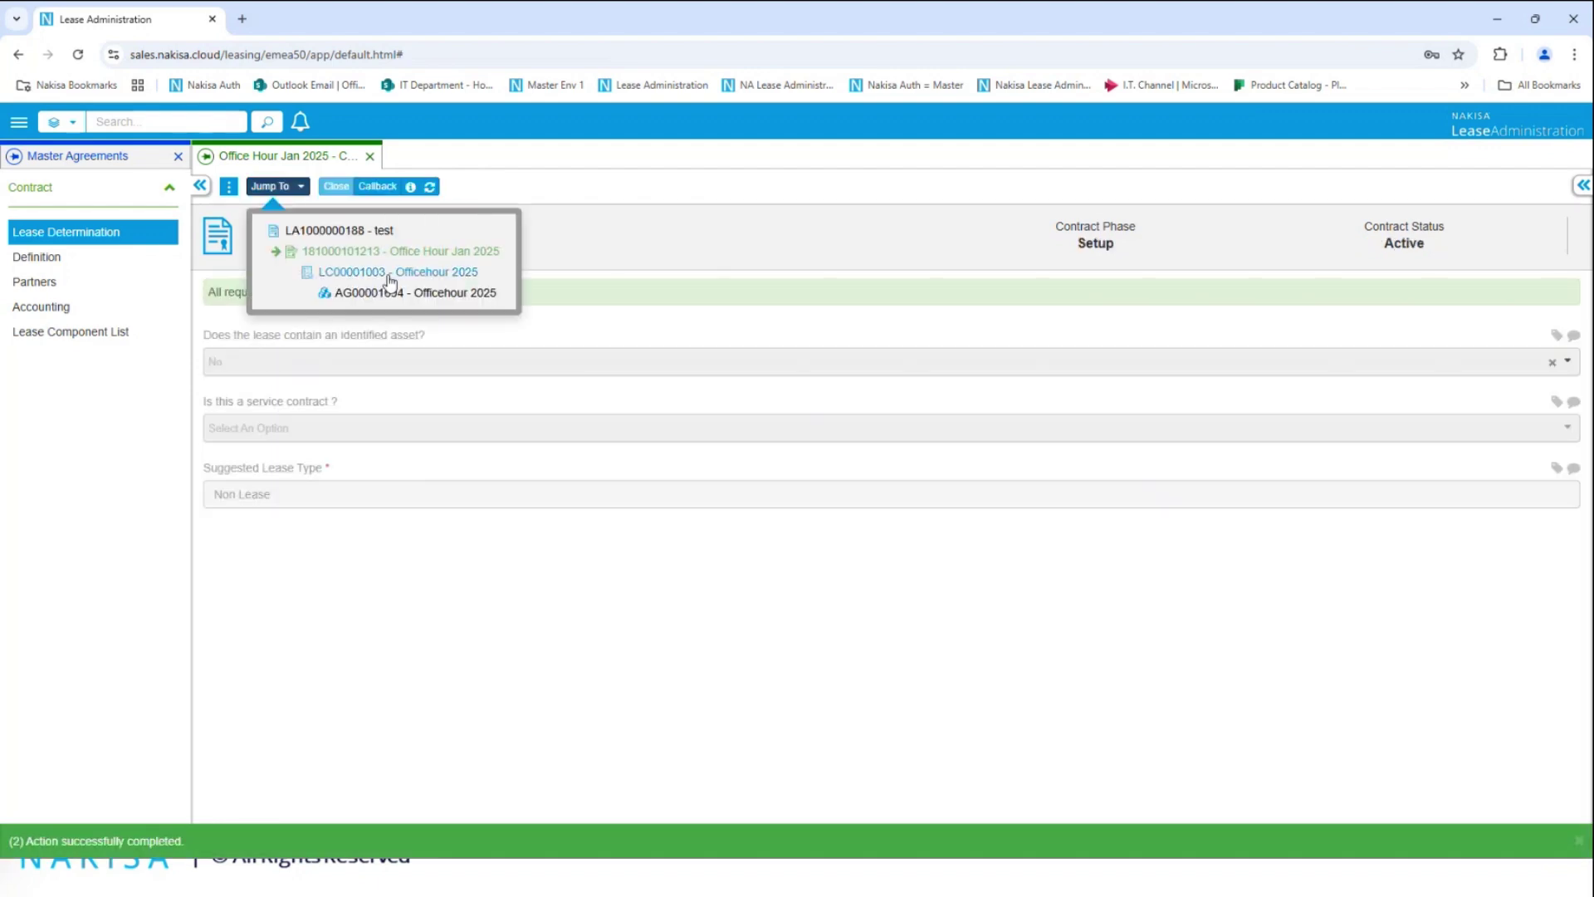
click(403, 295)
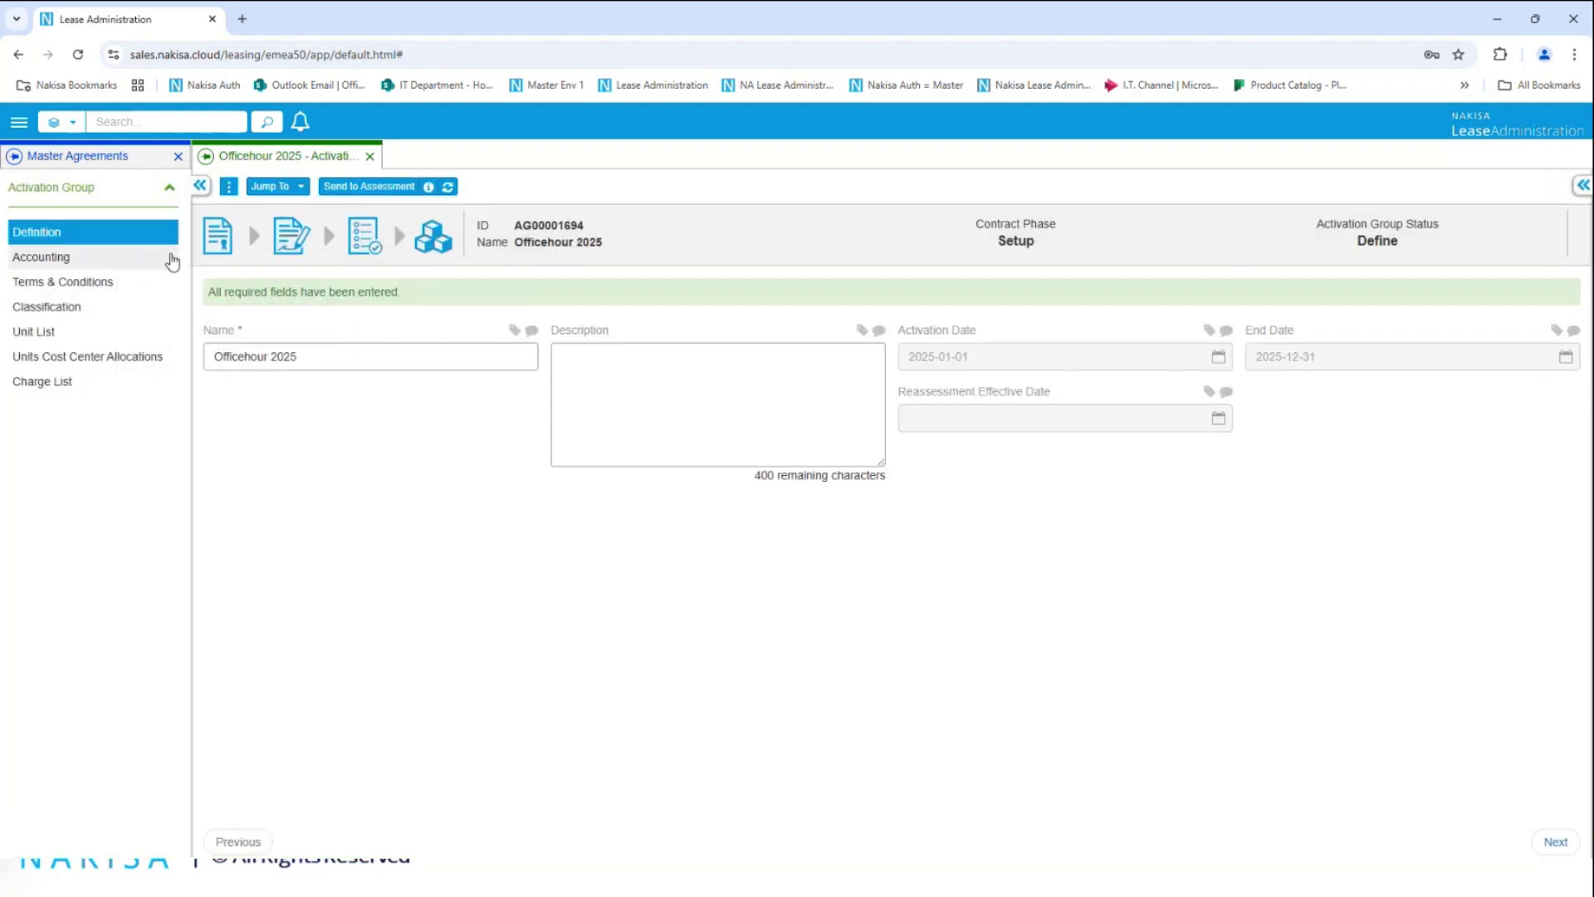
click(60, 291)
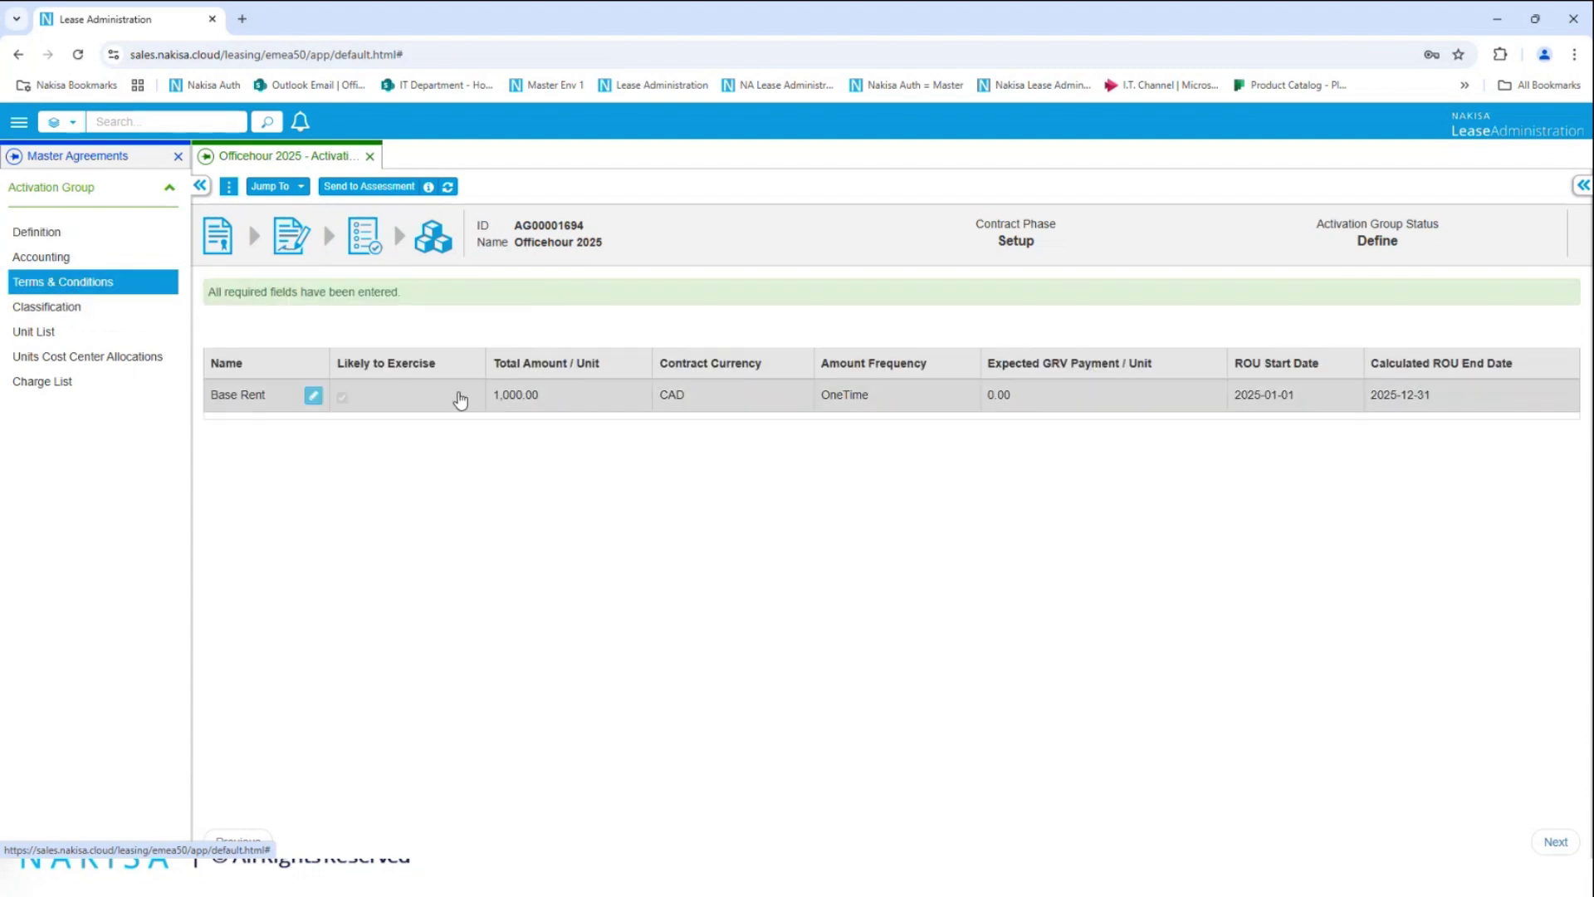
click(313, 395)
scroll(512, 555, down, 2)
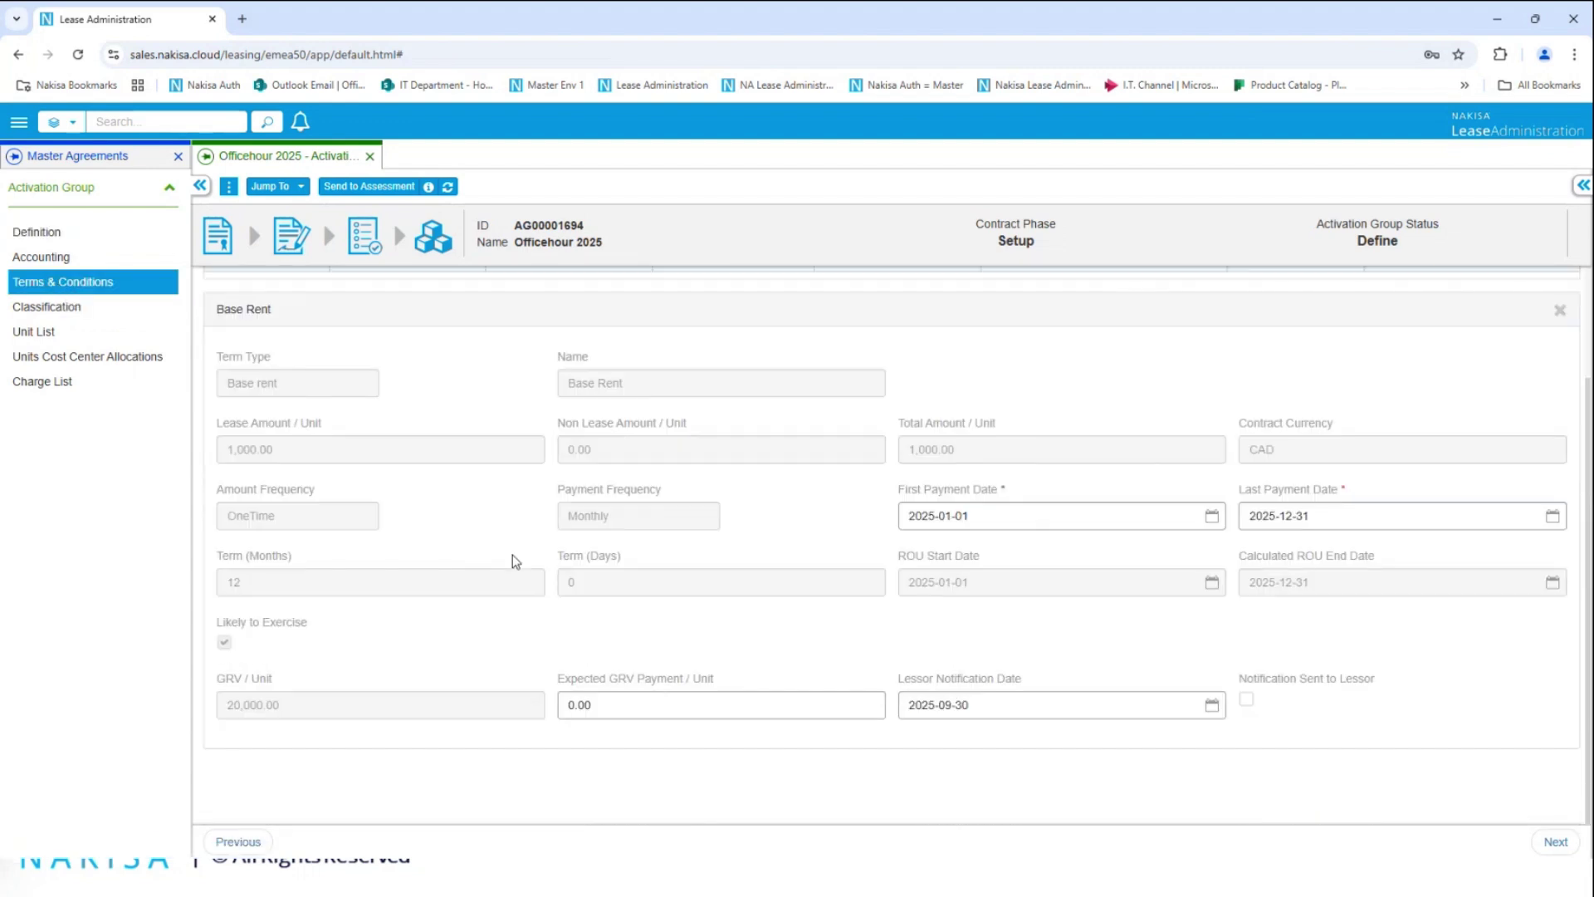
click(618, 701)
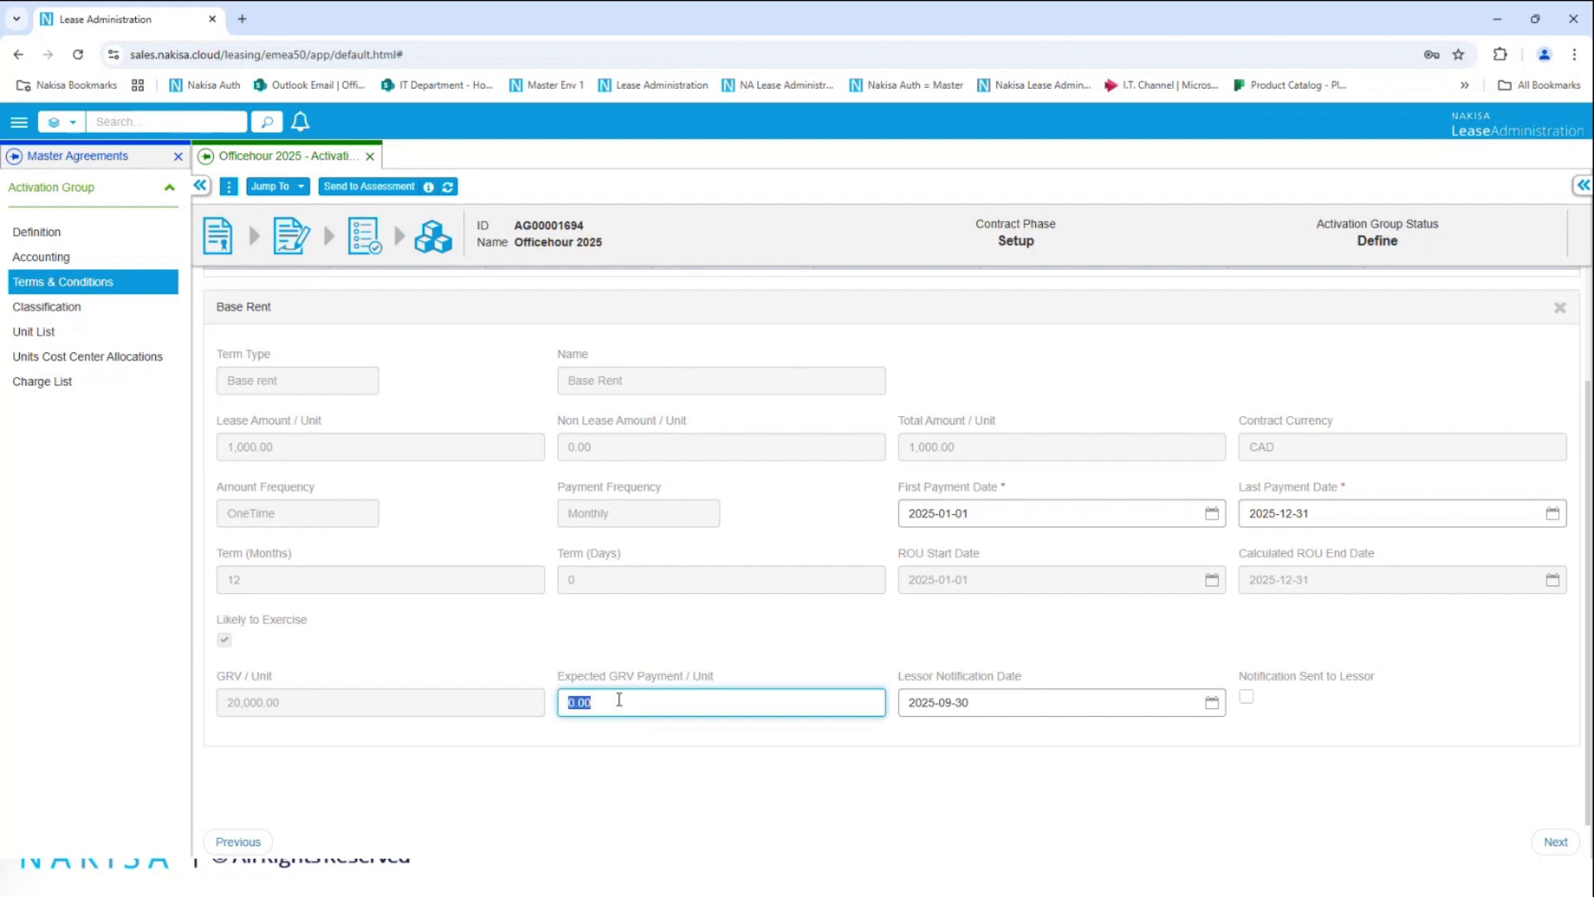
text(15000)
click(377, 186)
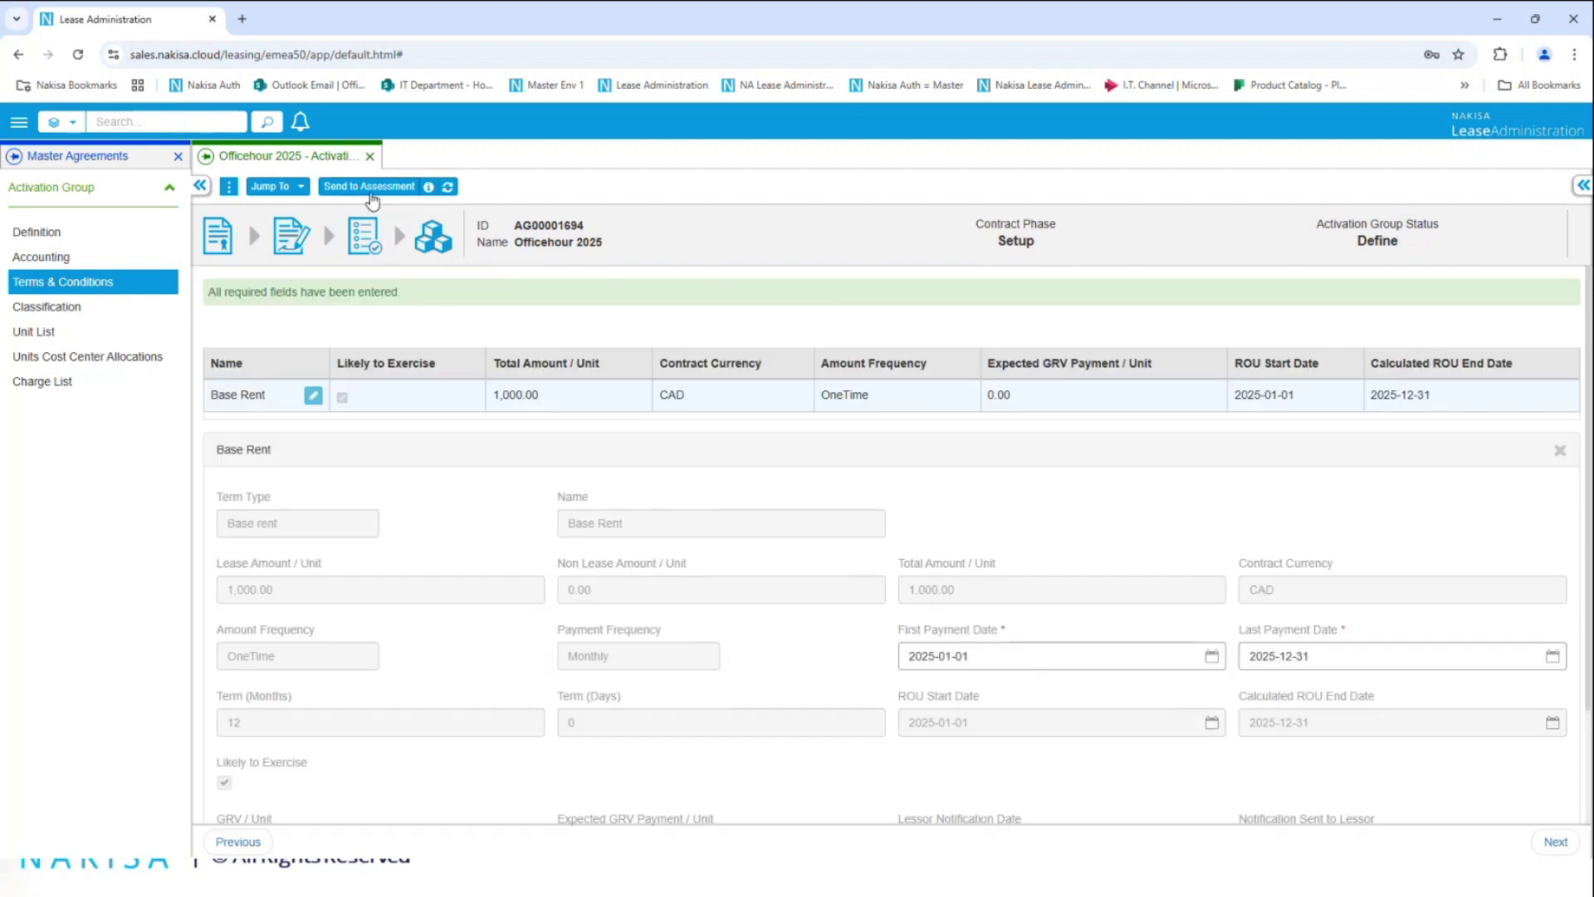
click(369, 186)
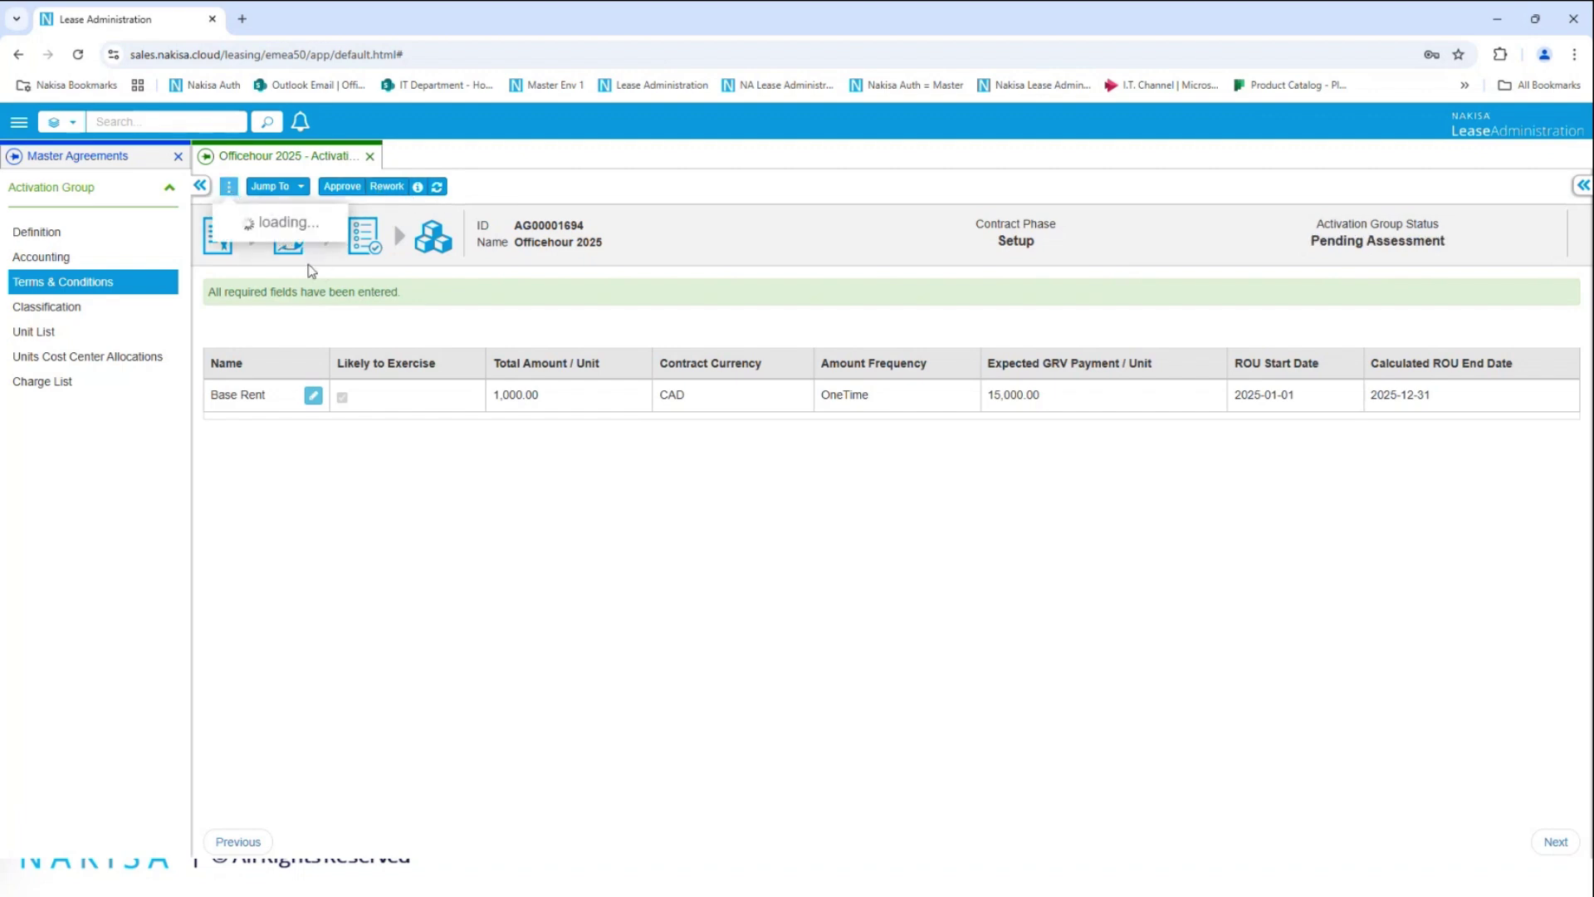
Open the activation group's schedule with all columns for all years and examine the maximum and expected GRV payments.
click(353, 251)
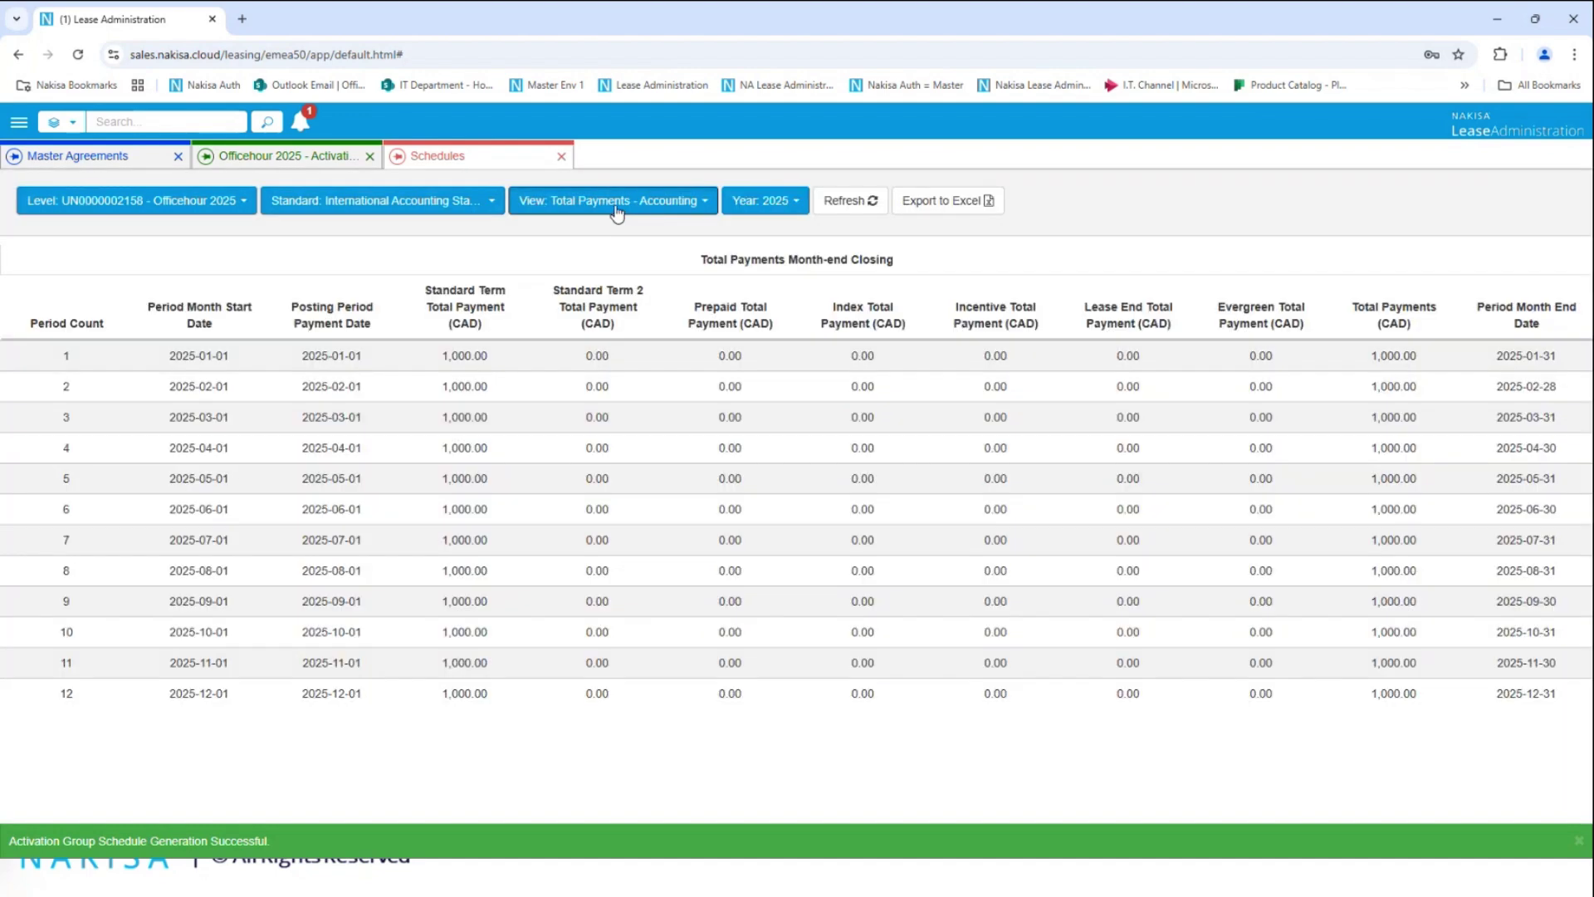
click(612, 202)
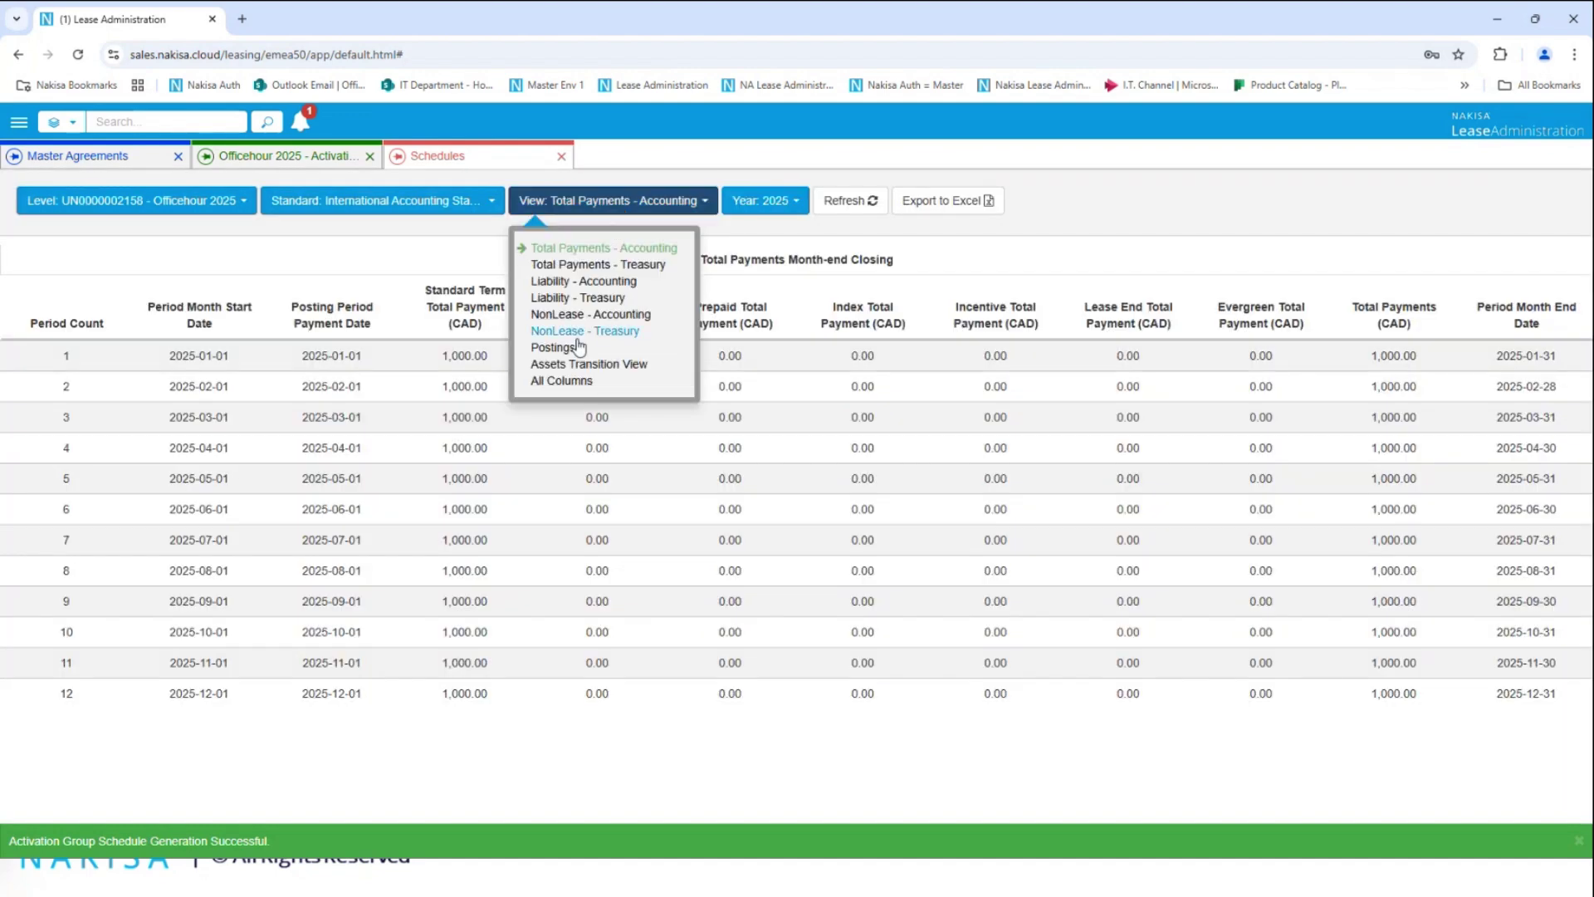
click(573, 381)
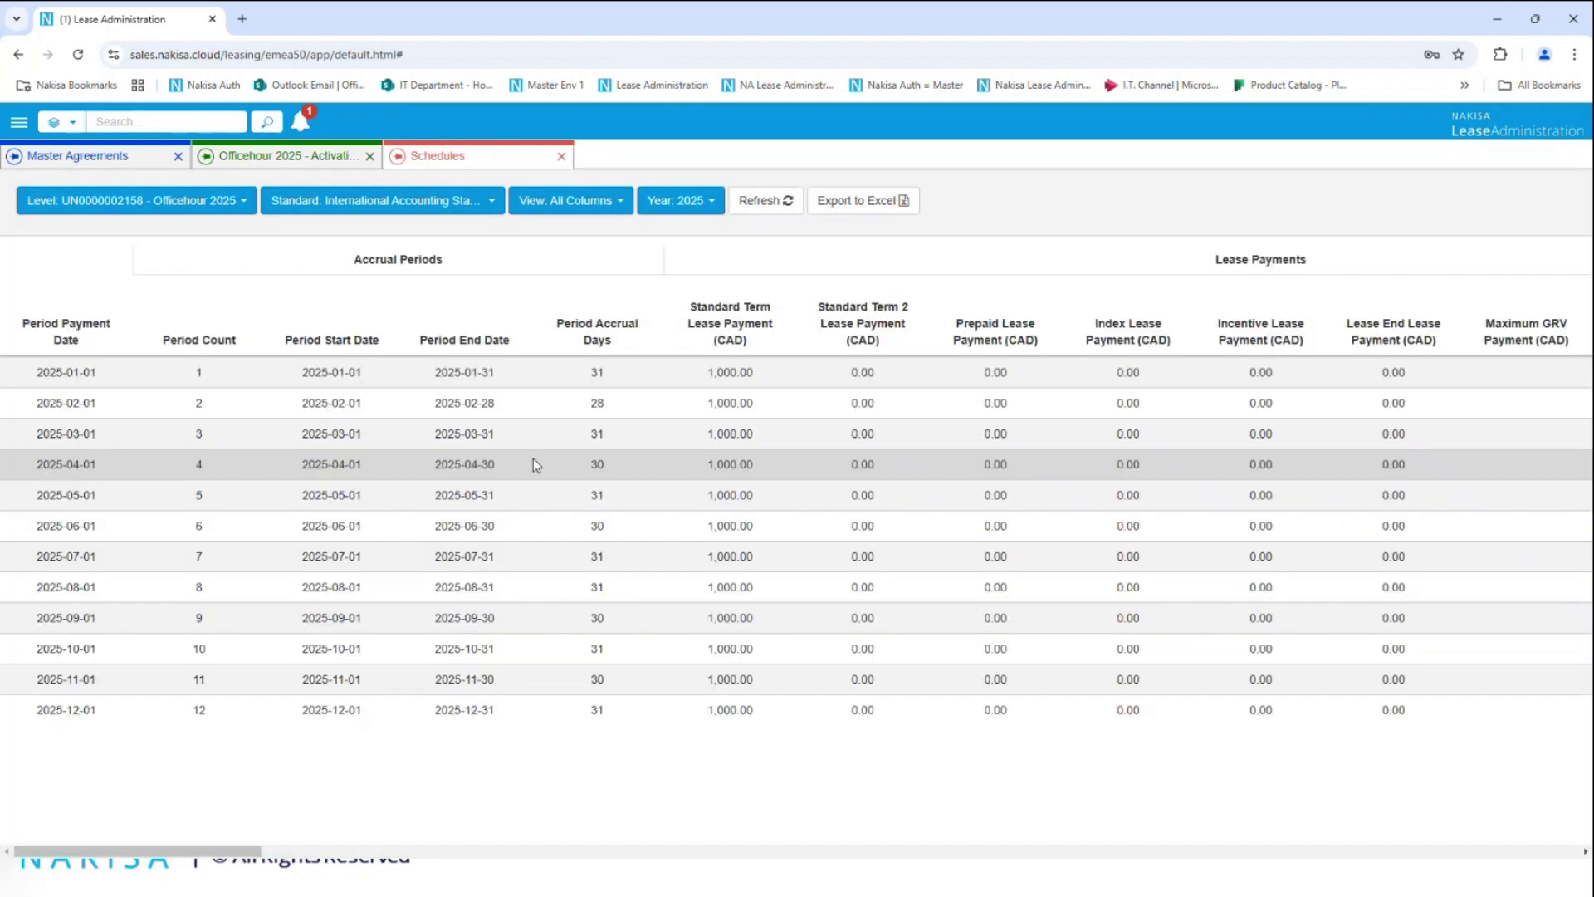
drag(266, 847, 356, 882)
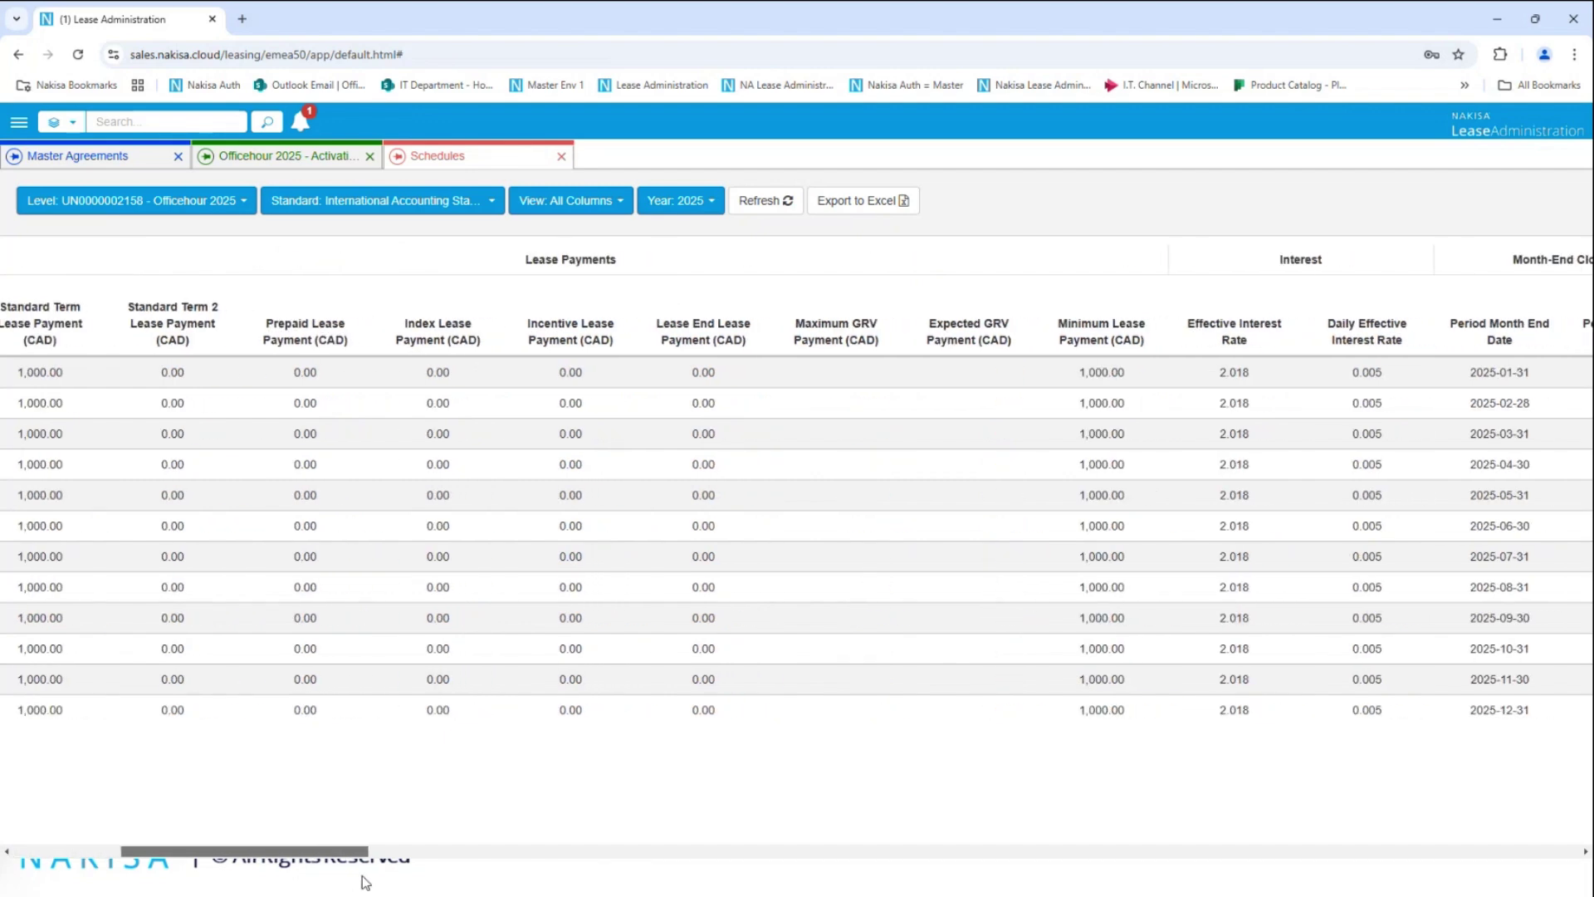
drag(357, 882, 385, 882)
click(705, 212)
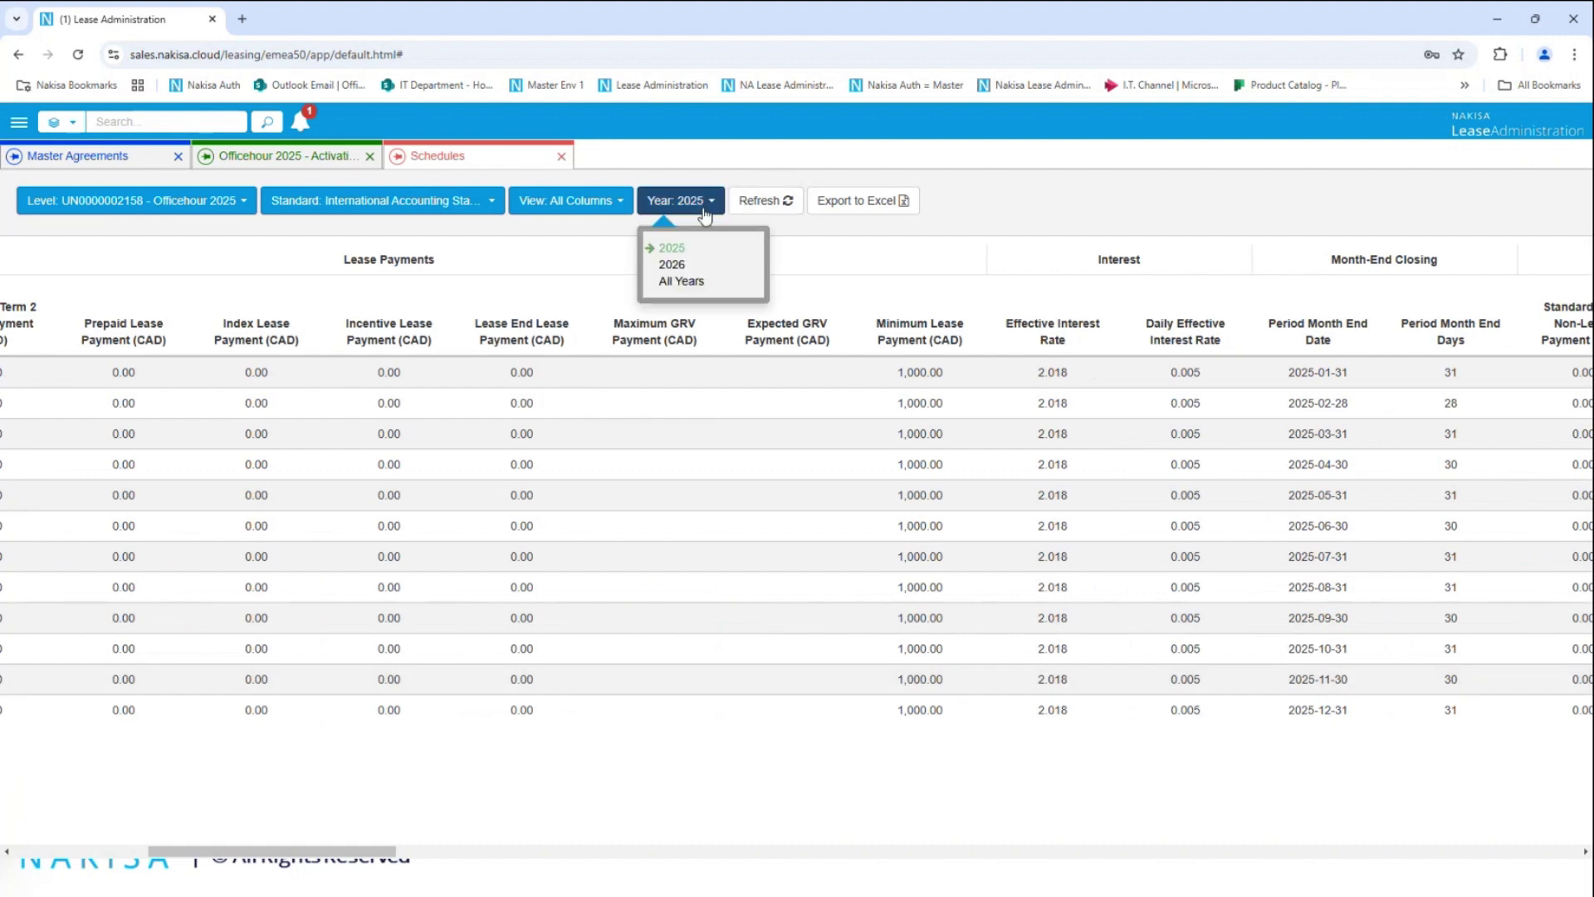
click(686, 282)
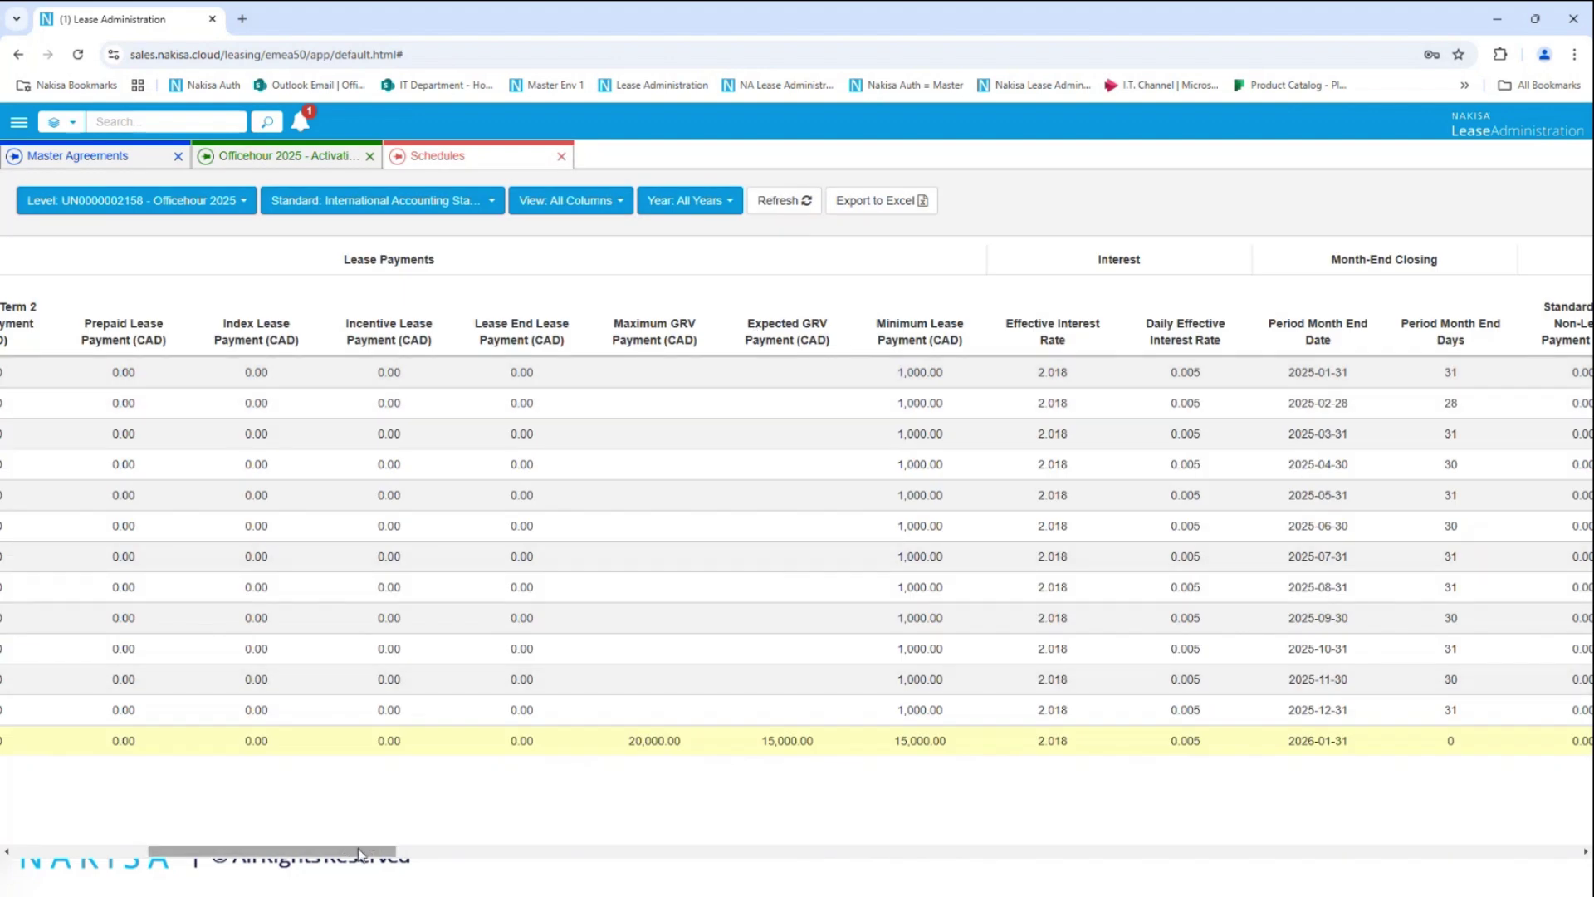
drag(377, 850, 400, 850)
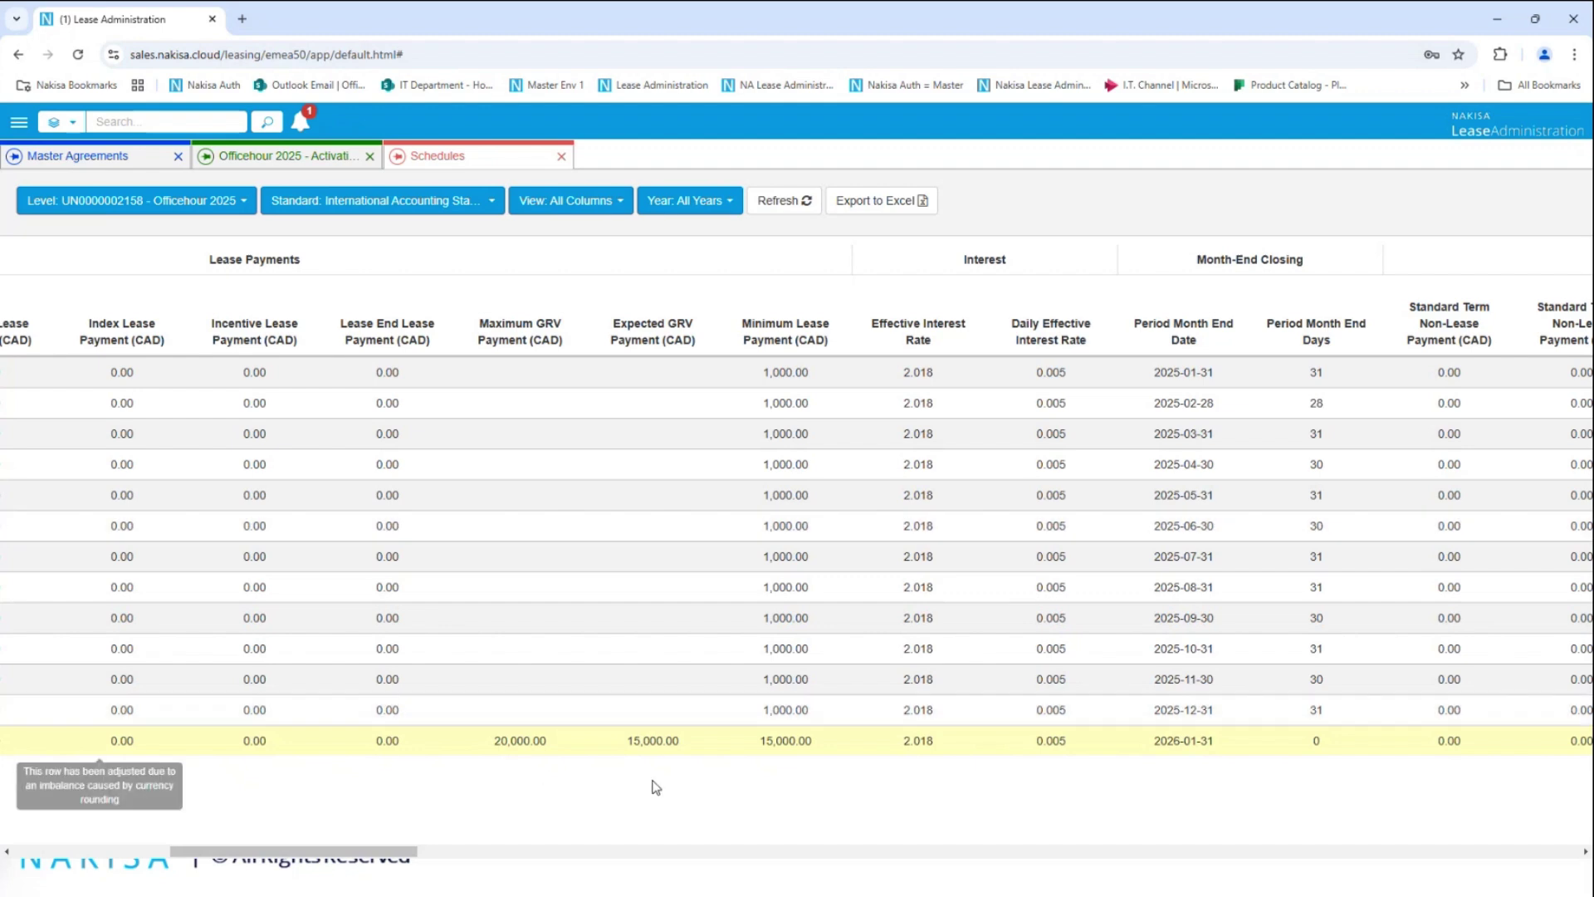
mouse_move(642, 754)
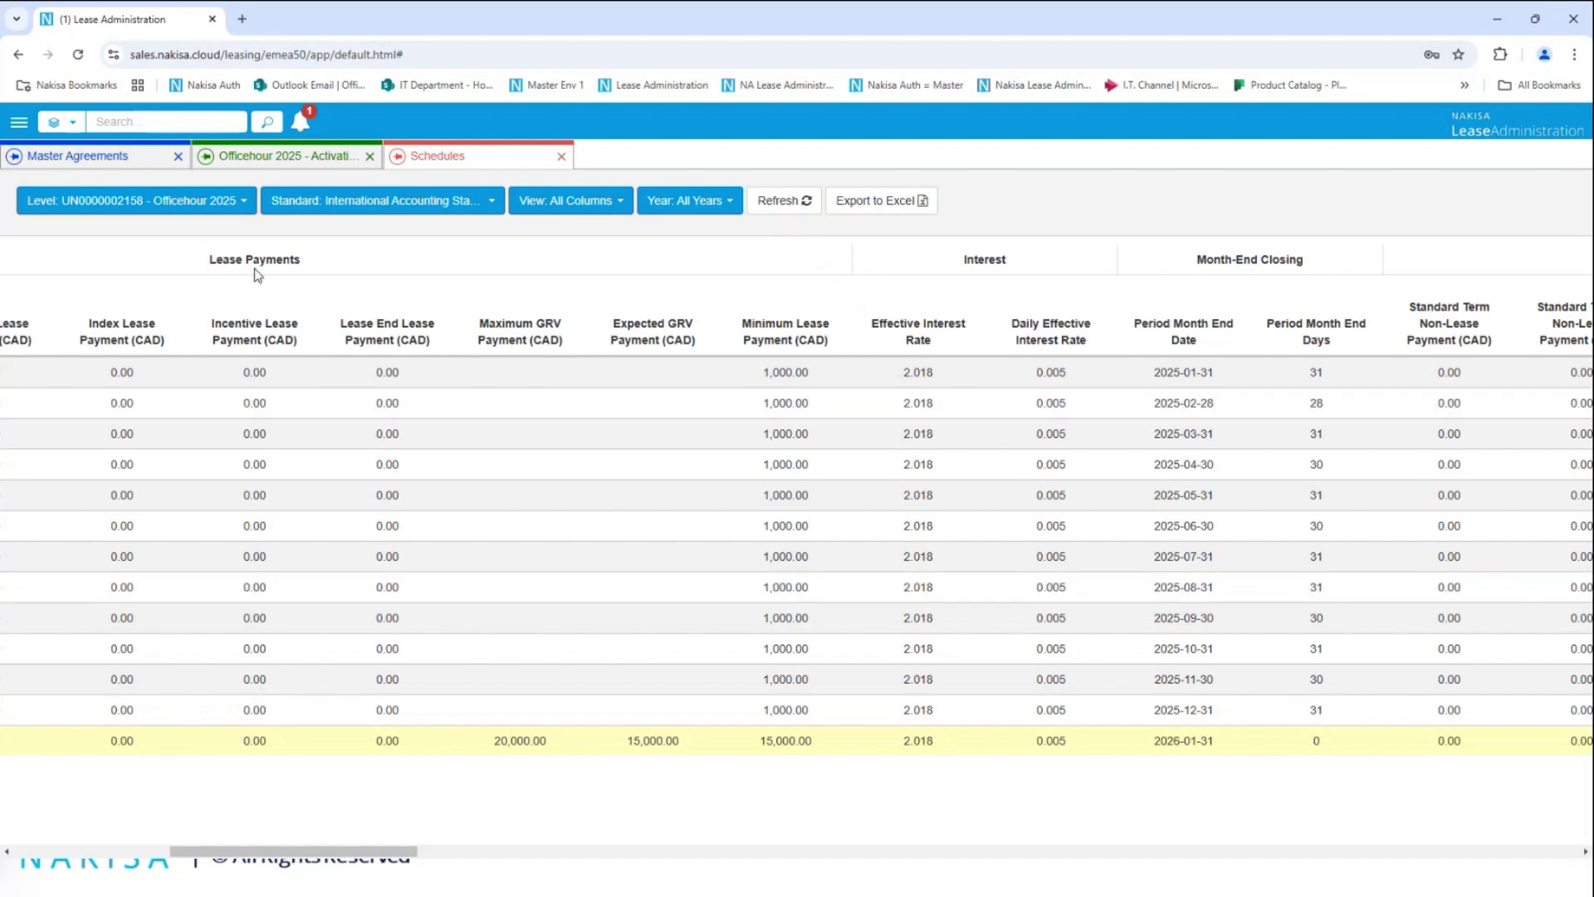
Send the activation group back for rework and call back the Office Hour Jan 2025 contract.
click(284, 158)
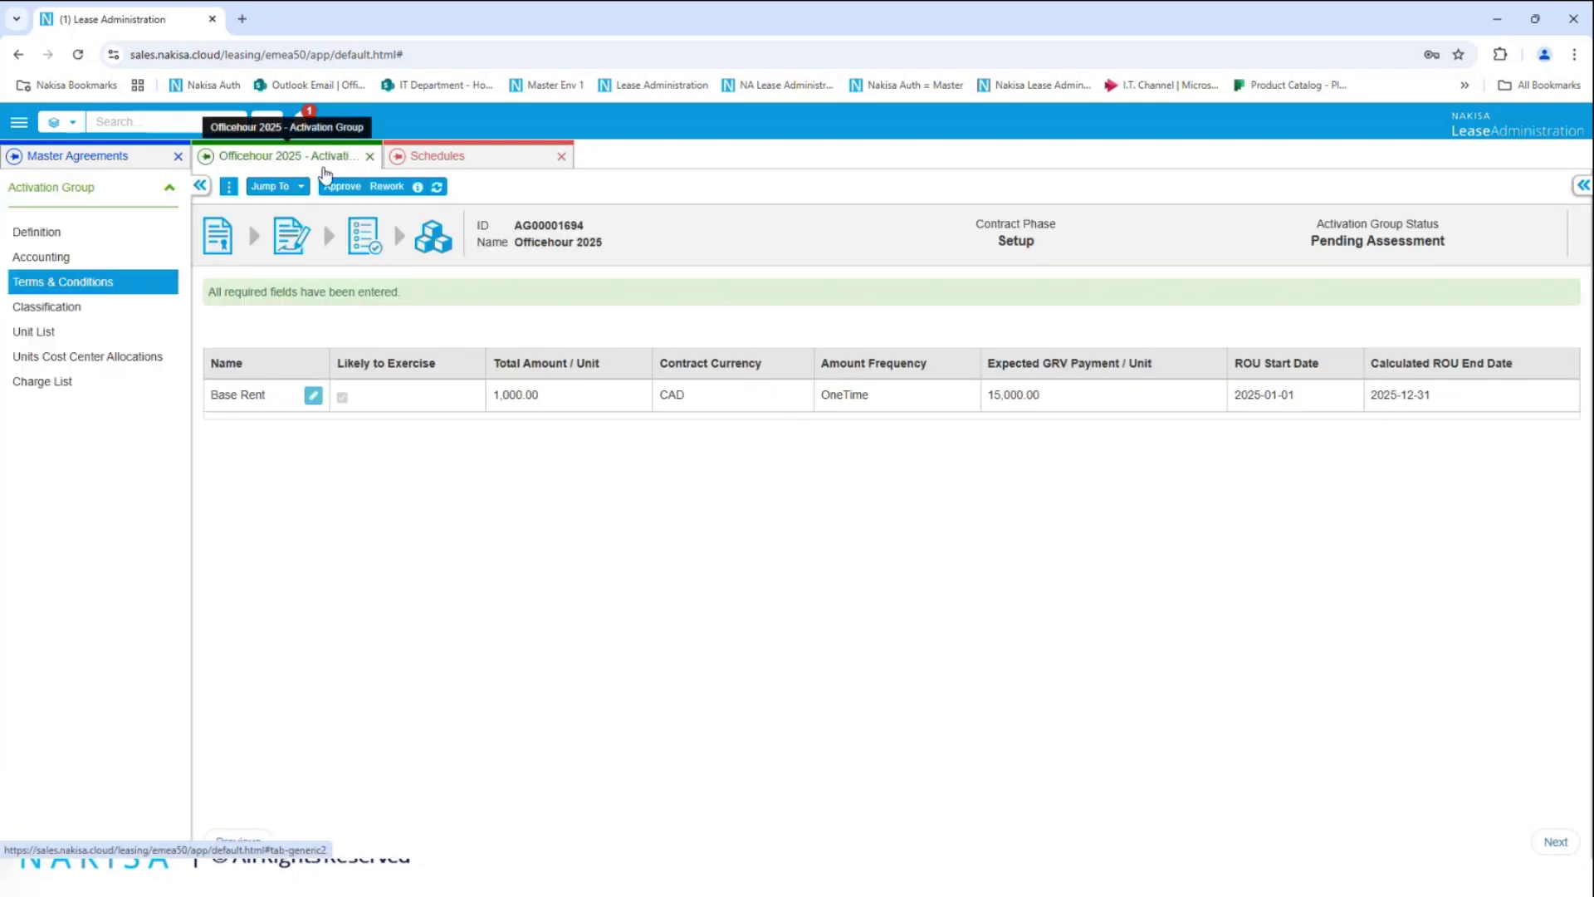
click(382, 187)
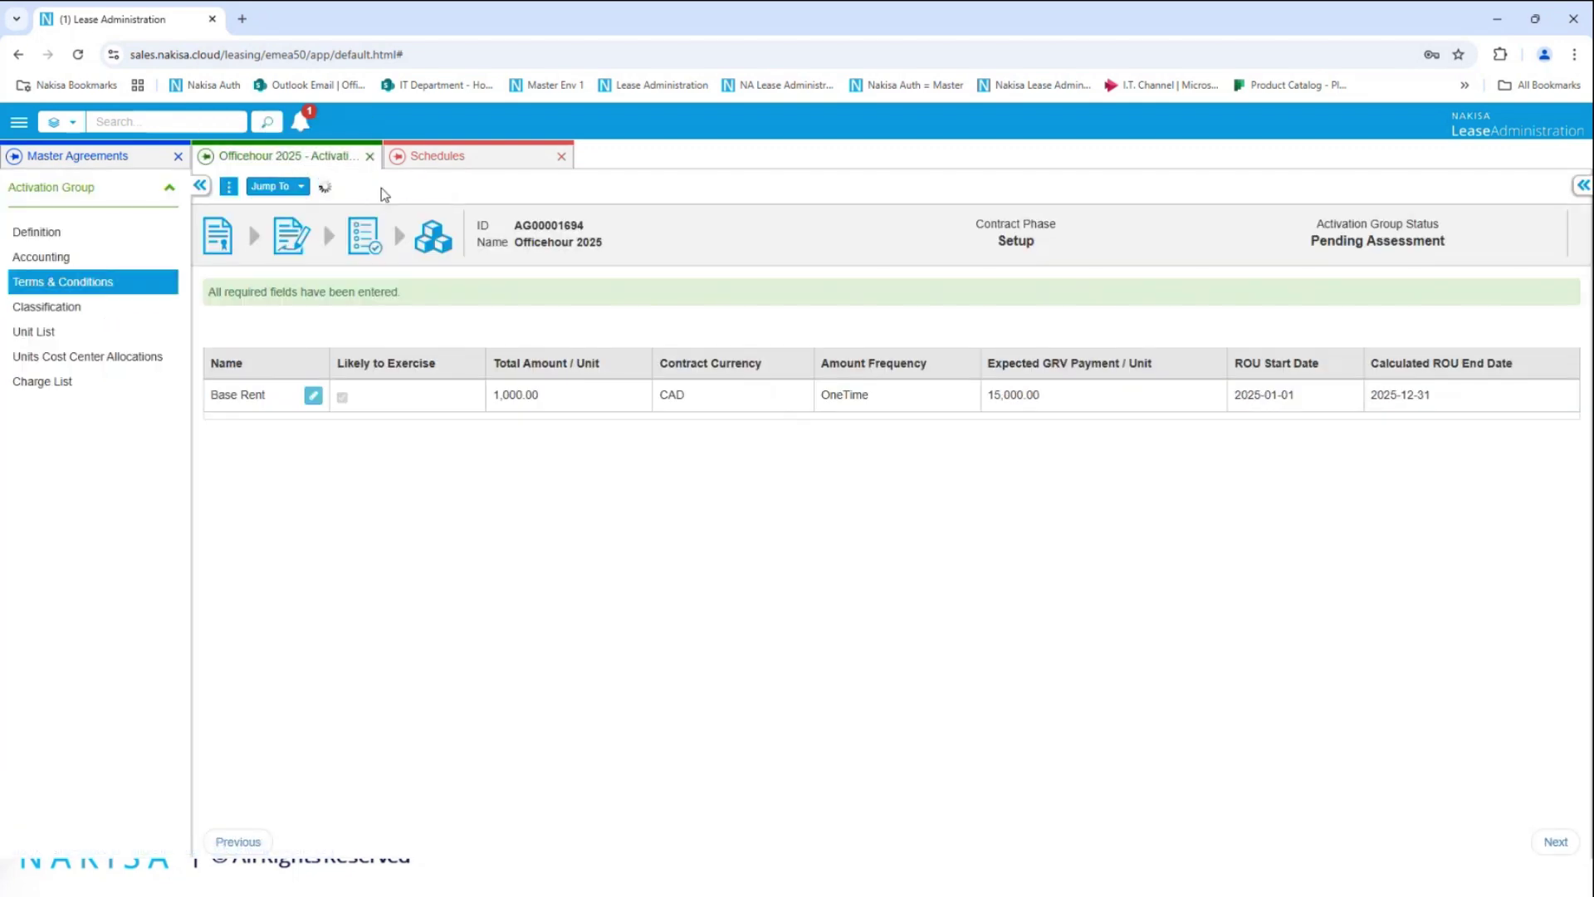
click(297, 195)
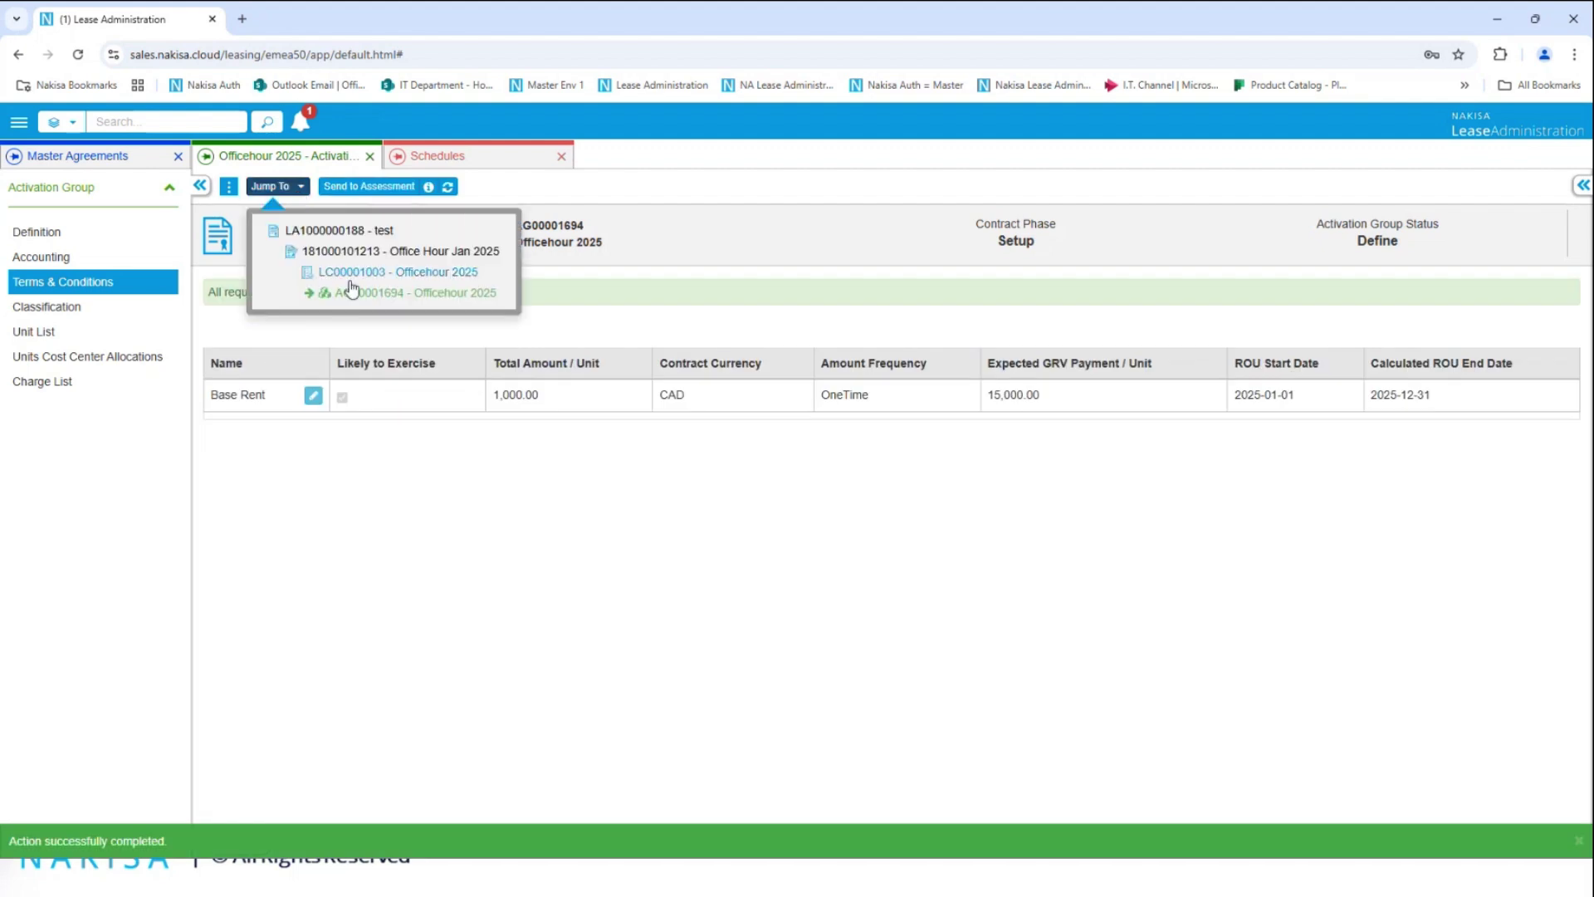
click(456, 243)
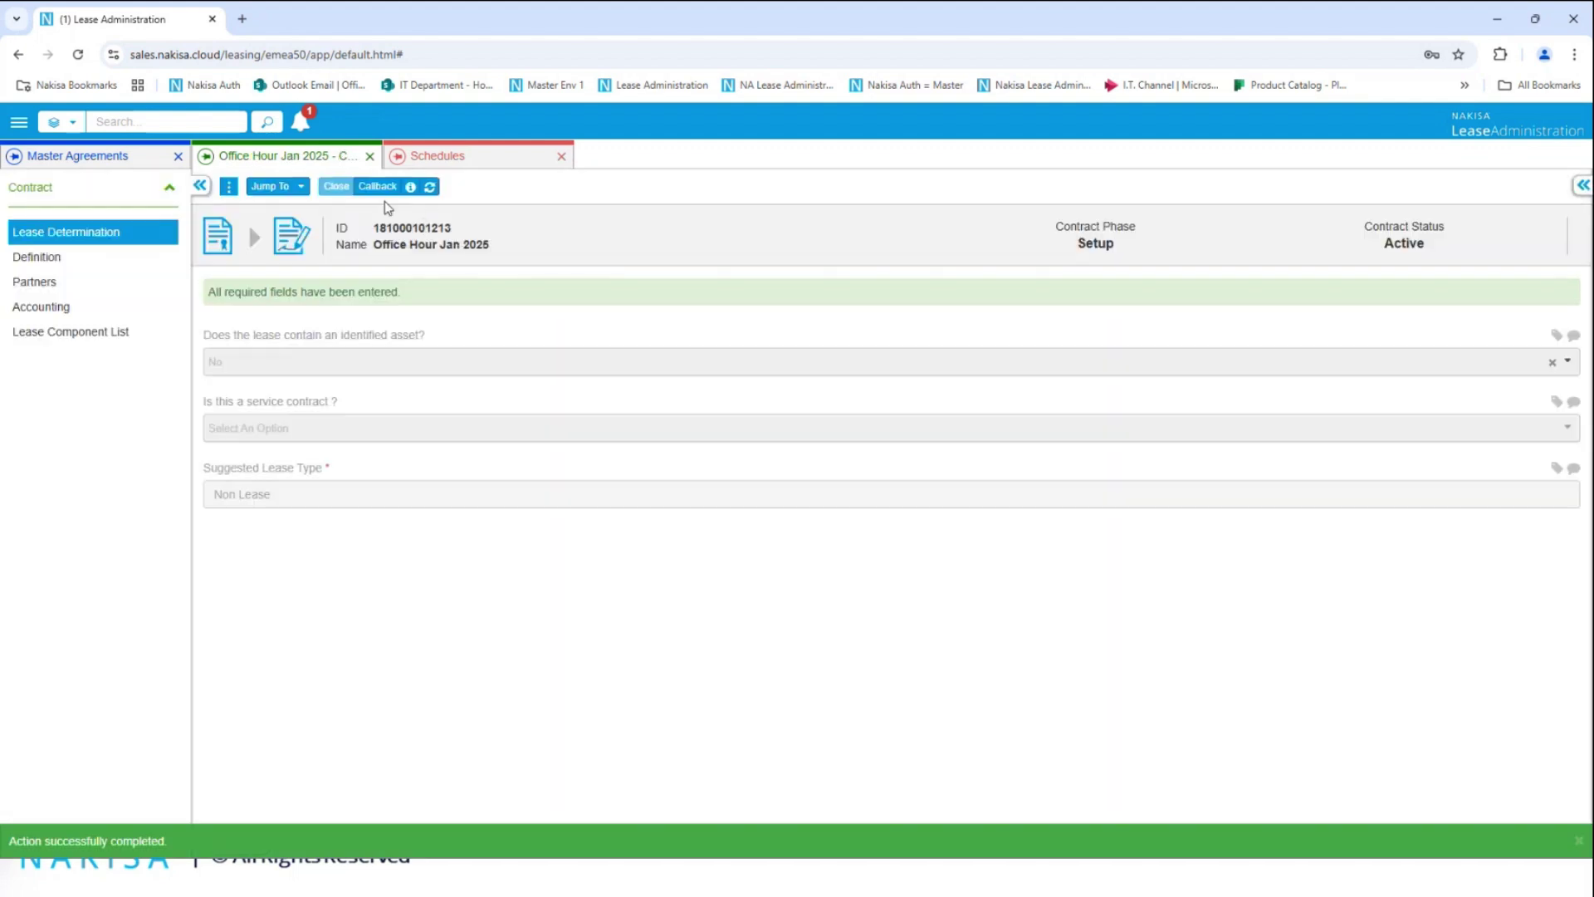
click(379, 186)
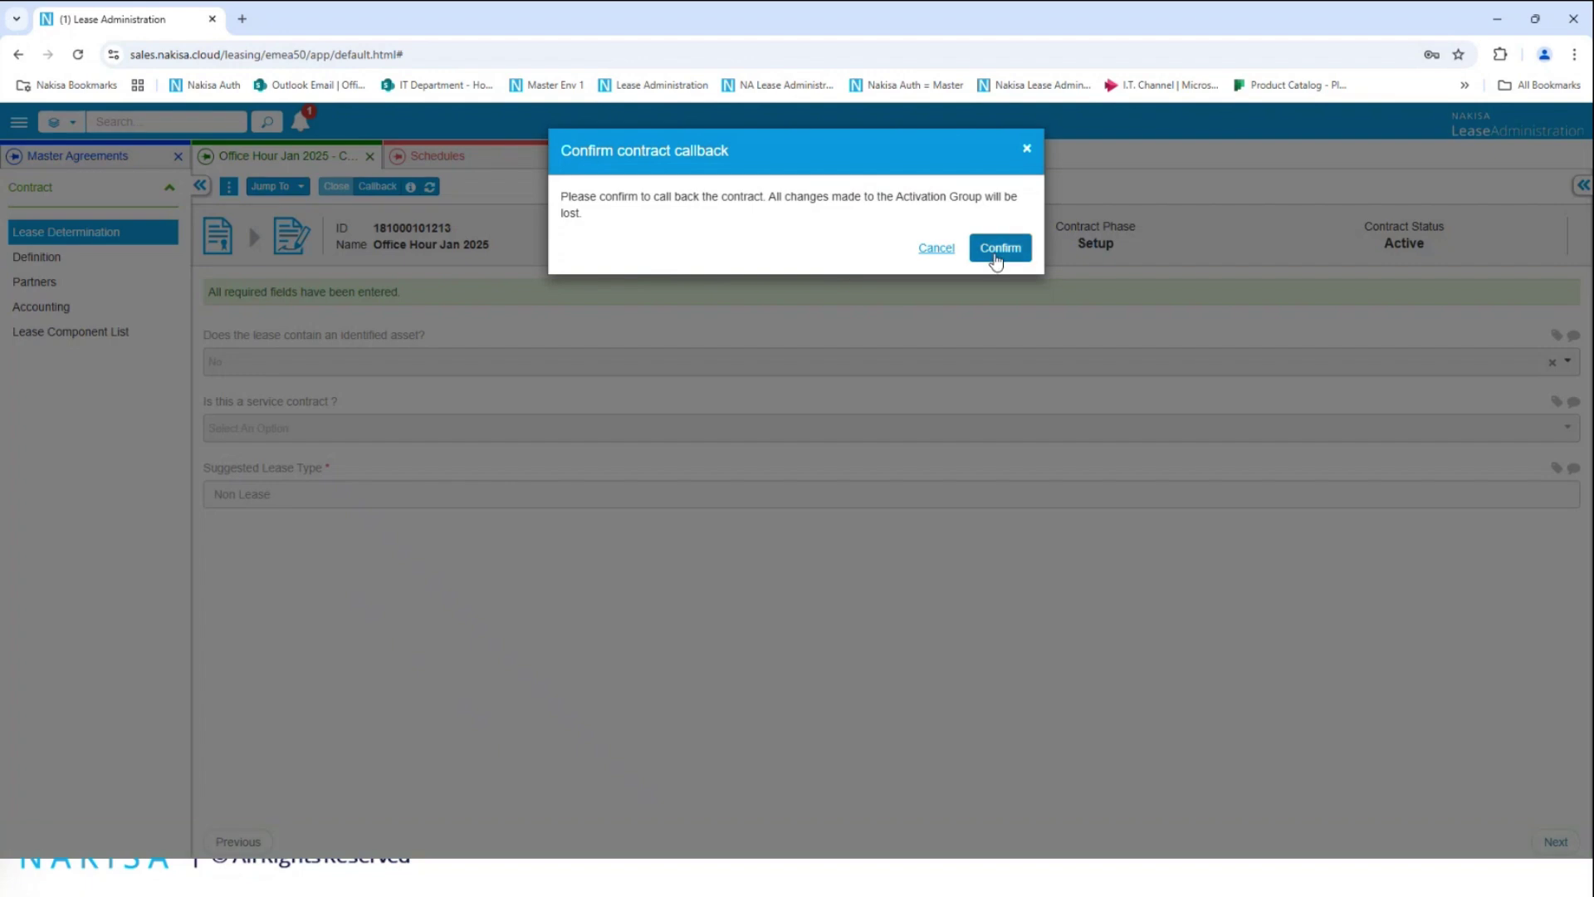
click(1004, 248)
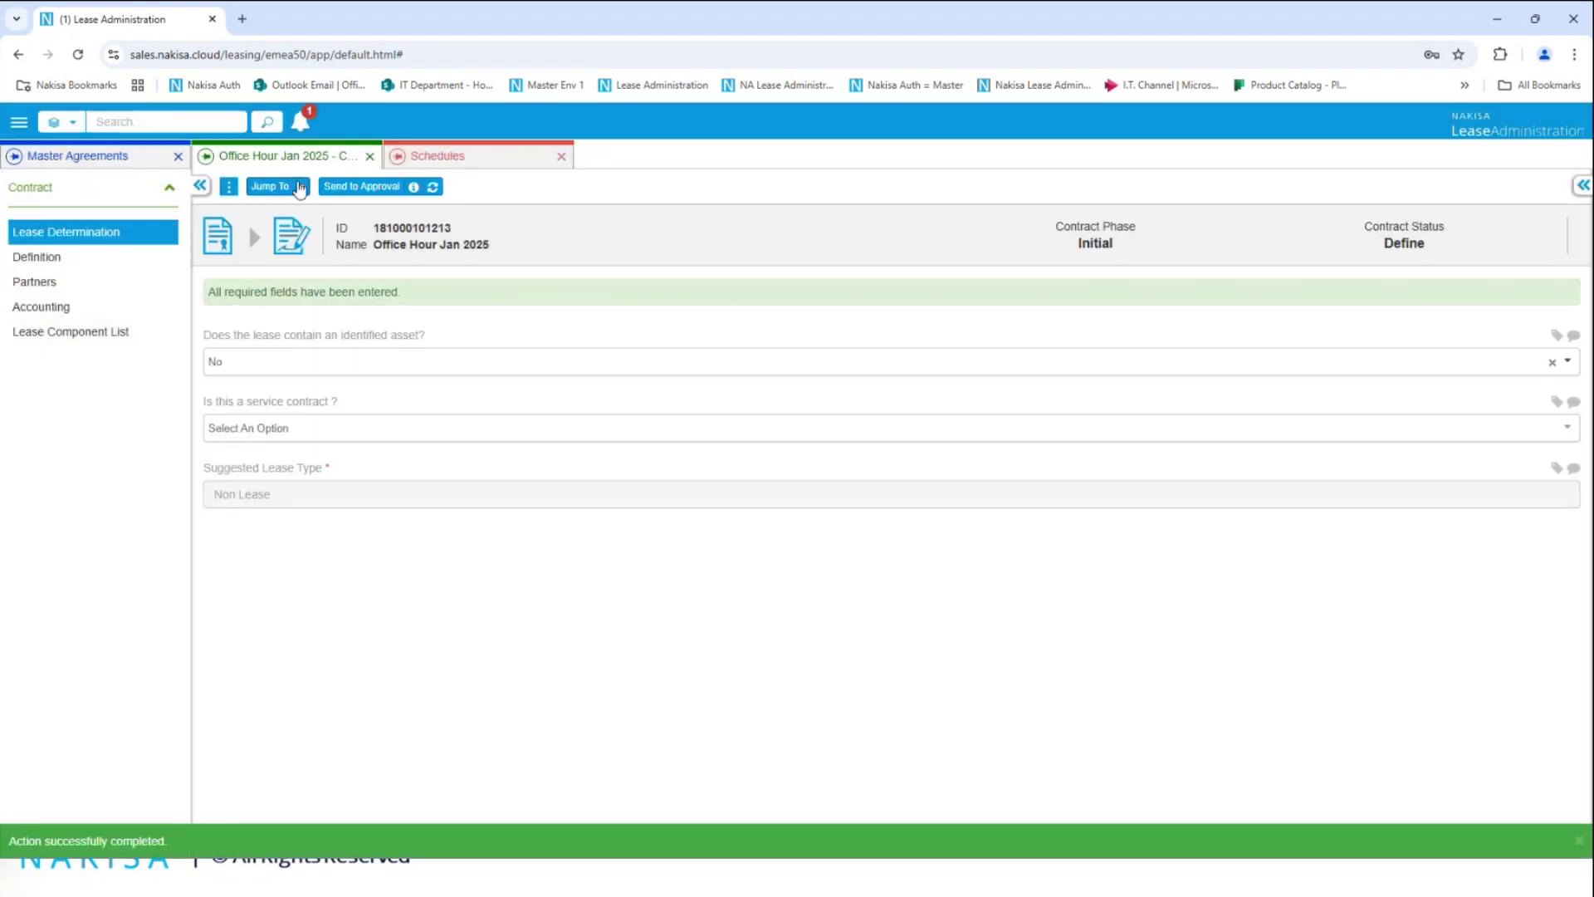
Add a standard term of type Extension 1 to the Officehour 2025 lease component's terms and conditions.
click(297, 187)
click(349, 274)
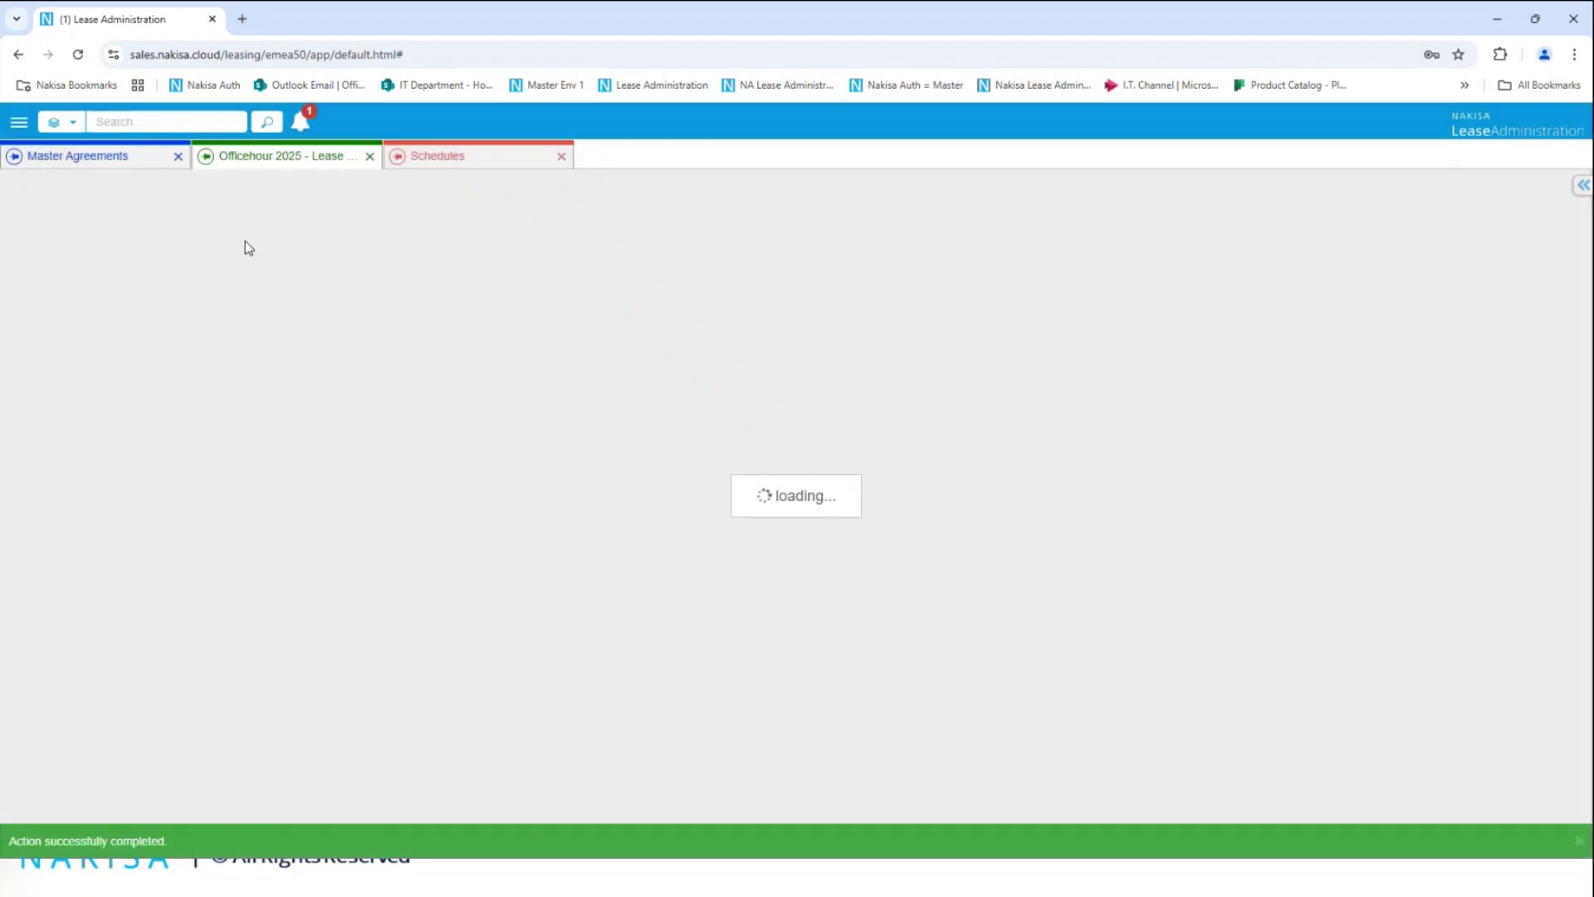
click(116, 264)
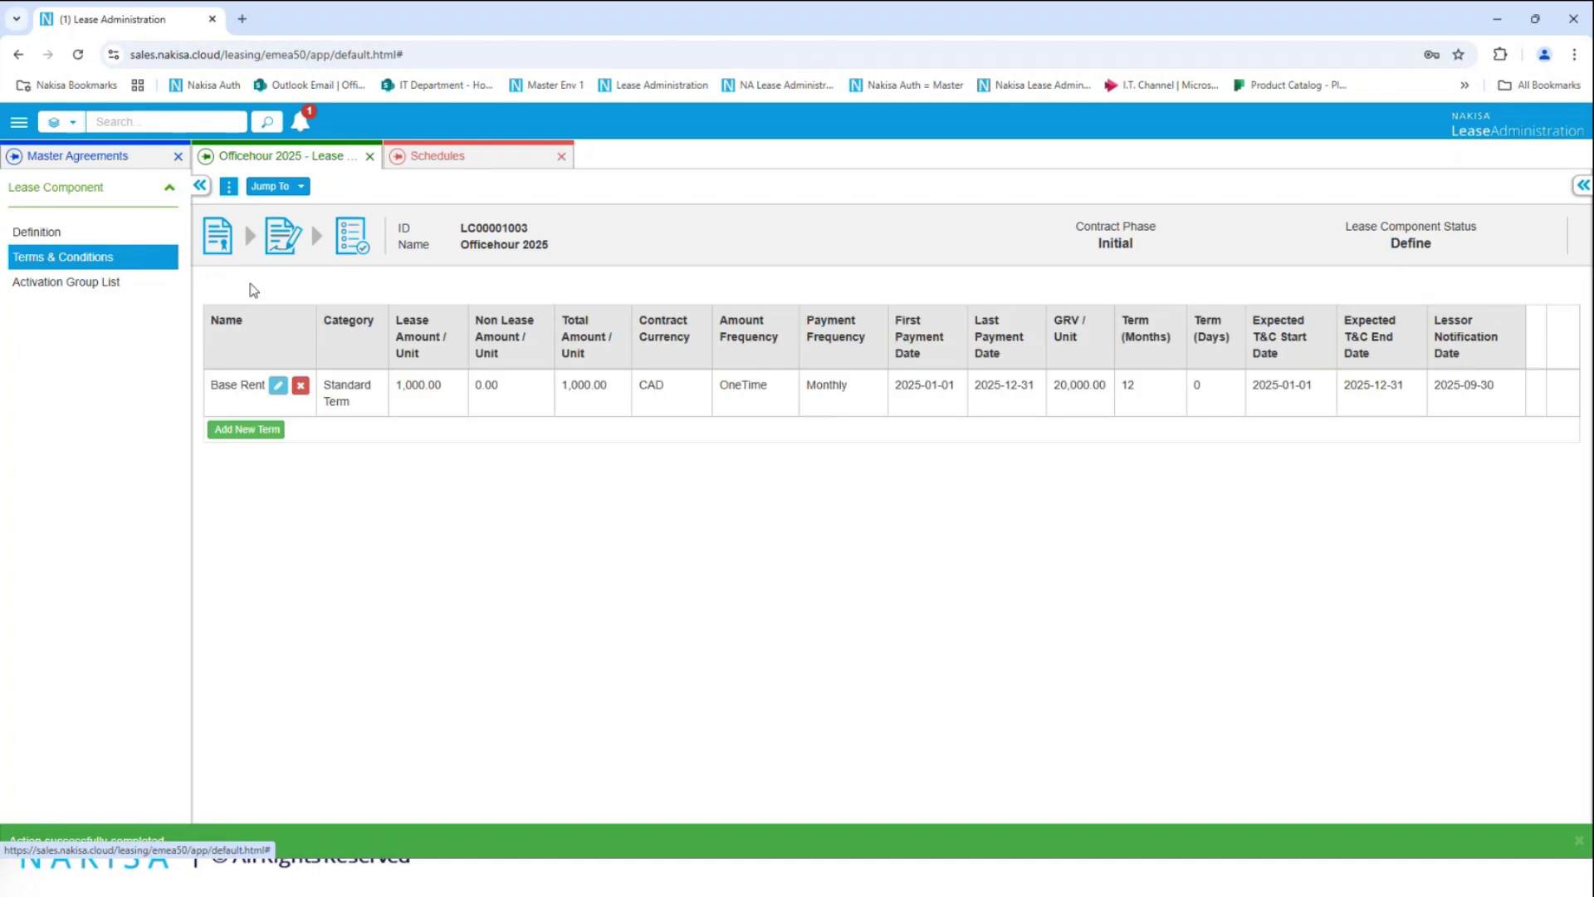
click(247, 430)
click(291, 457)
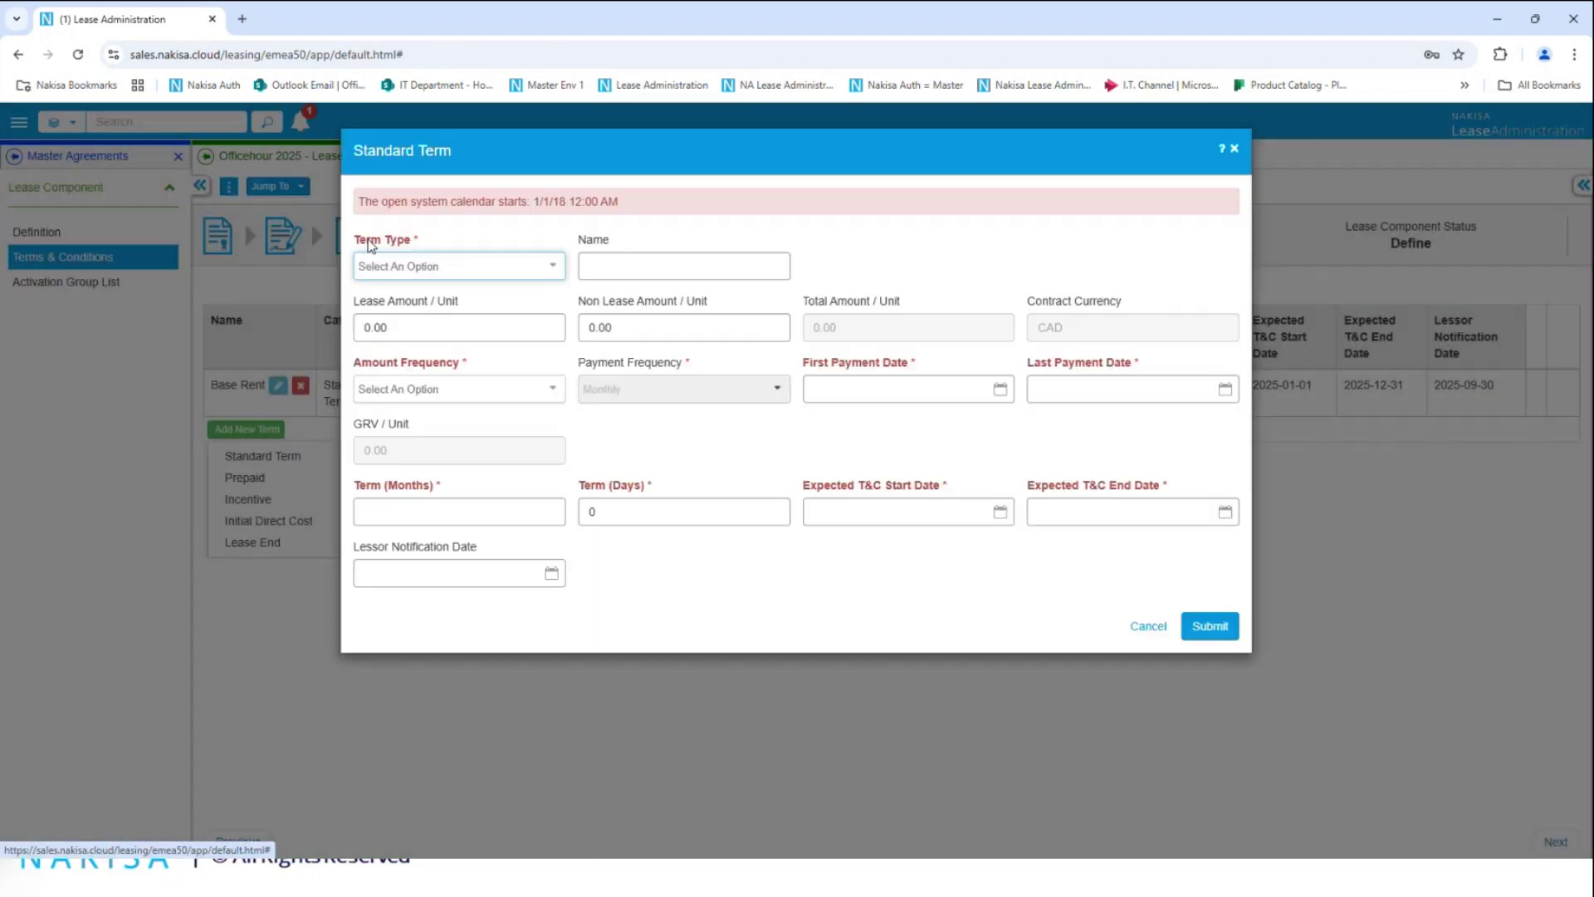
click(406, 267)
click(497, 317)
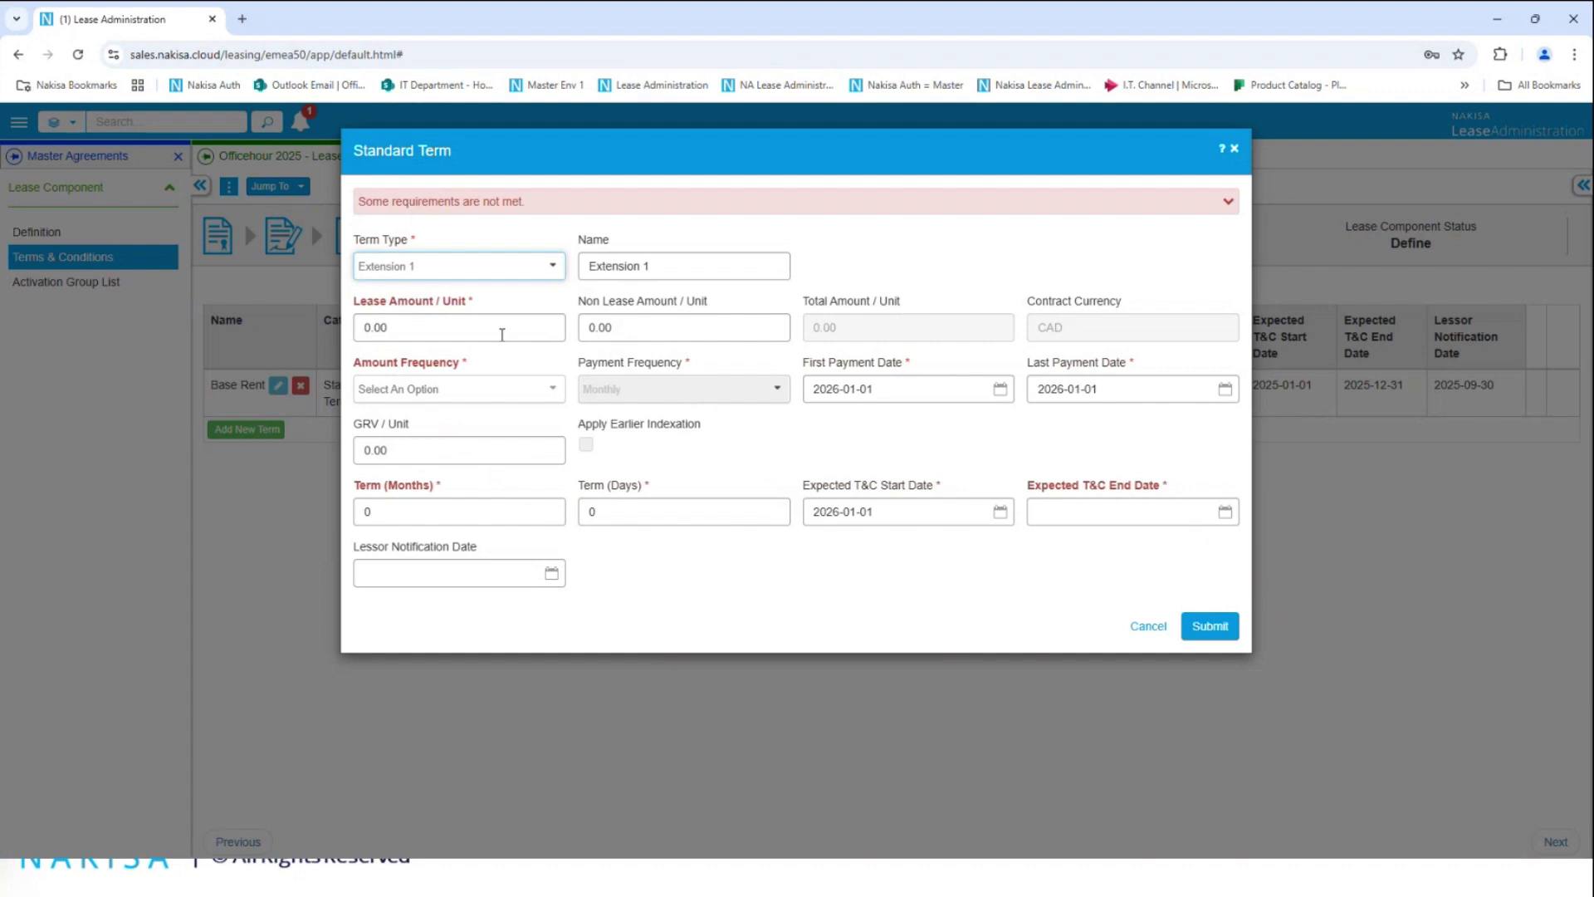
Set the extension term's lease amount per unit to 2000 and its amount frequency to OneTime.
click(498, 320)
text(2000)
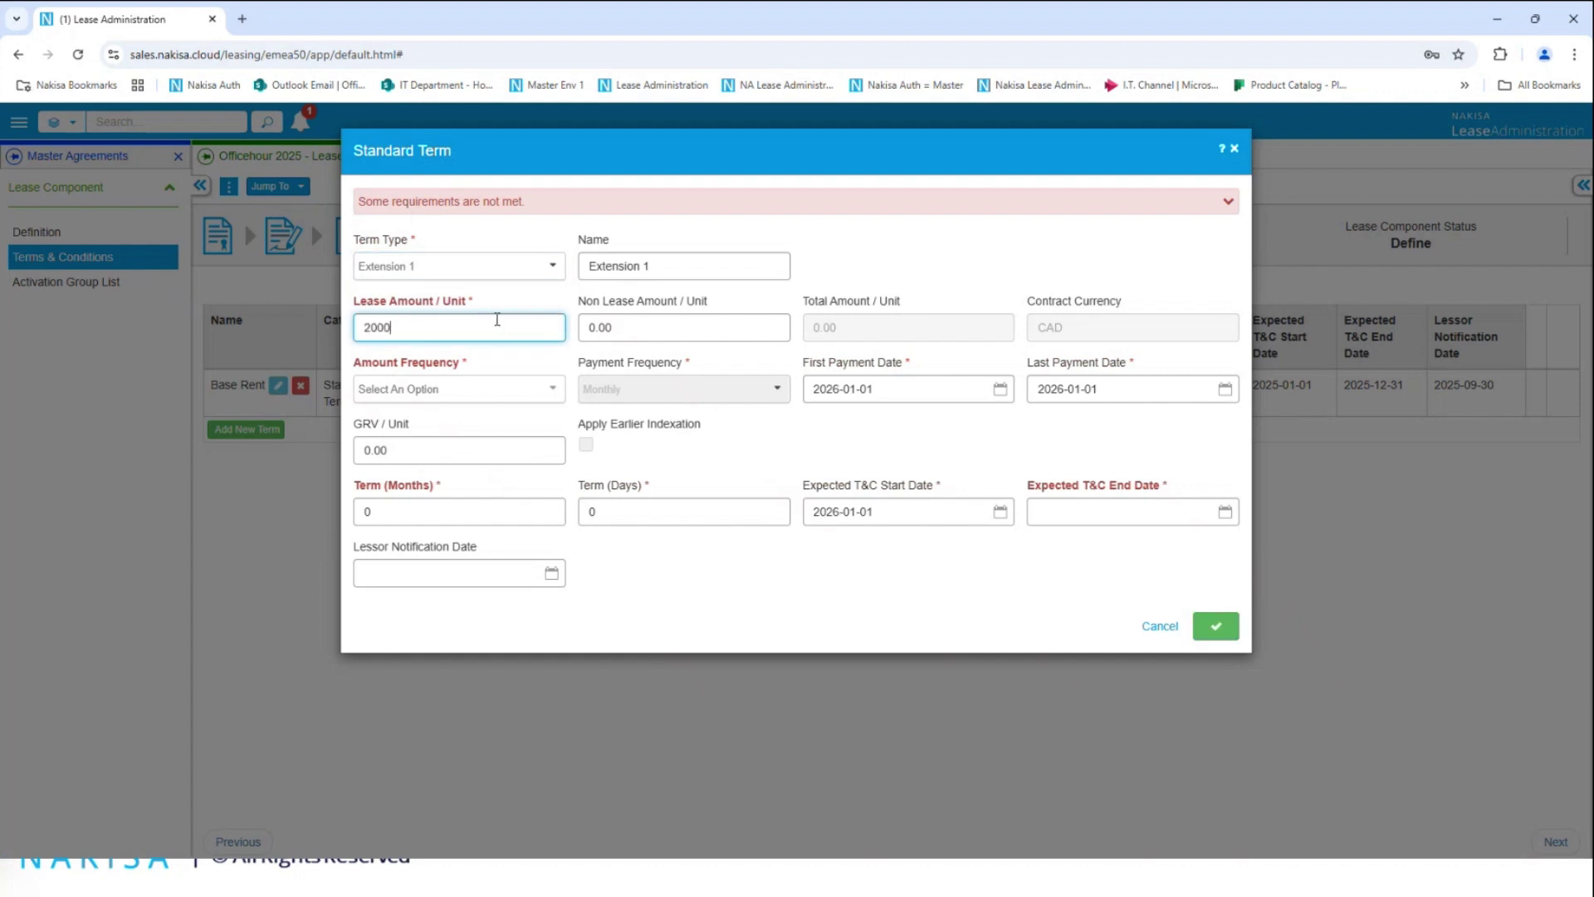
click(497, 388)
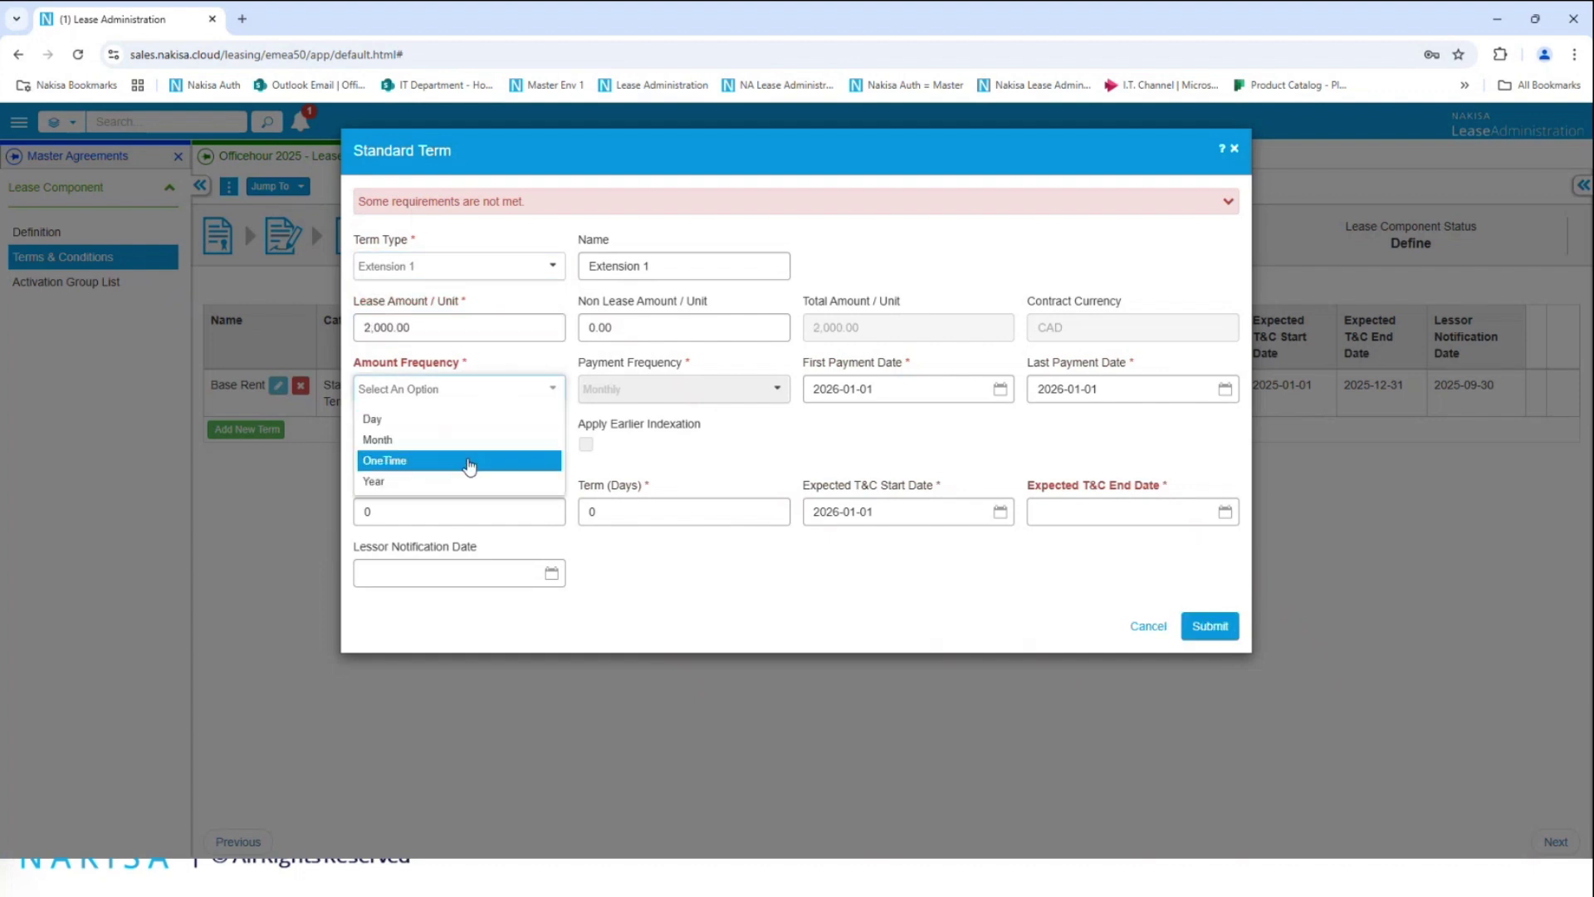
click(478, 456)
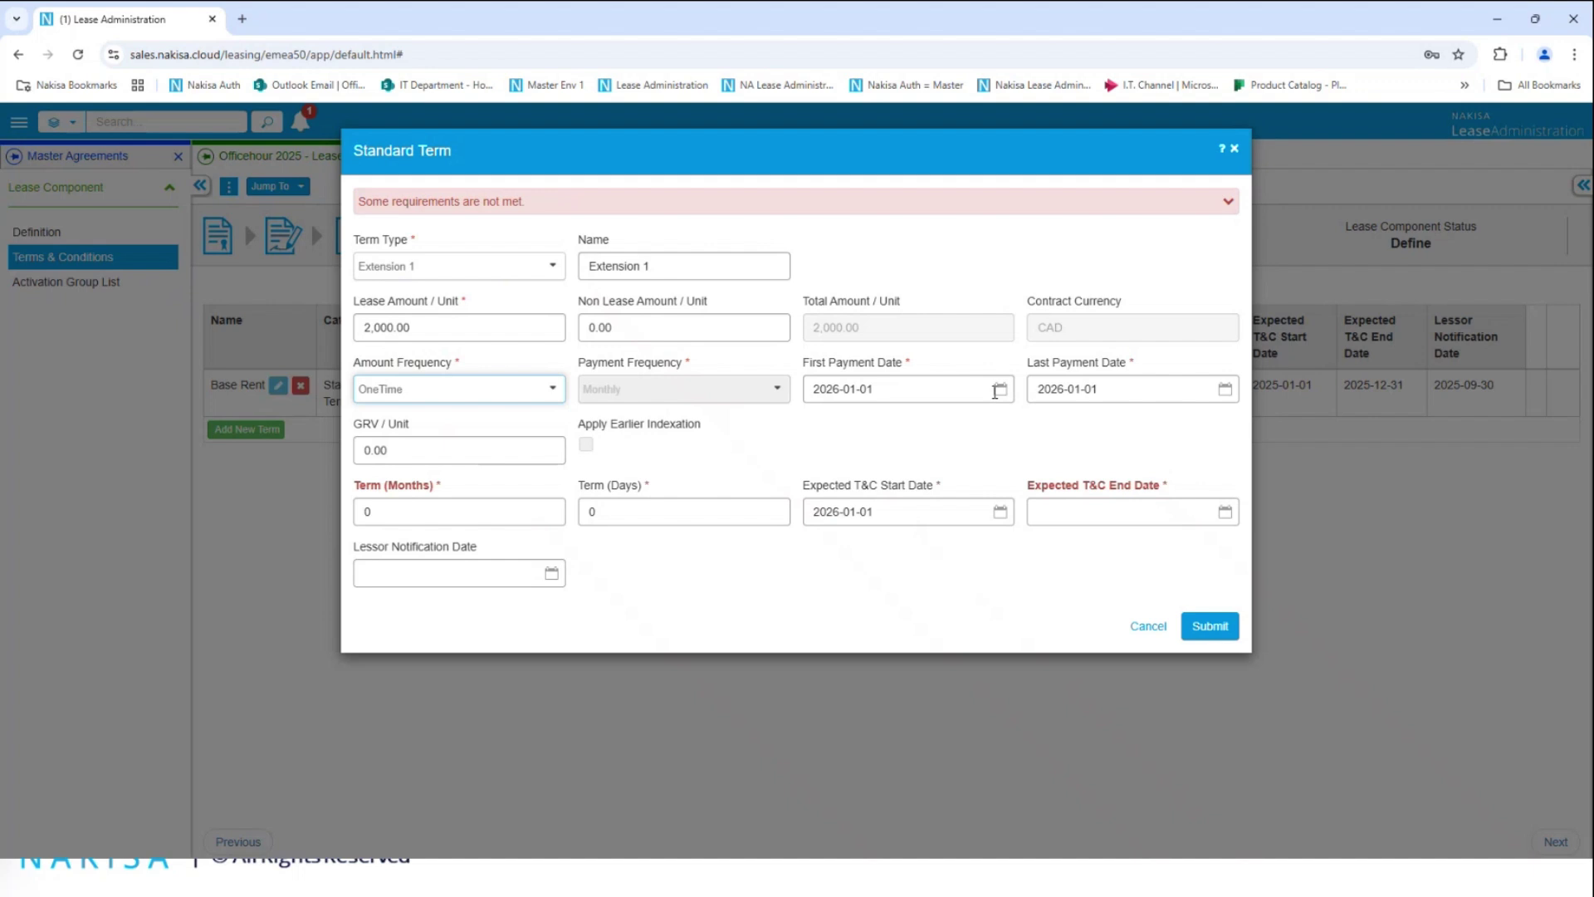
Set the extension term's last payment date and its expected T&C end date to 2026-12-31.
click(1092, 389)
click(1136, 421)
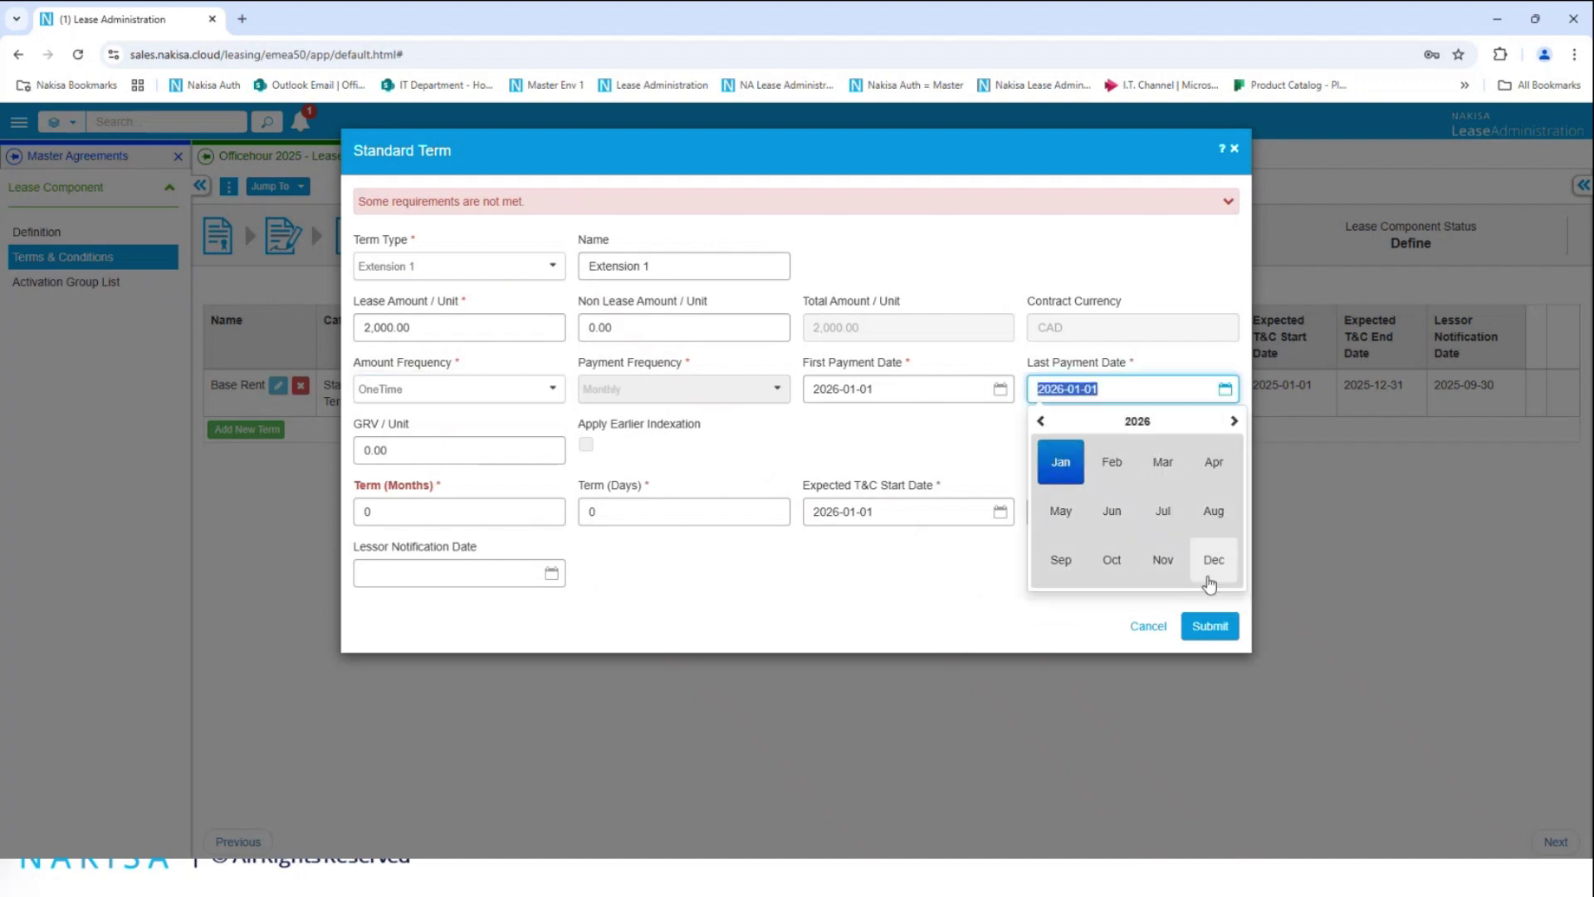
click(1210, 584)
click(1171, 578)
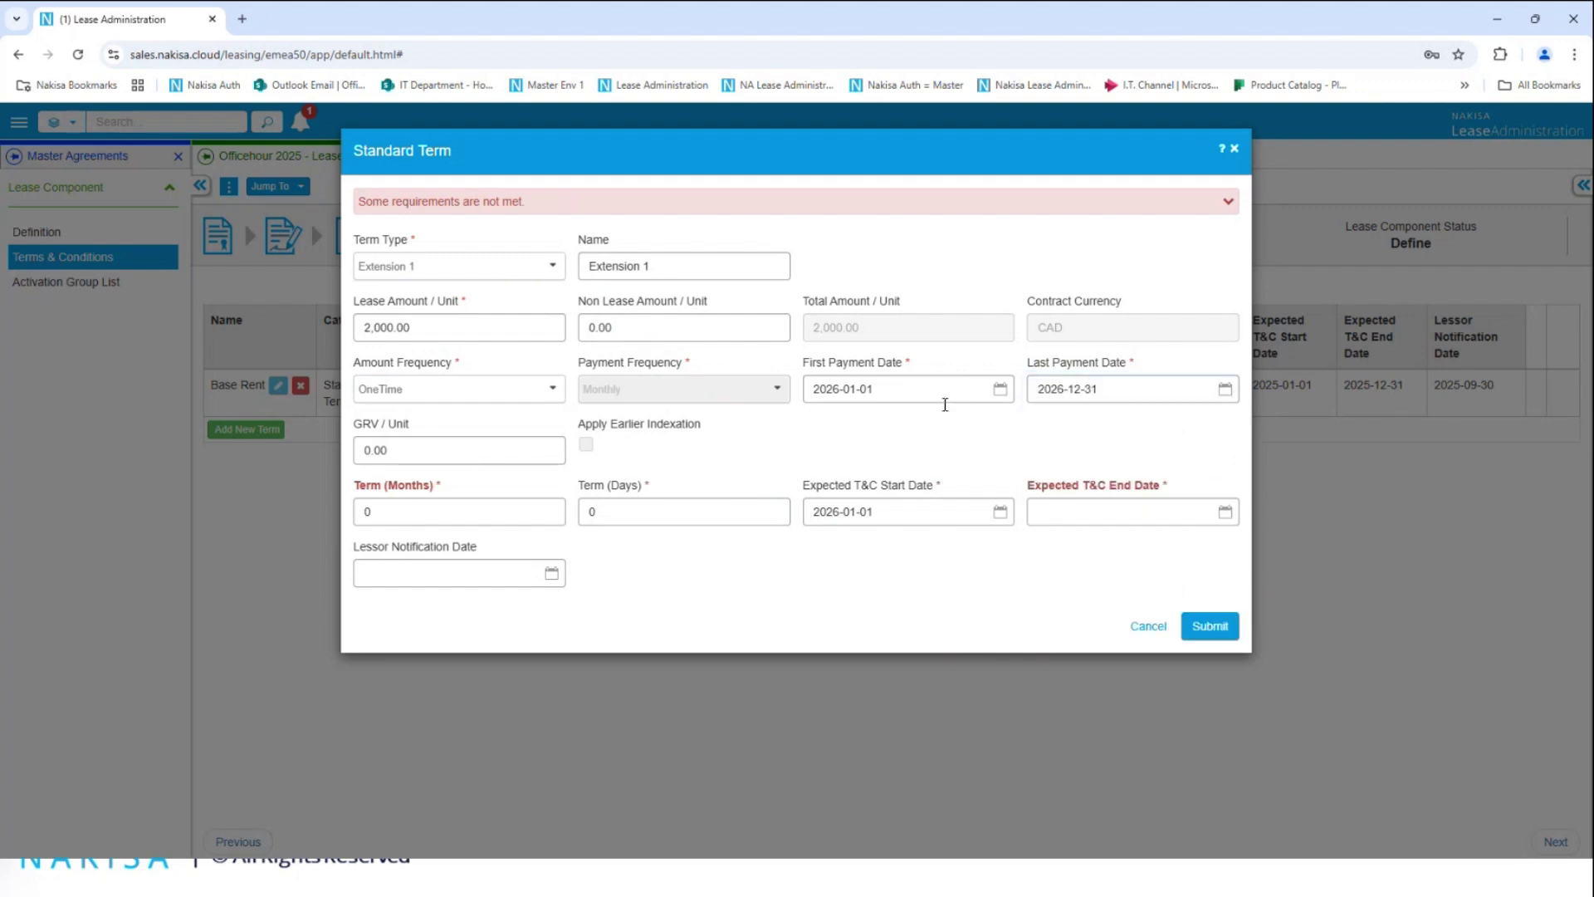
click(1082, 512)
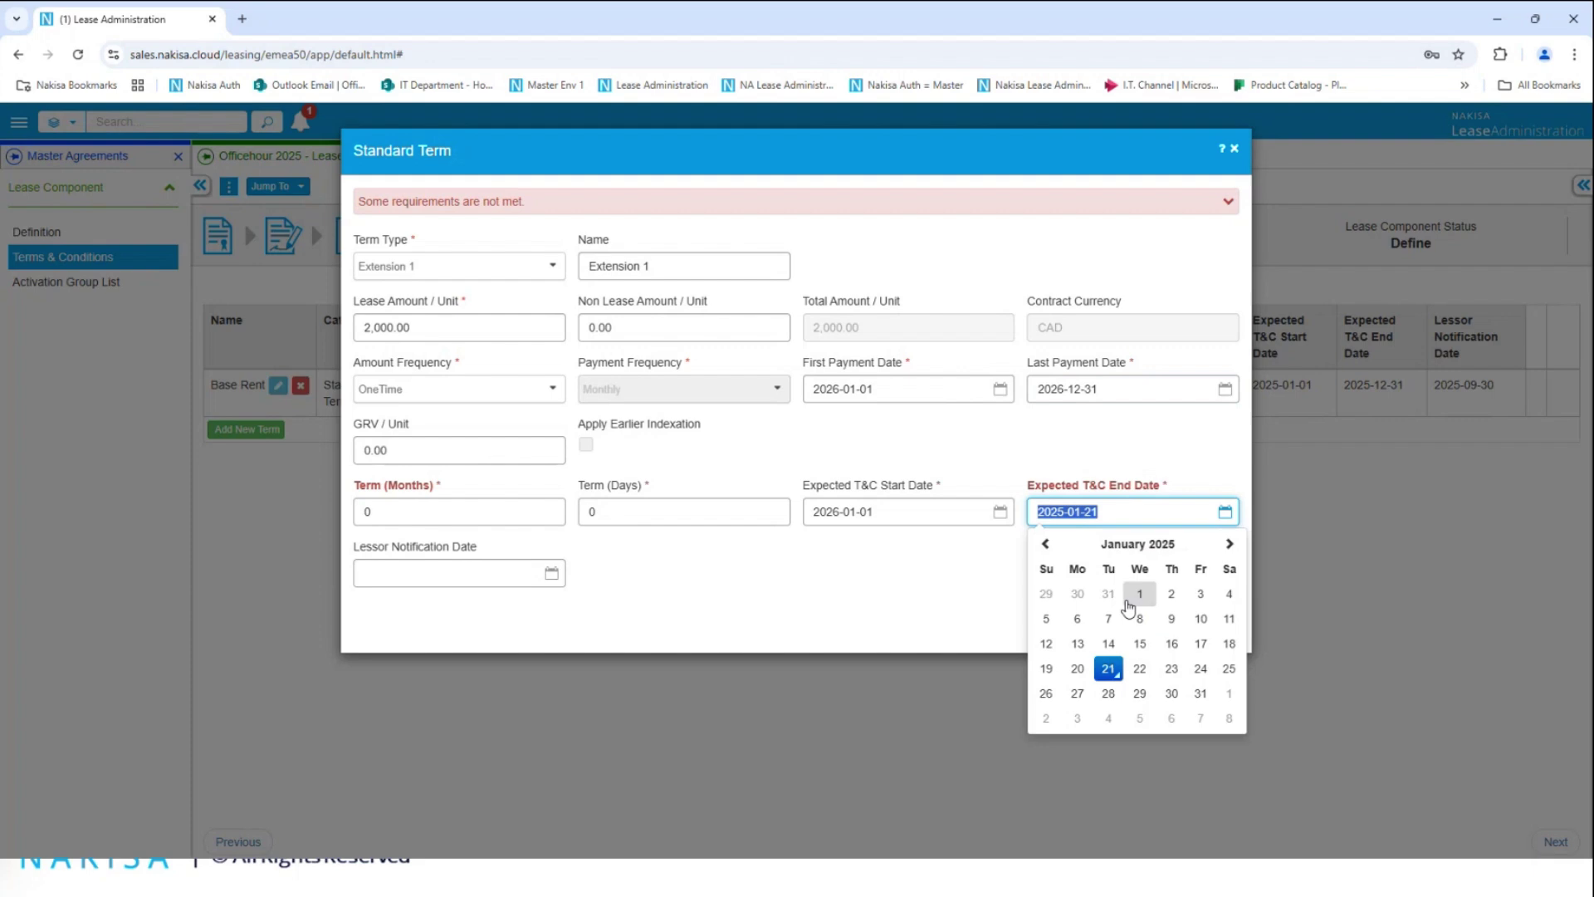
click(1128, 545)
click(1234, 545)
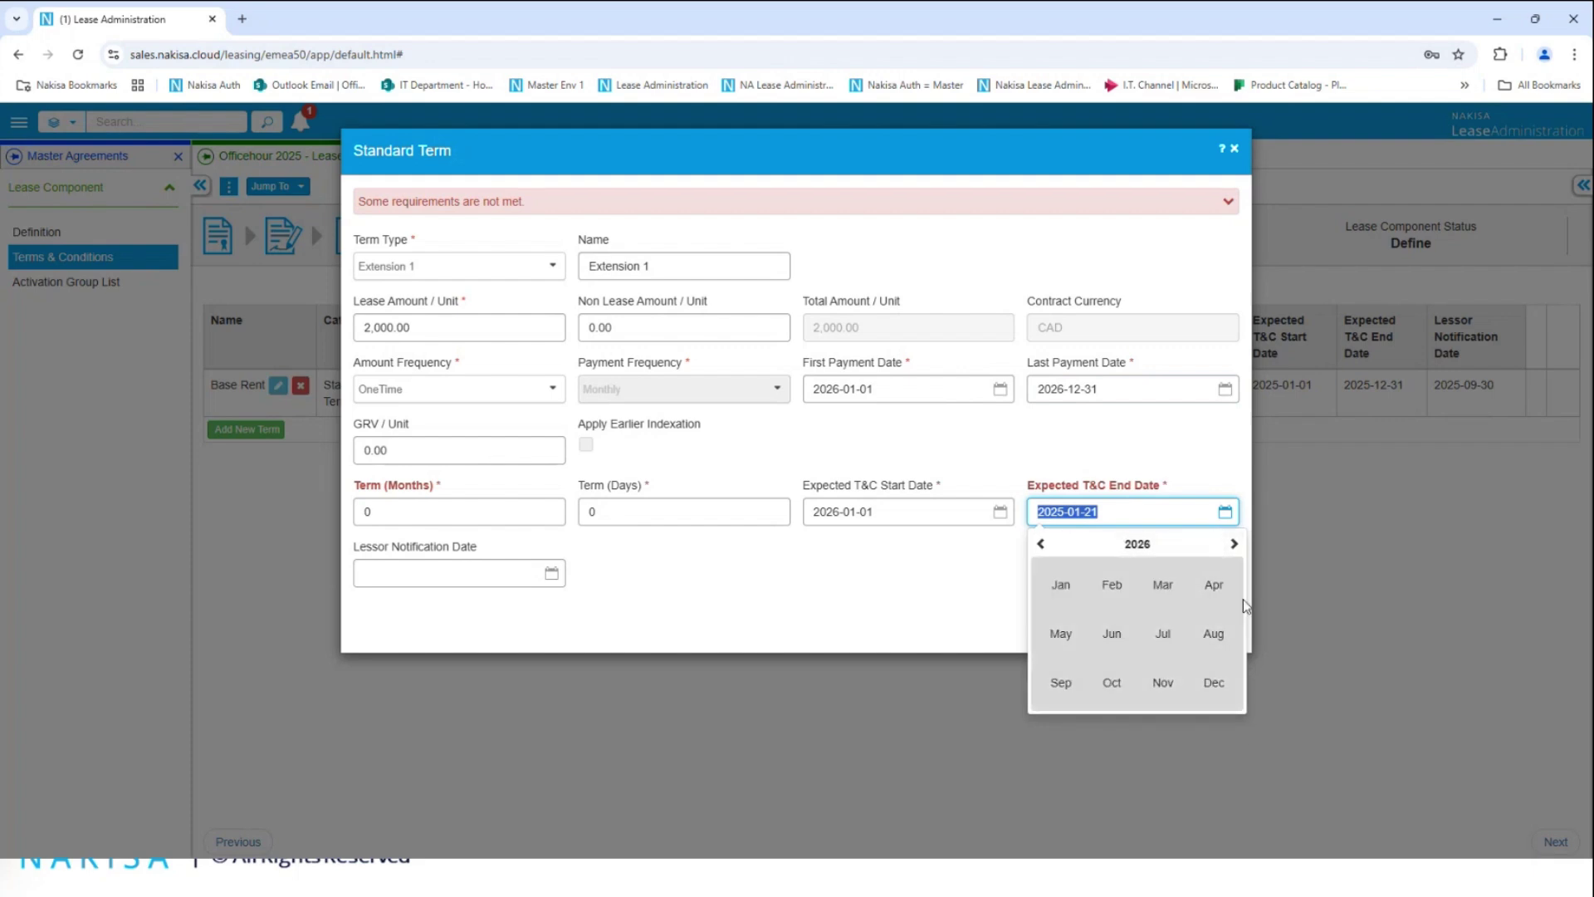
click(1208, 693)
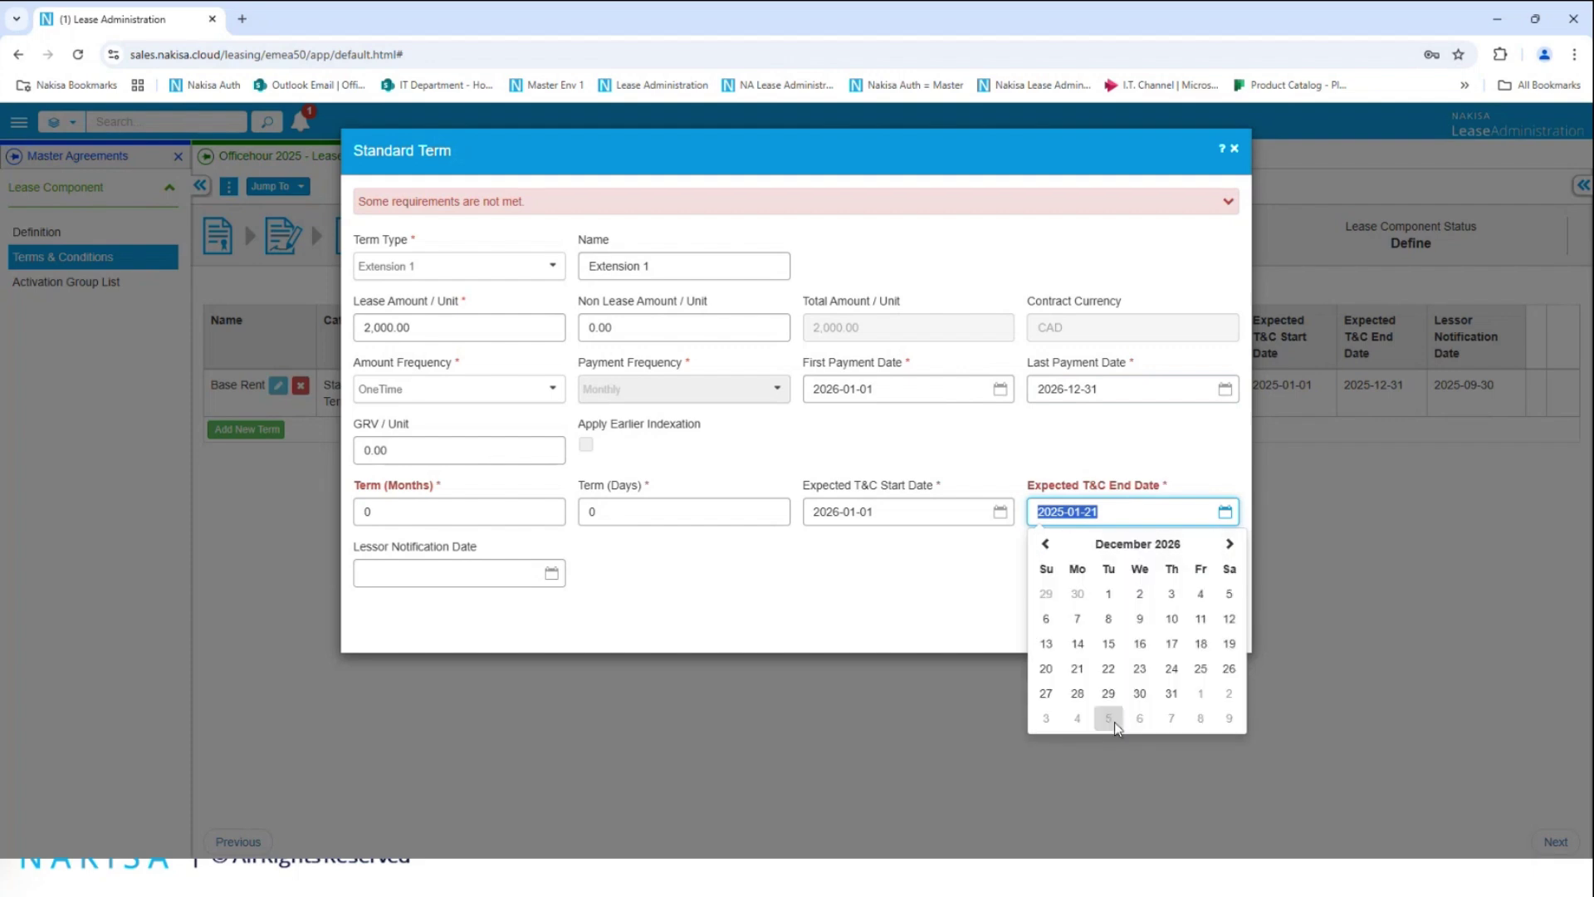
click(1171, 693)
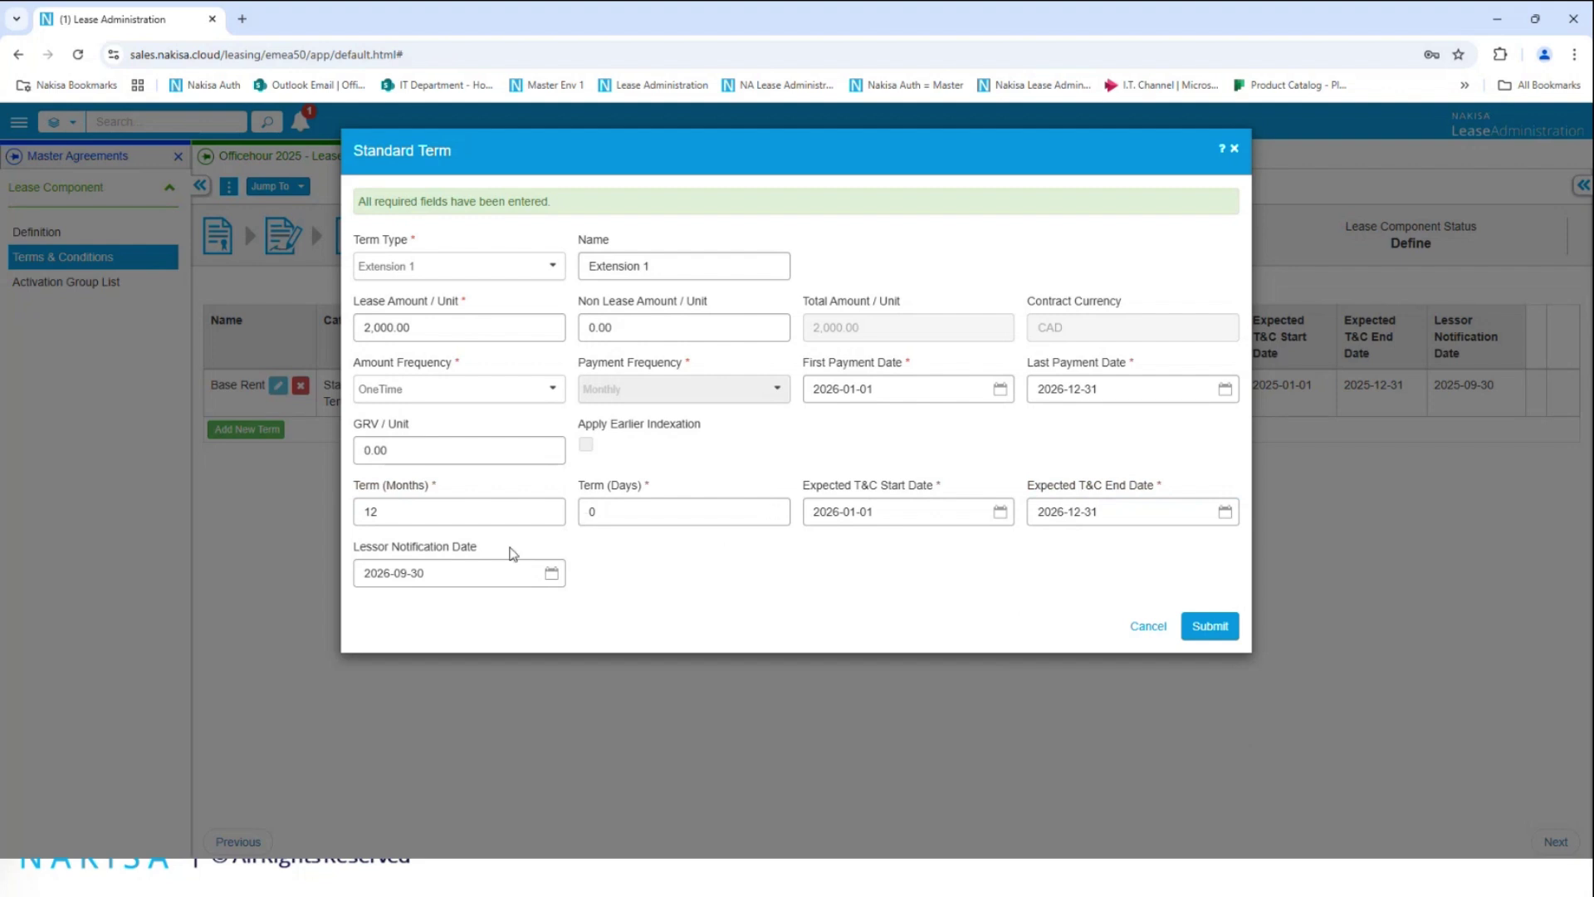
Set the extension term's GRV per unit to 10,000 and submit the term.
click(448, 447)
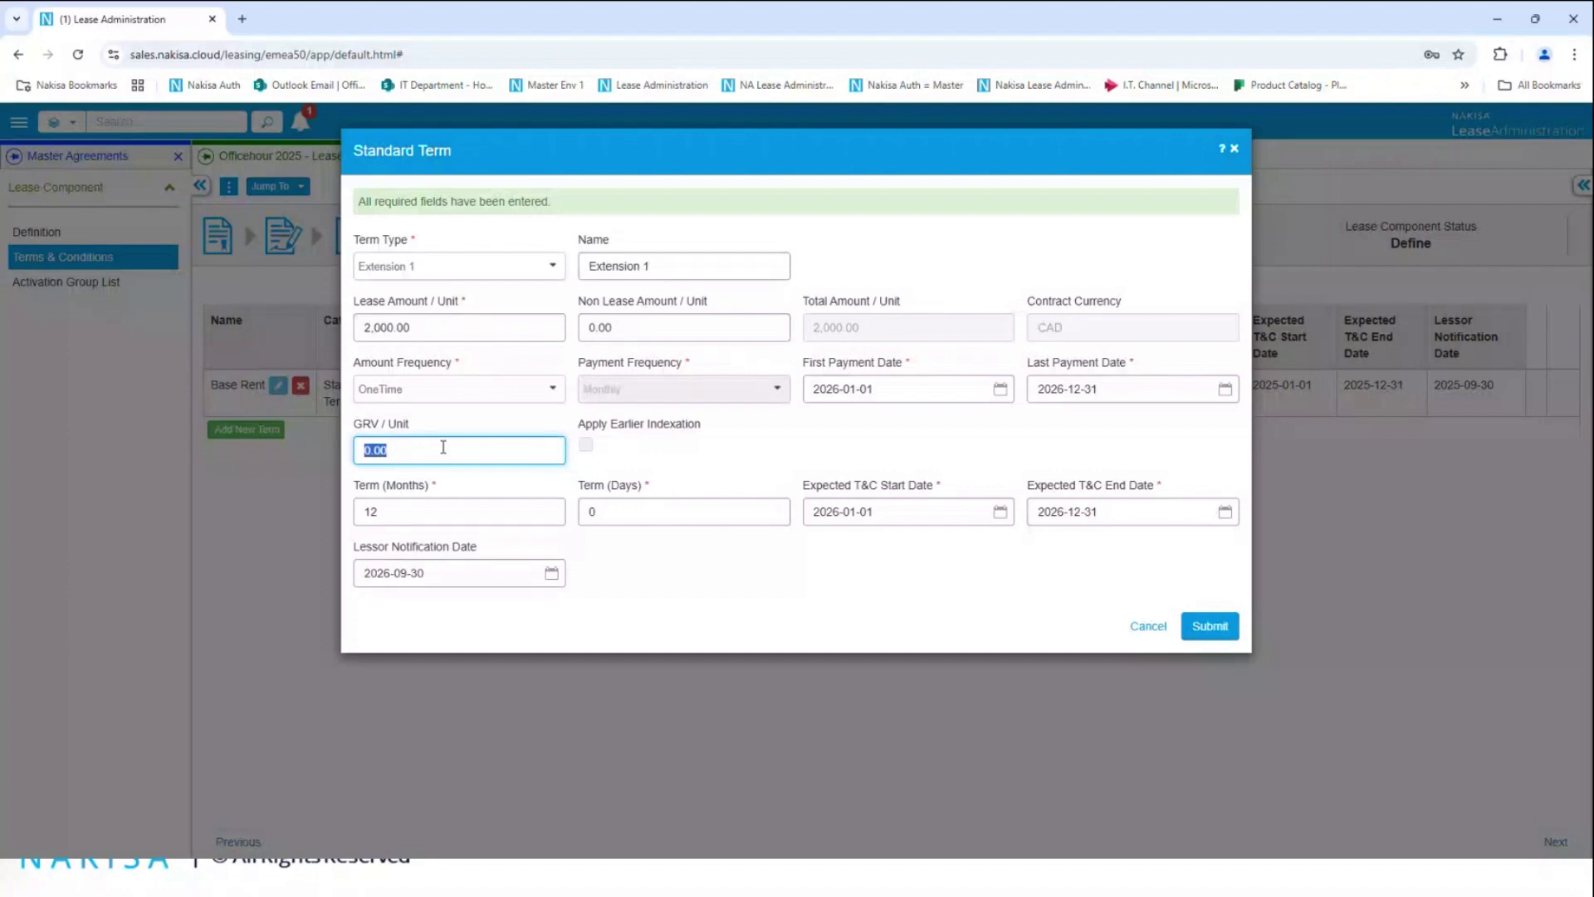
text(10000)
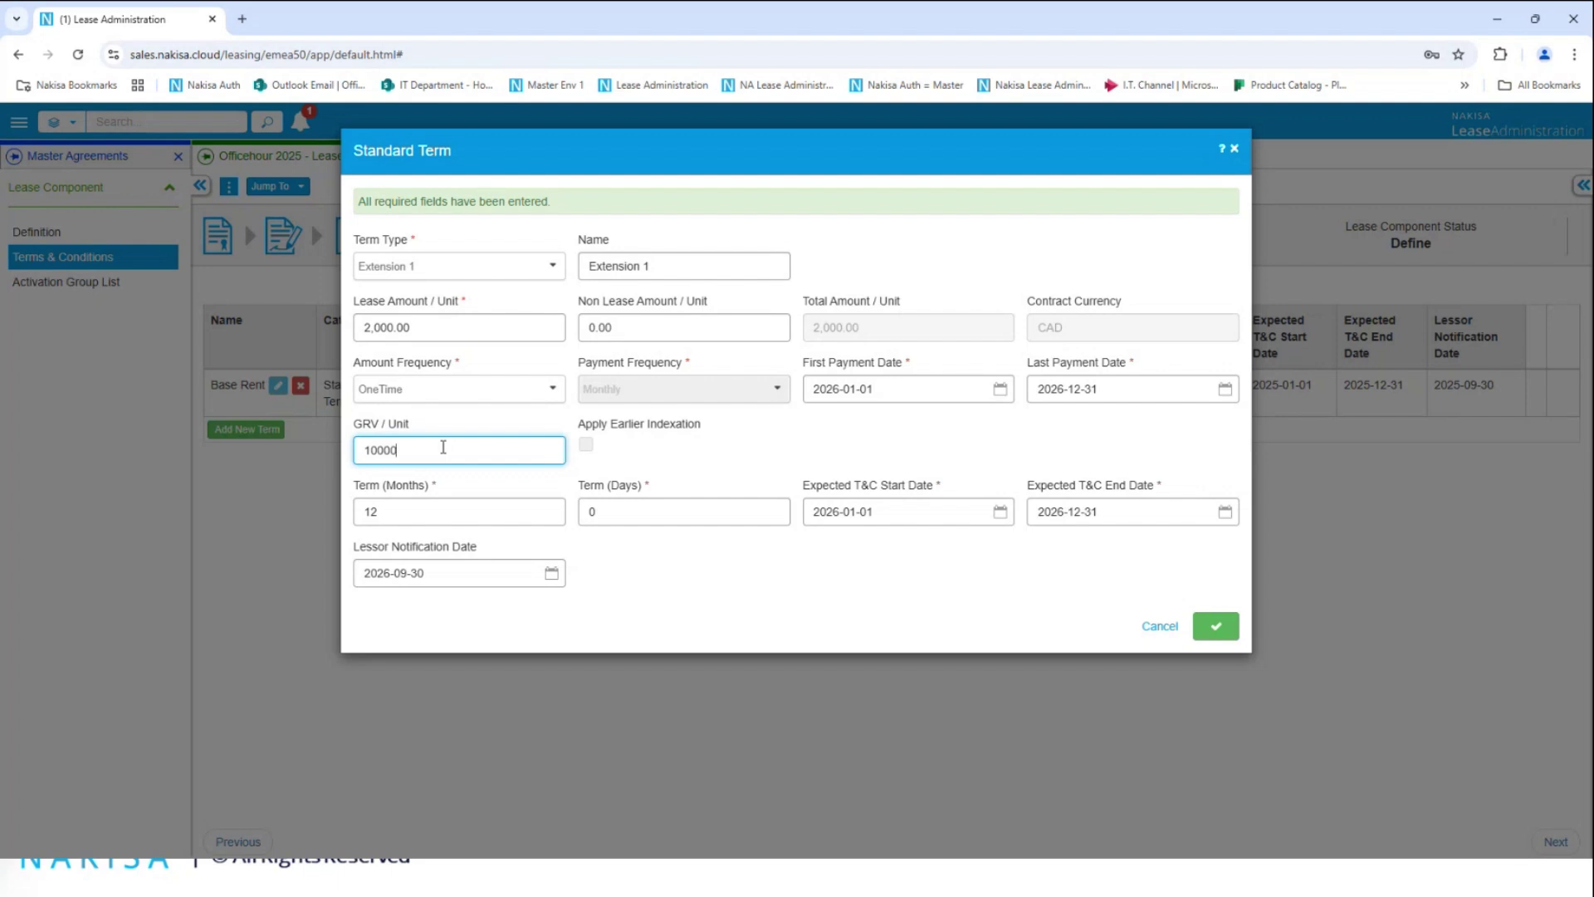
click(1218, 630)
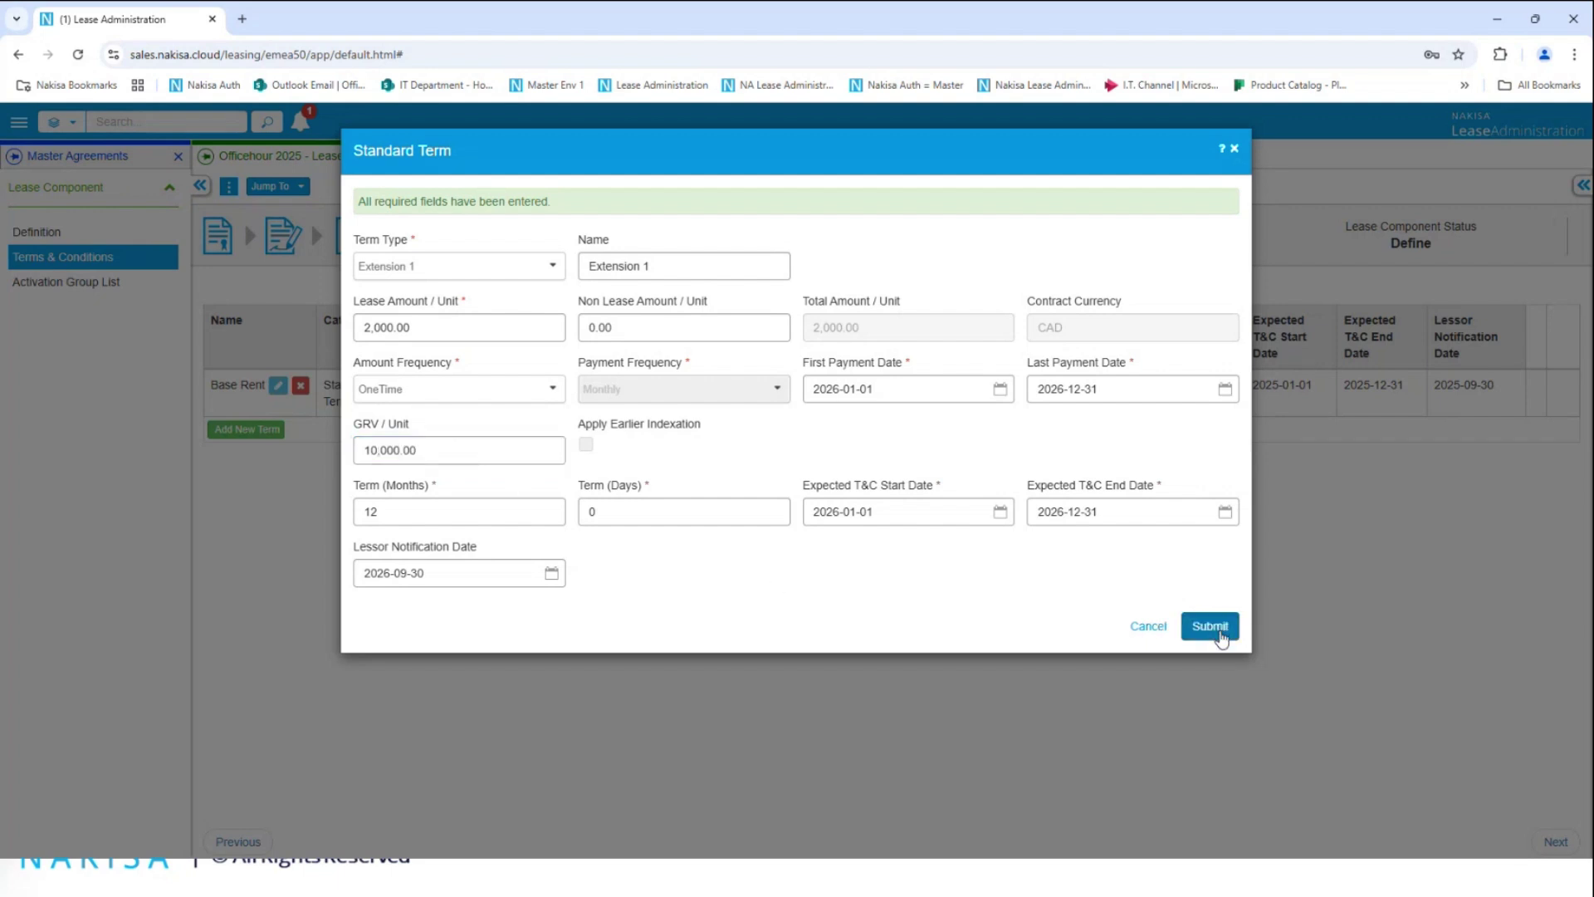
click(1214, 627)
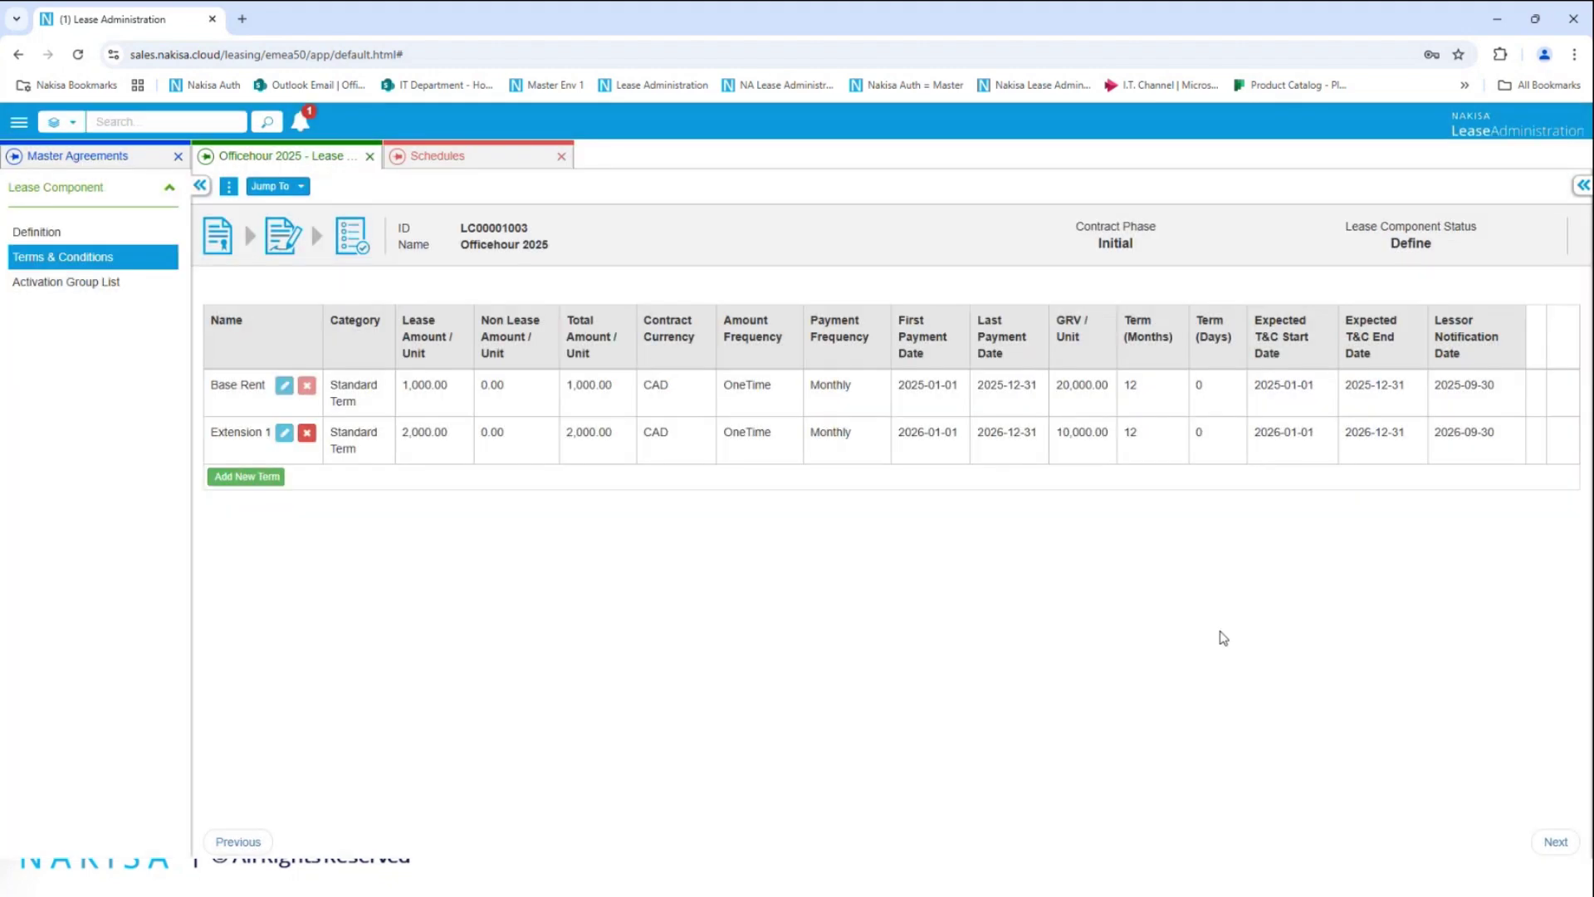
Review the GRV per unit in the details of the Base Rent and Extension 1 terms.
click(274, 186)
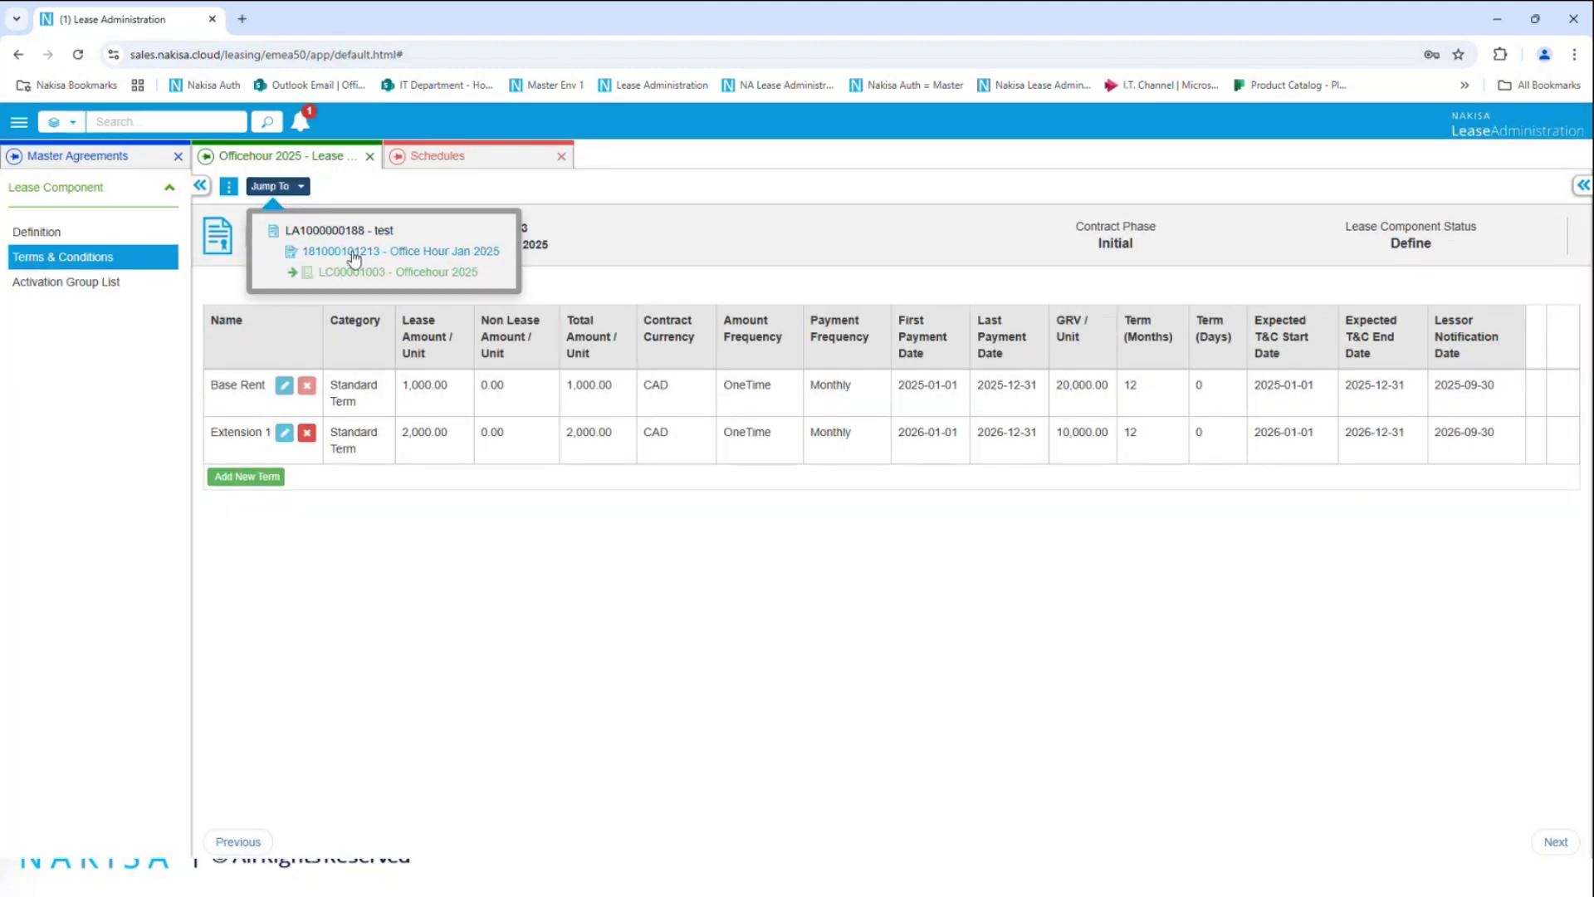
click(590, 407)
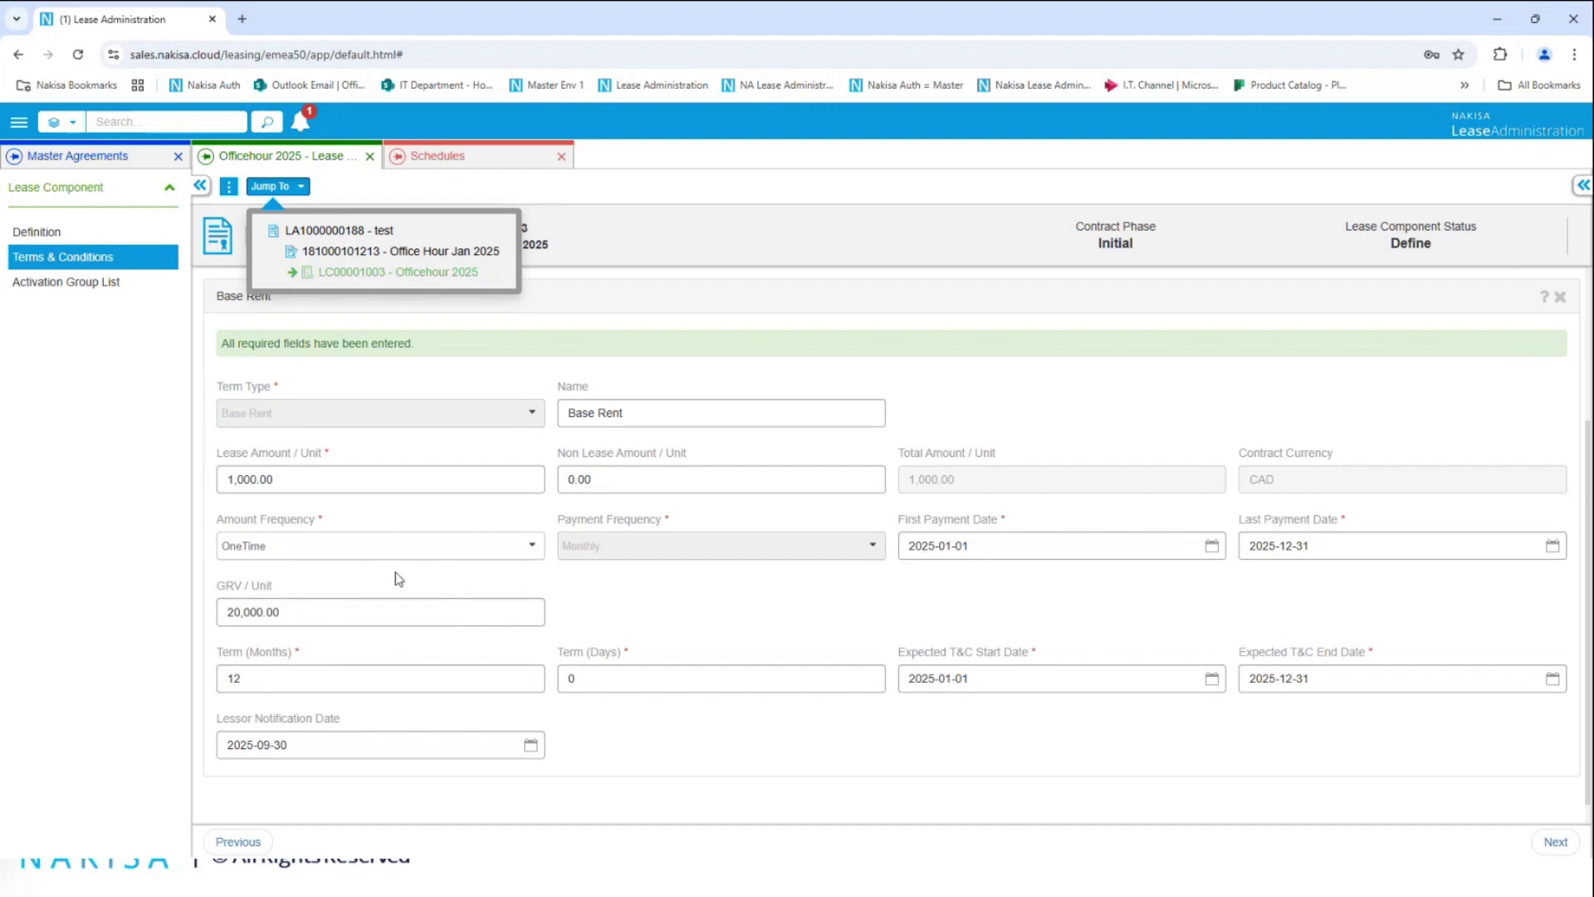
scroll(395, 579, up, 3)
click(490, 448)
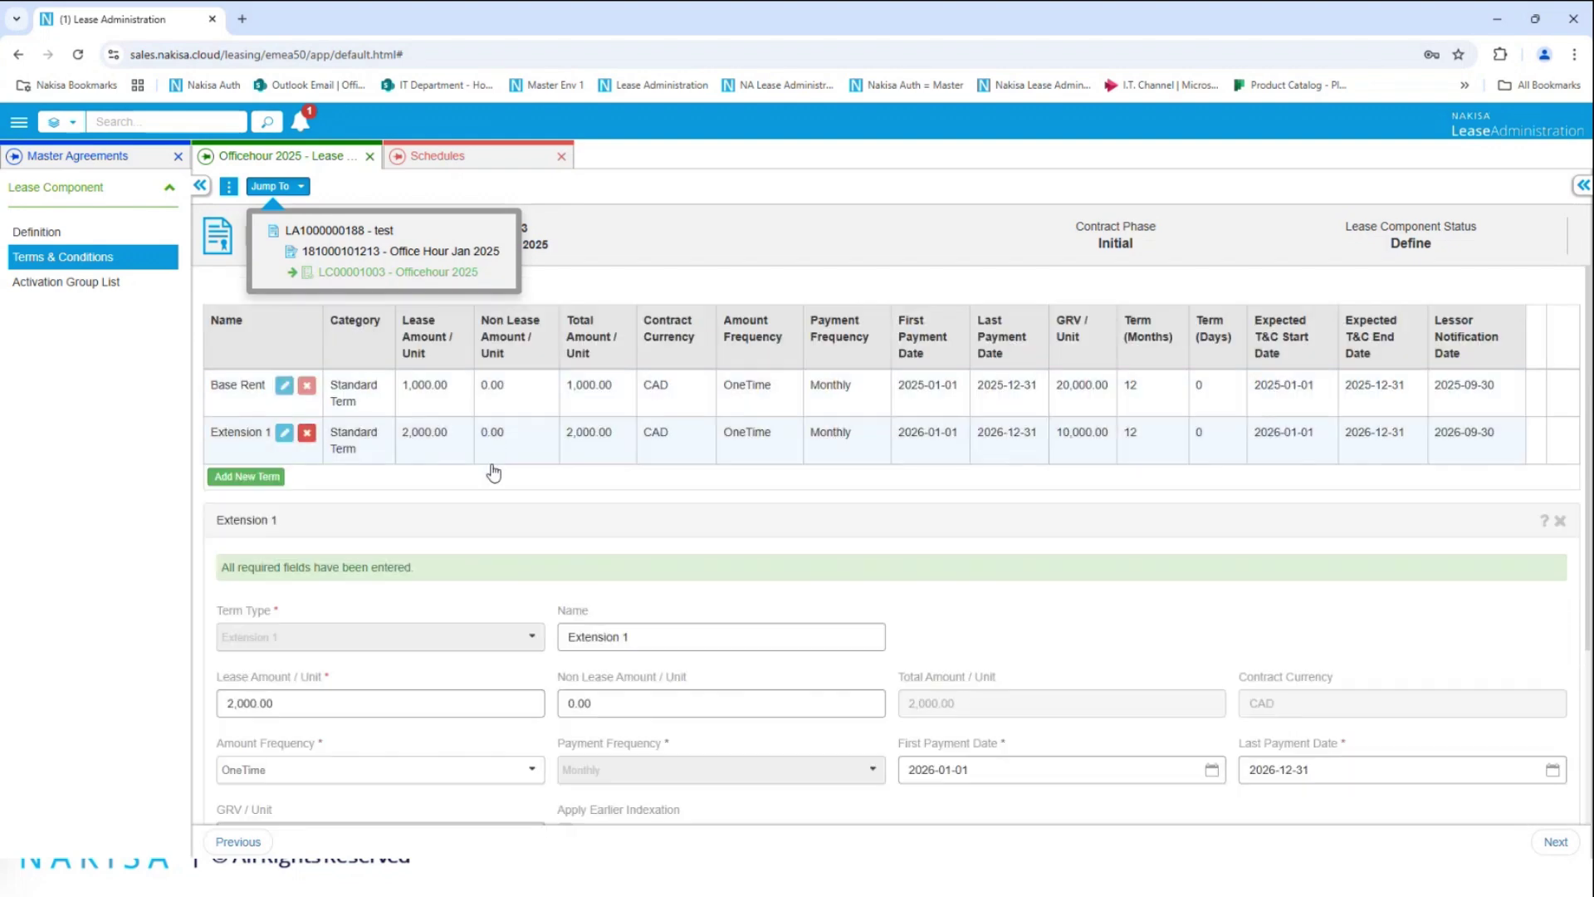
scroll(465, 565, down, 3)
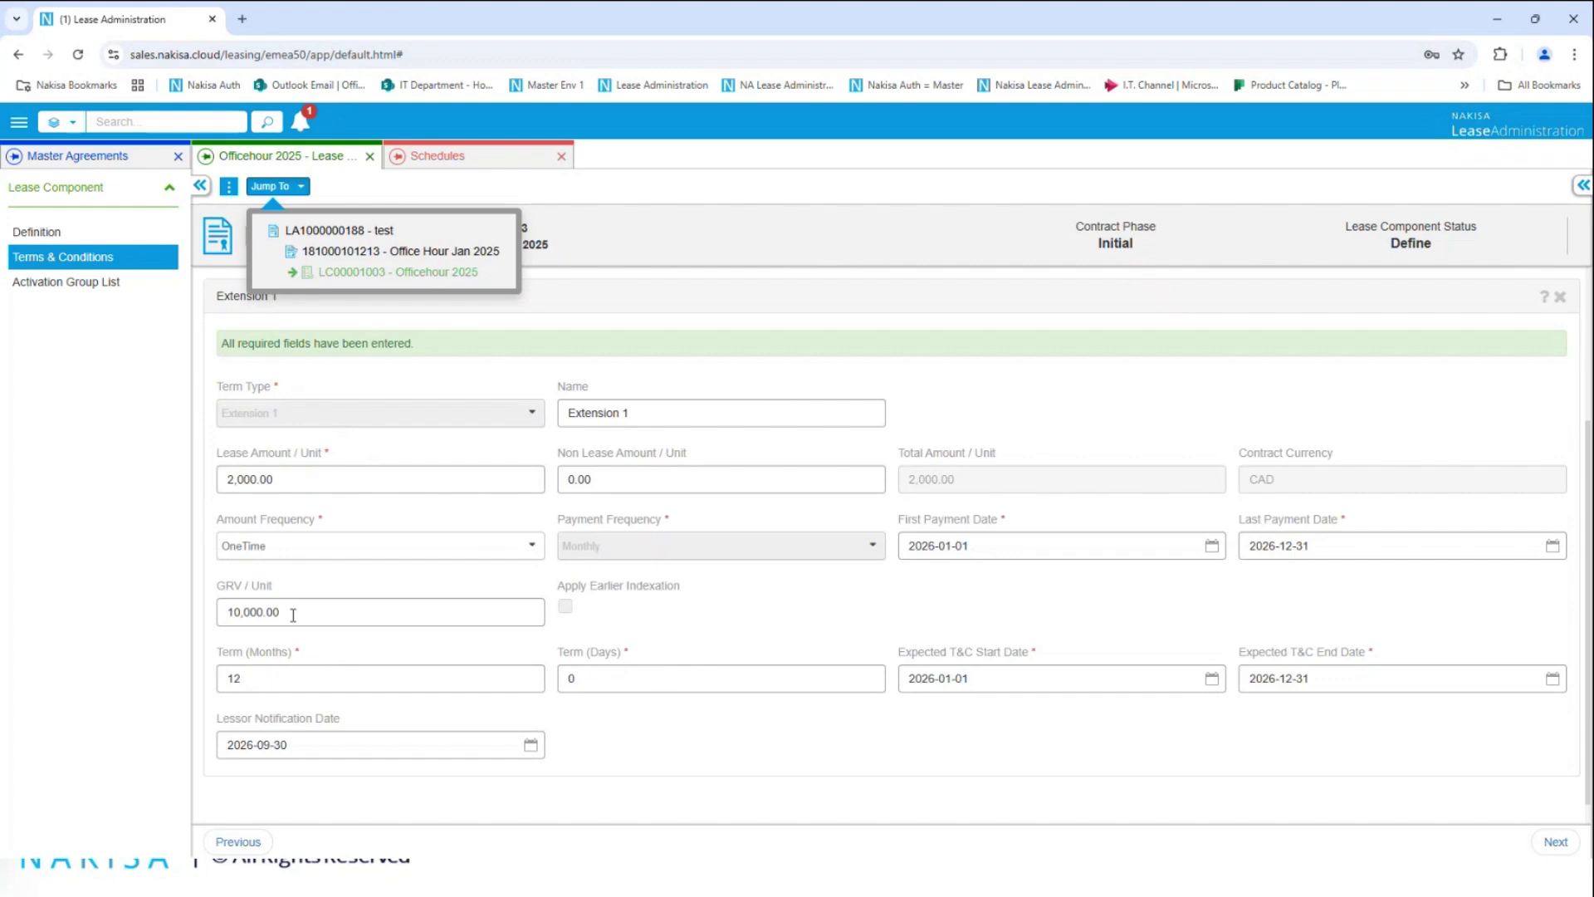
scroll(383, 267, up, 3)
Take the Office Hour Jan 2025 contract through approval and open its Officehour 2025 activation group.
click(403, 251)
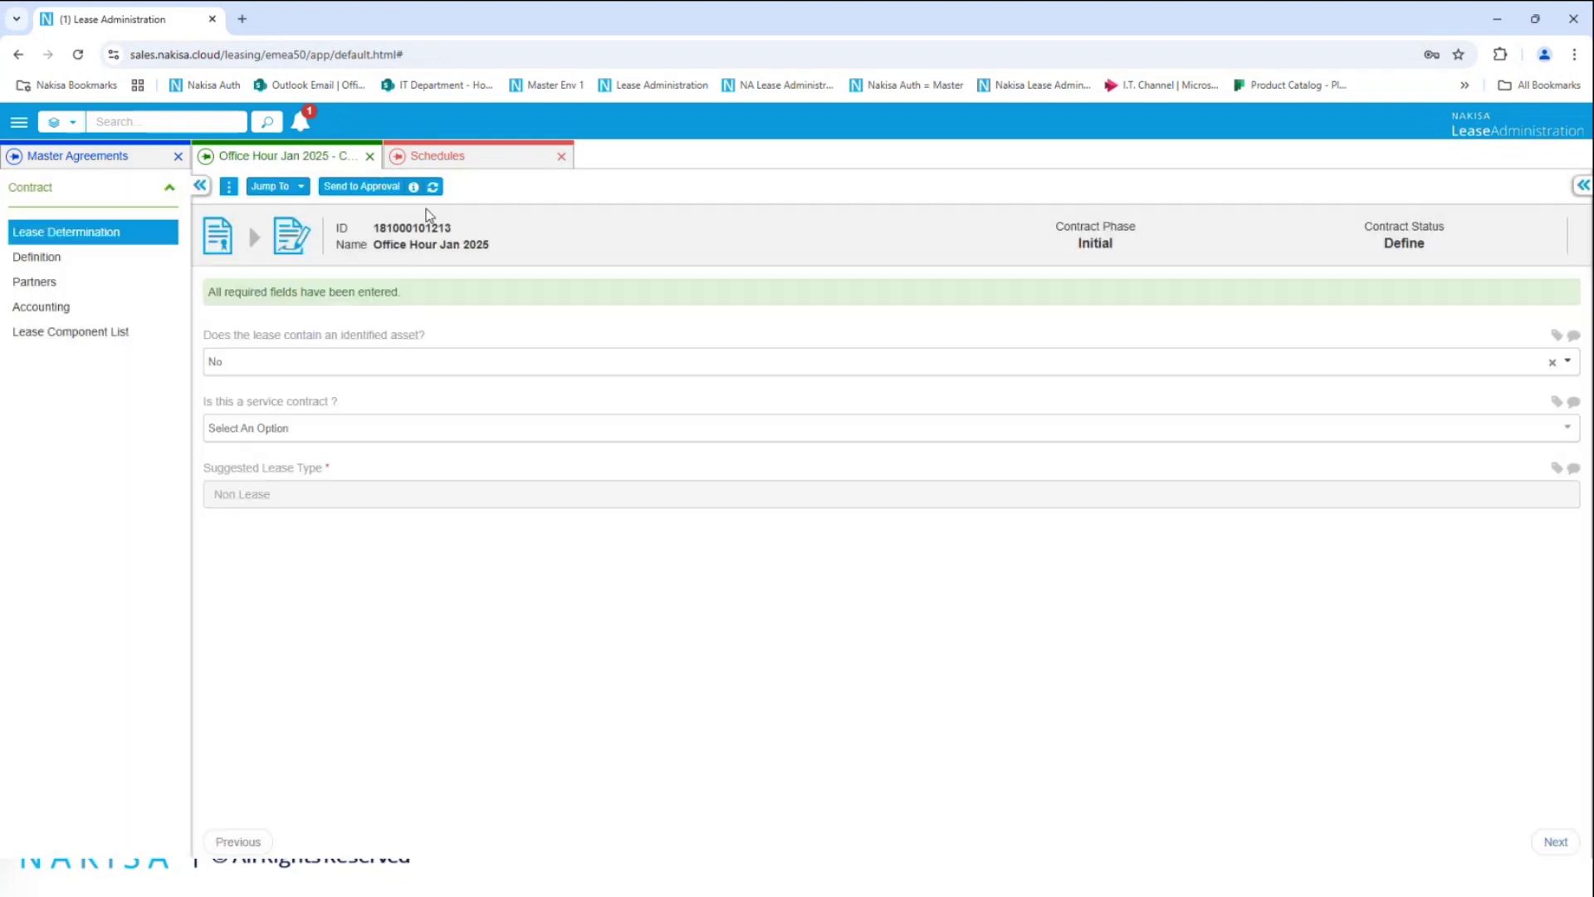
click(374, 186)
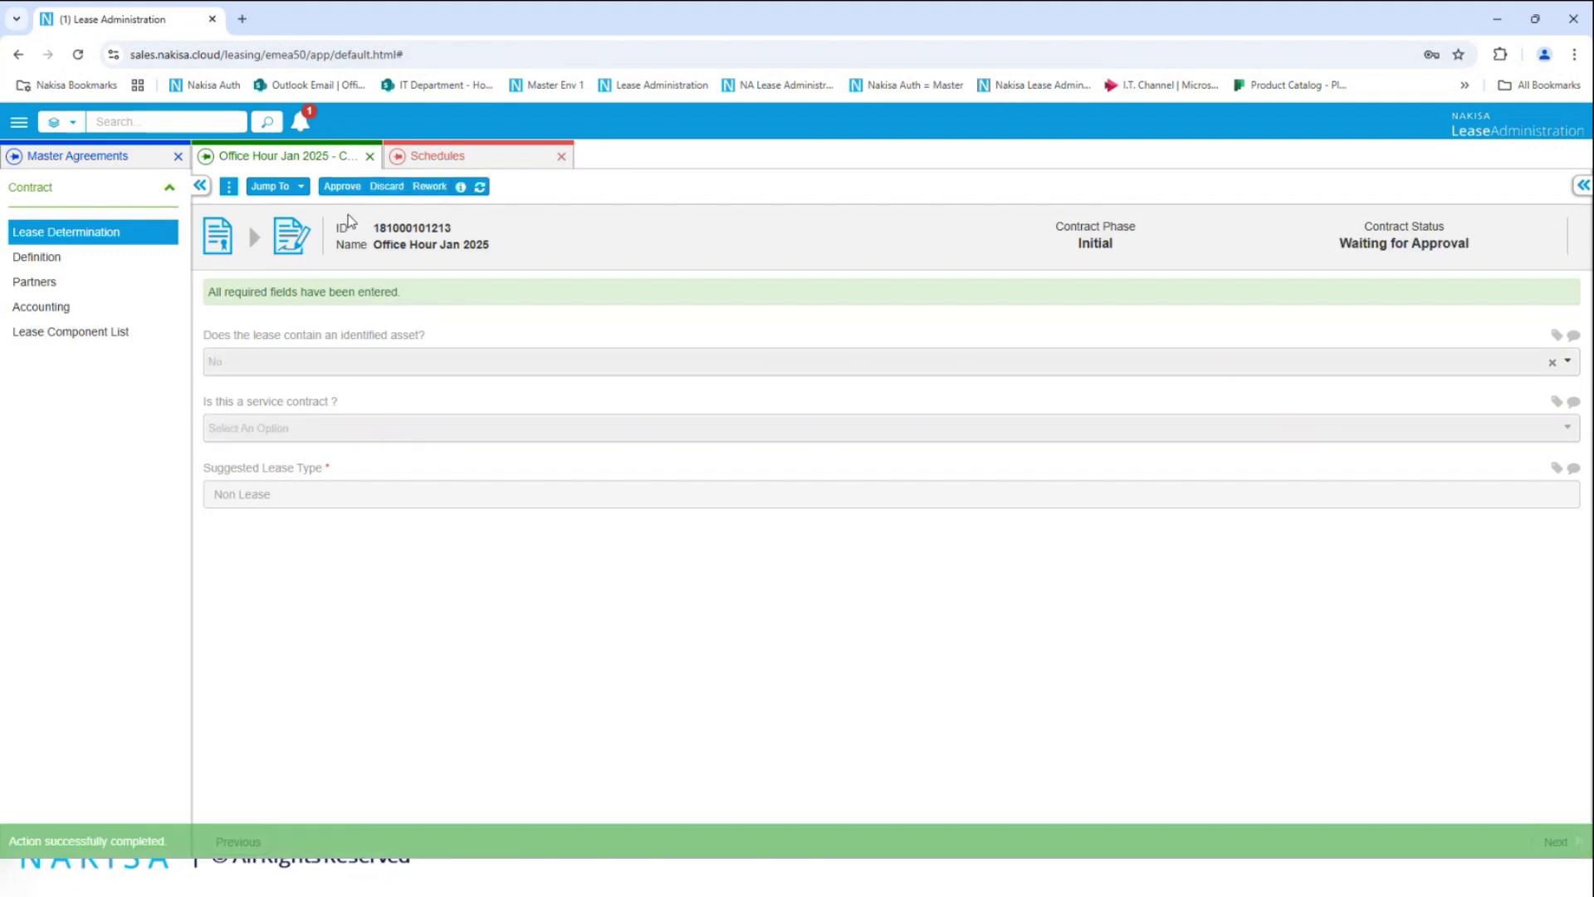
click(295, 188)
click(372, 294)
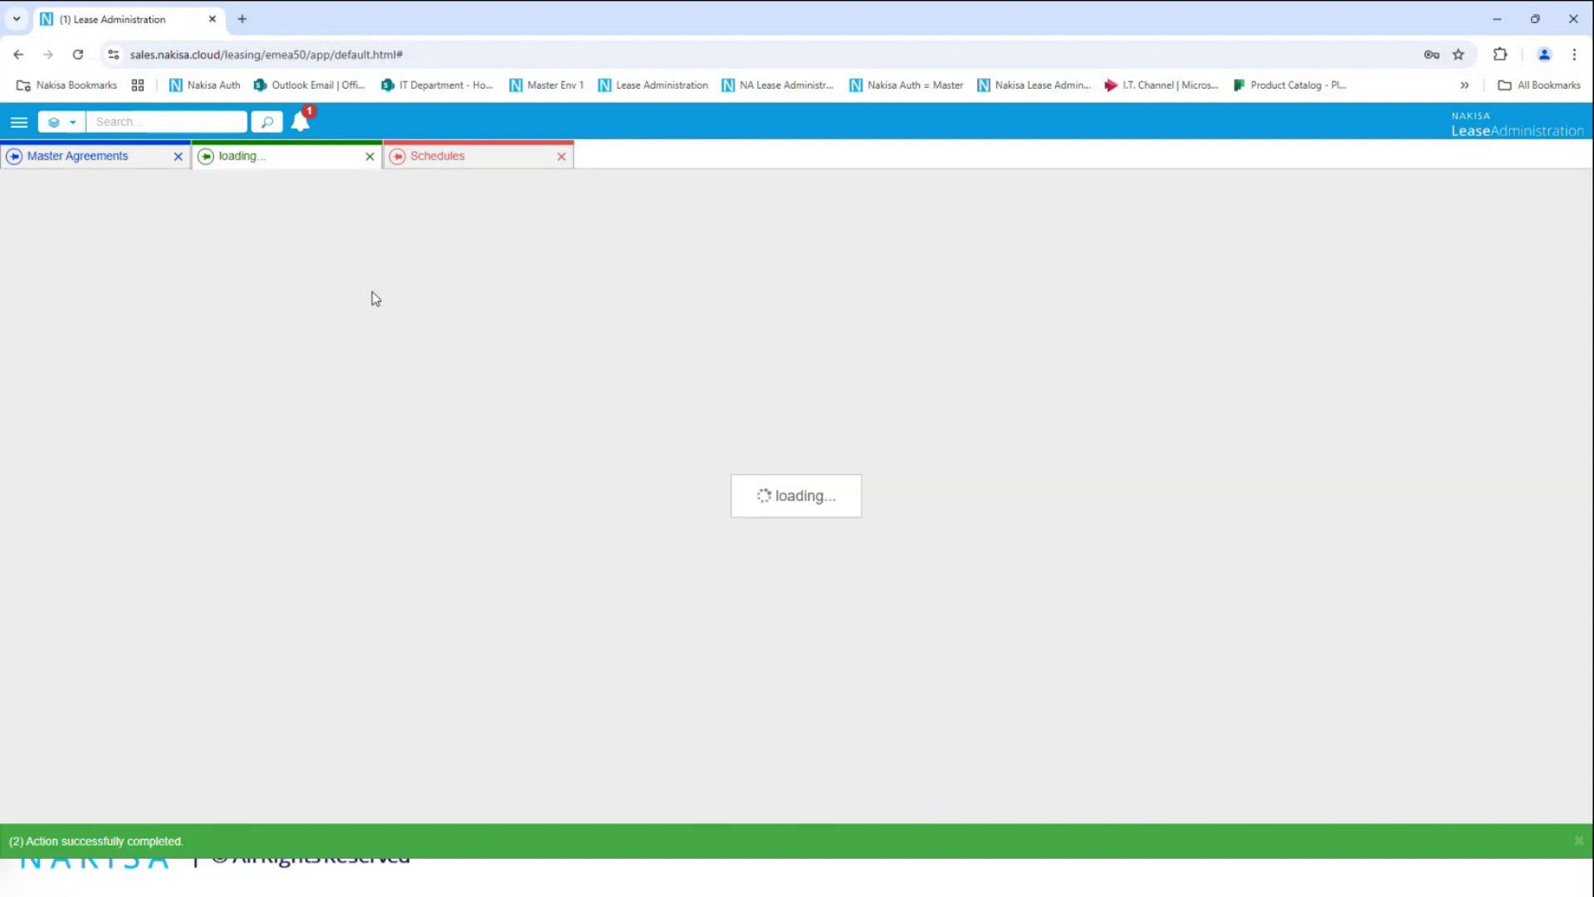
In the activation group's terms, set Extension 1's expected GRV payment per unit to 5,000 and mark the term as likely to exercise.
click(99, 283)
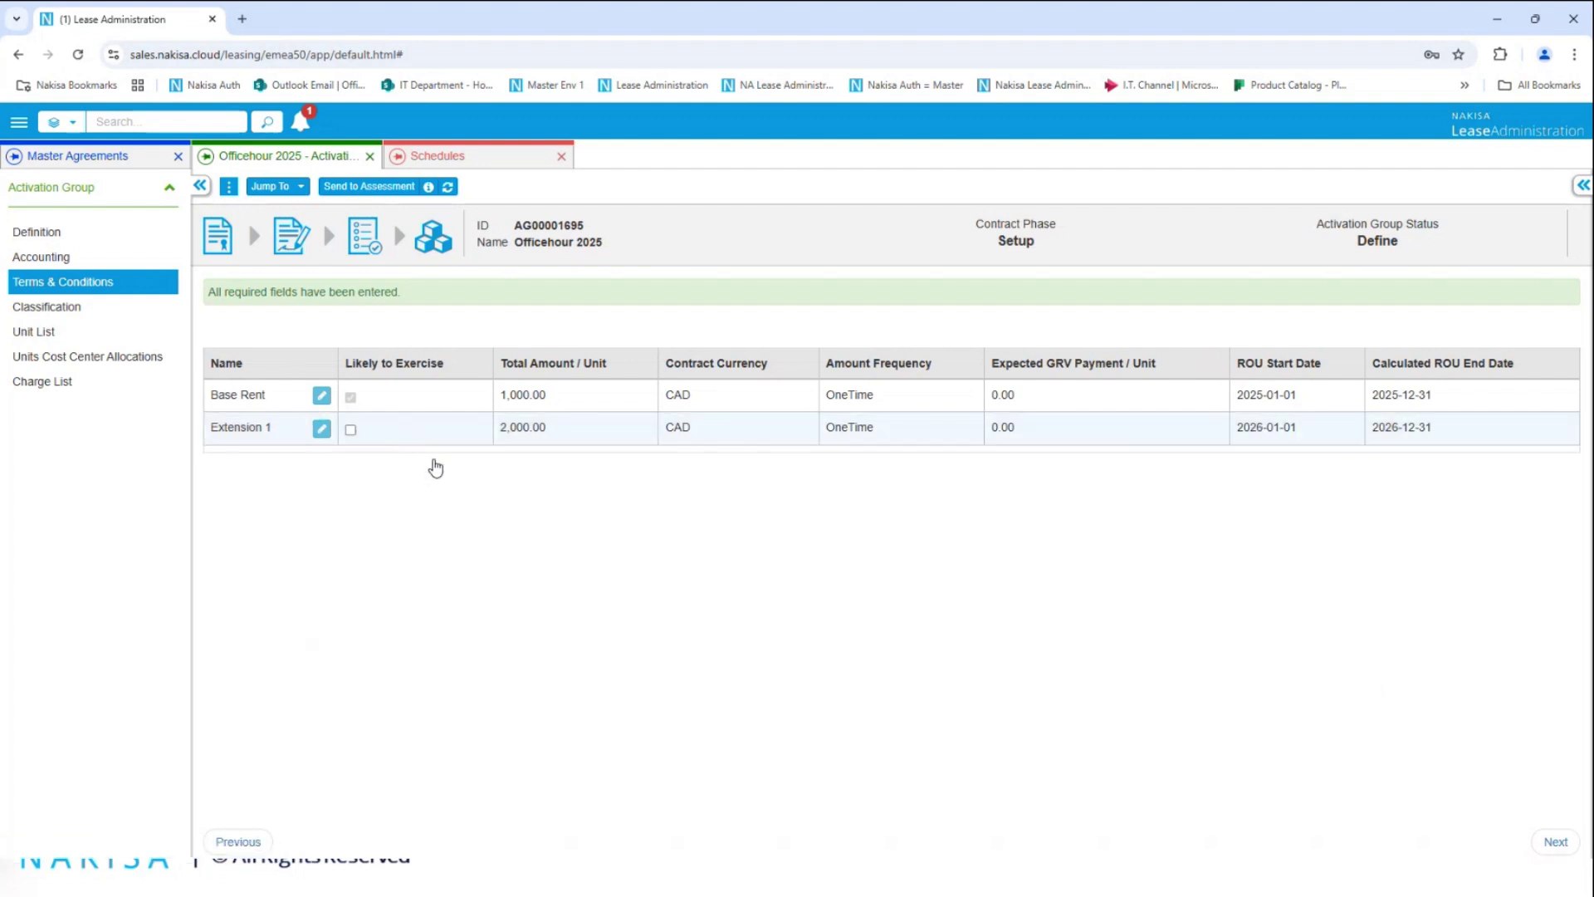
click(420, 430)
scroll(581, 581, down, 2)
click(605, 702)
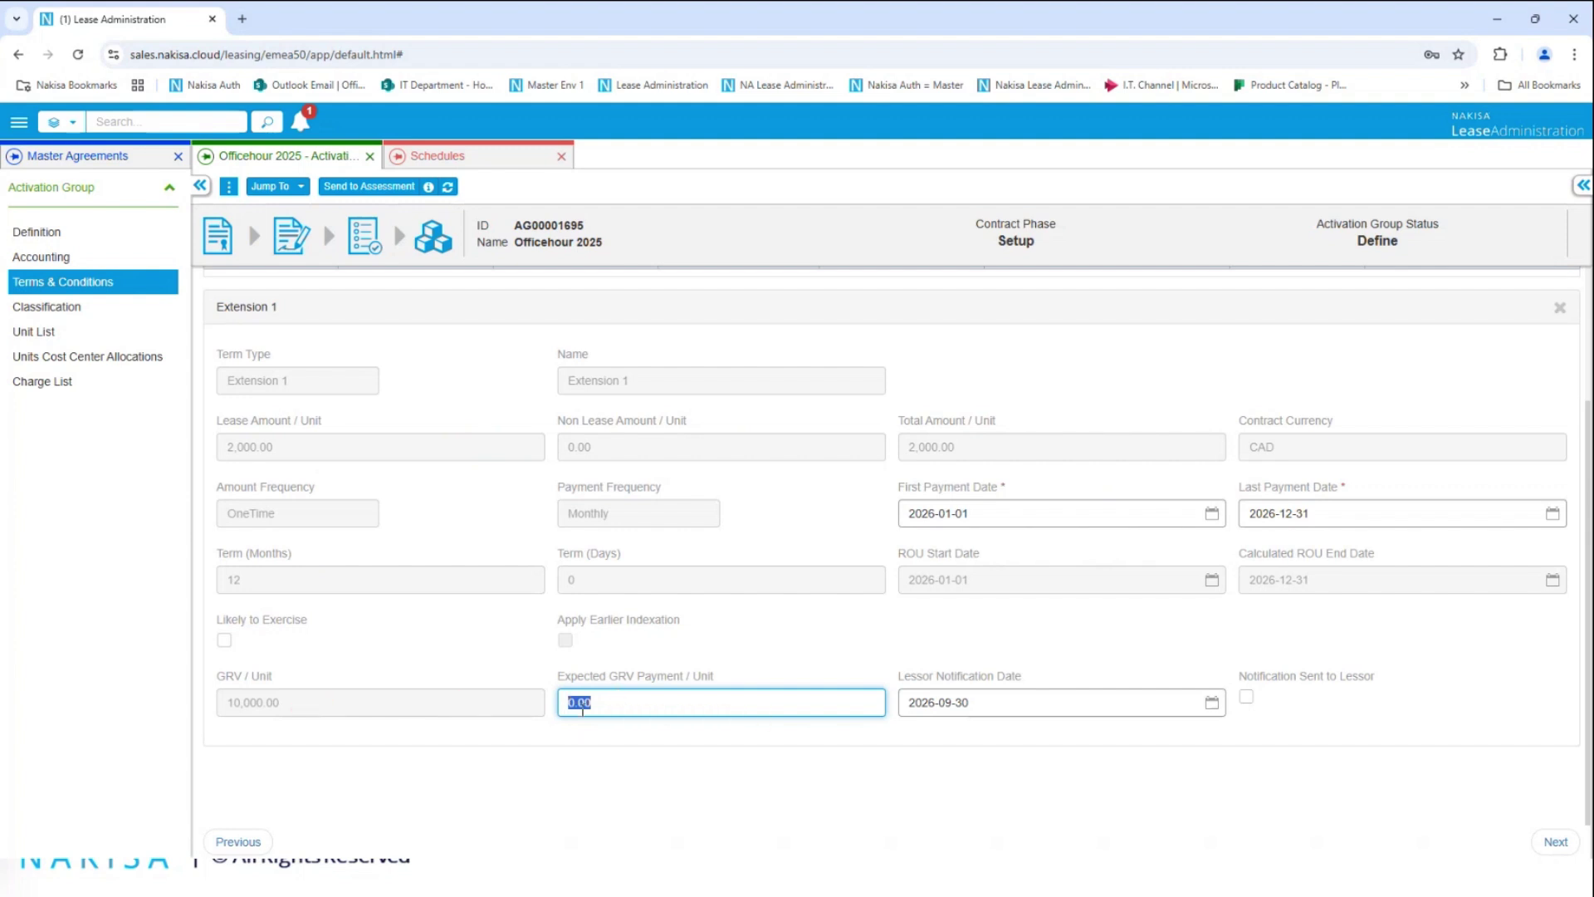
text(50)
click(492, 562)
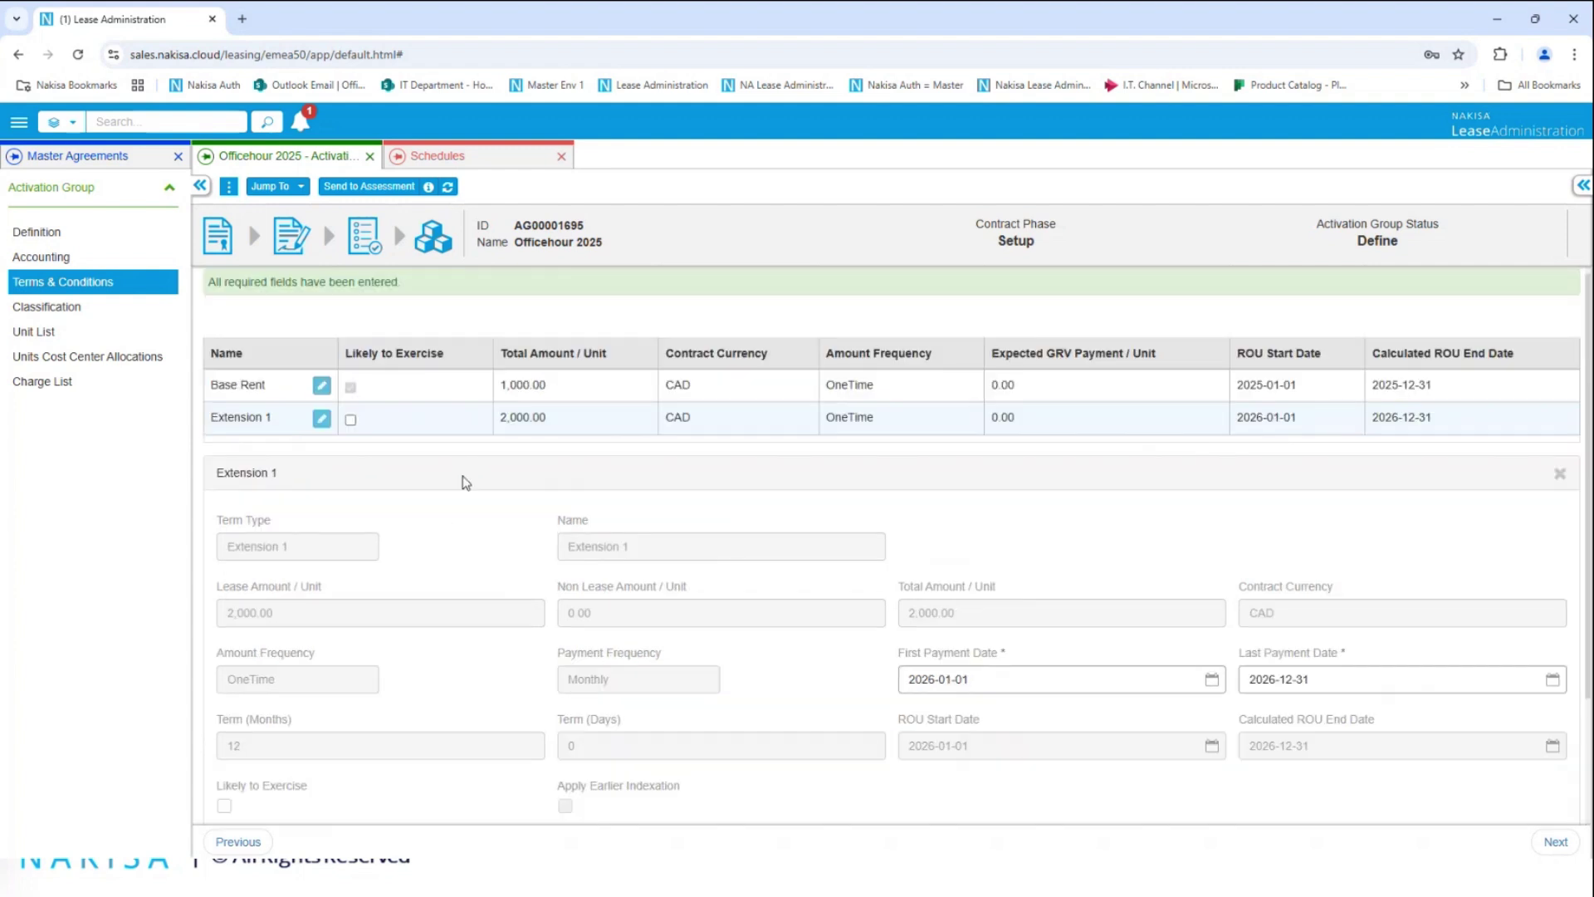
click(350, 421)
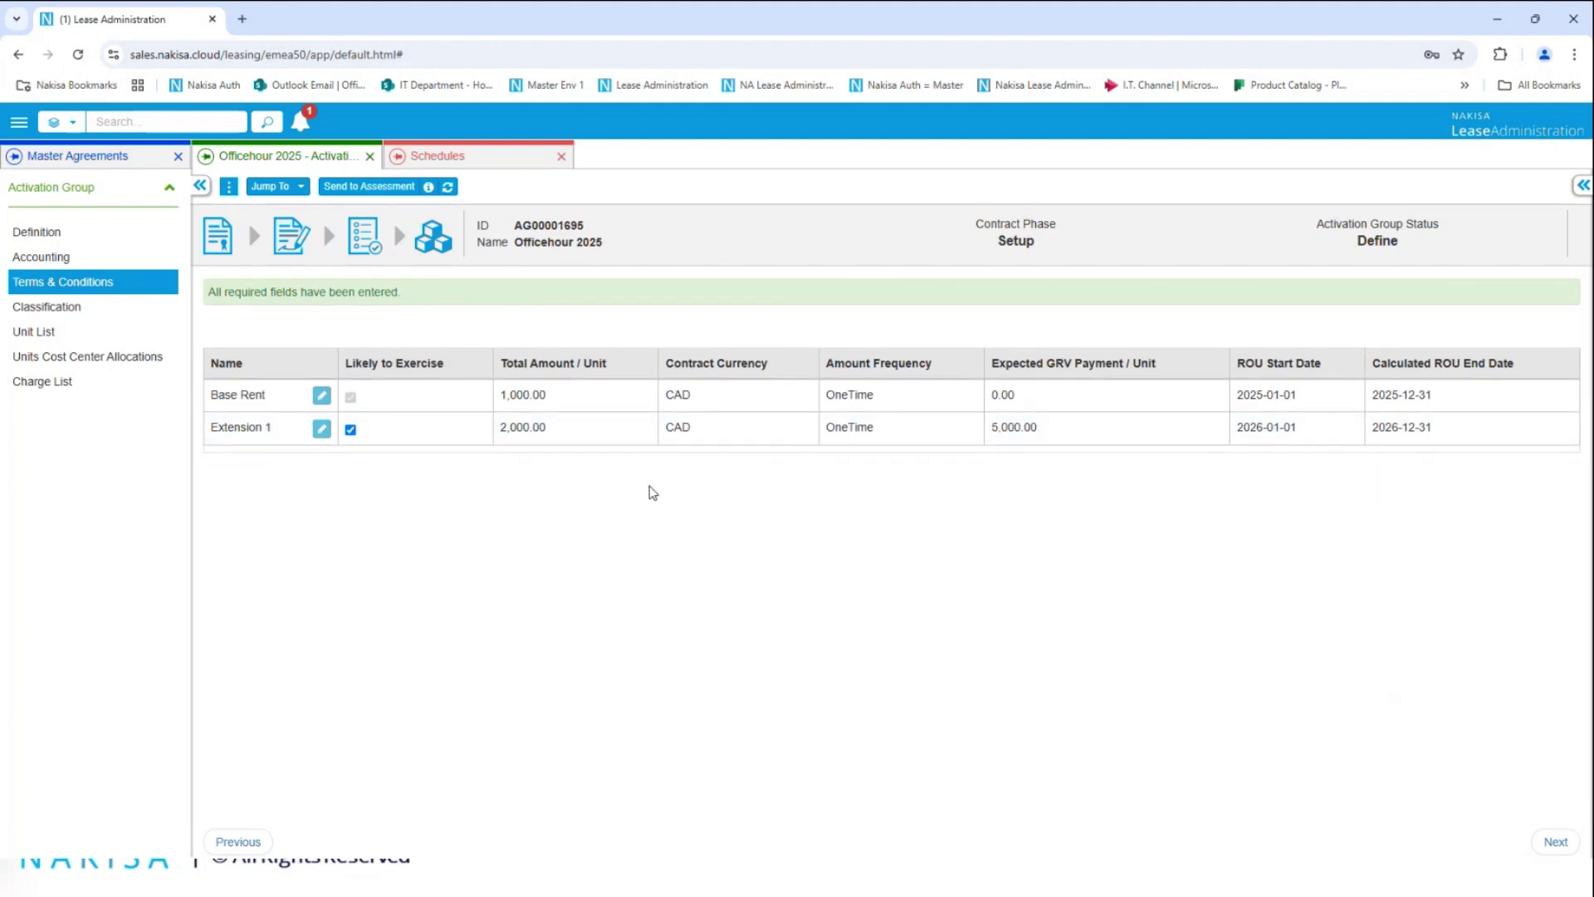
Set the Base Rent term's expected GRV payment per unit to 15,000 in the activation group.
click(853, 398)
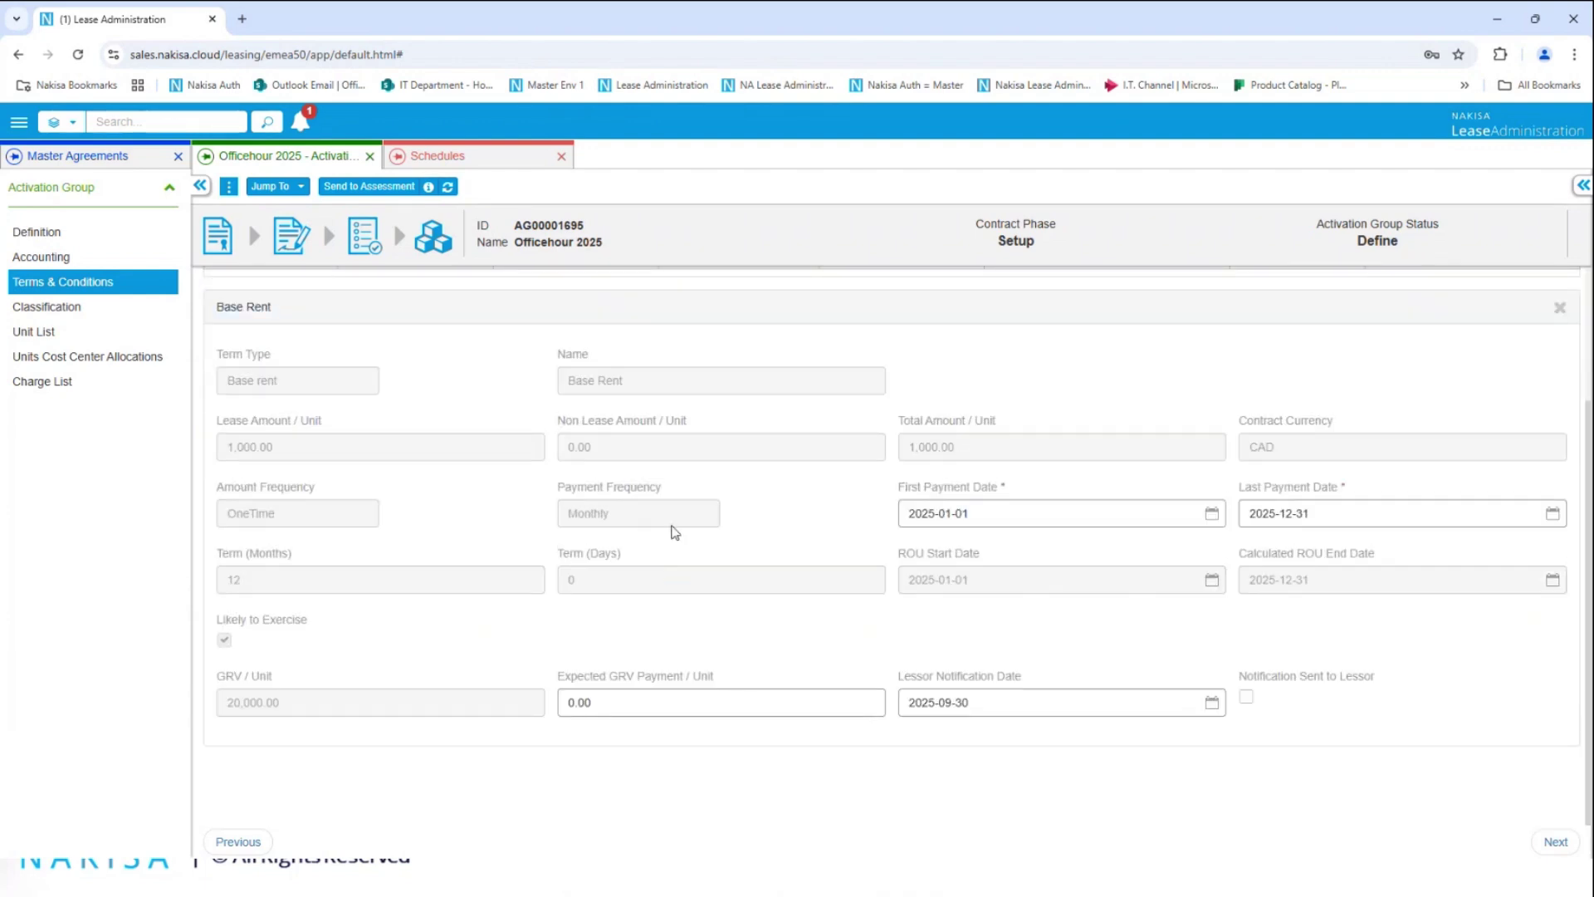
scroll(664, 548, up, 2)
scroll(722, 598, down, 2)
click(639, 702)
text(15)
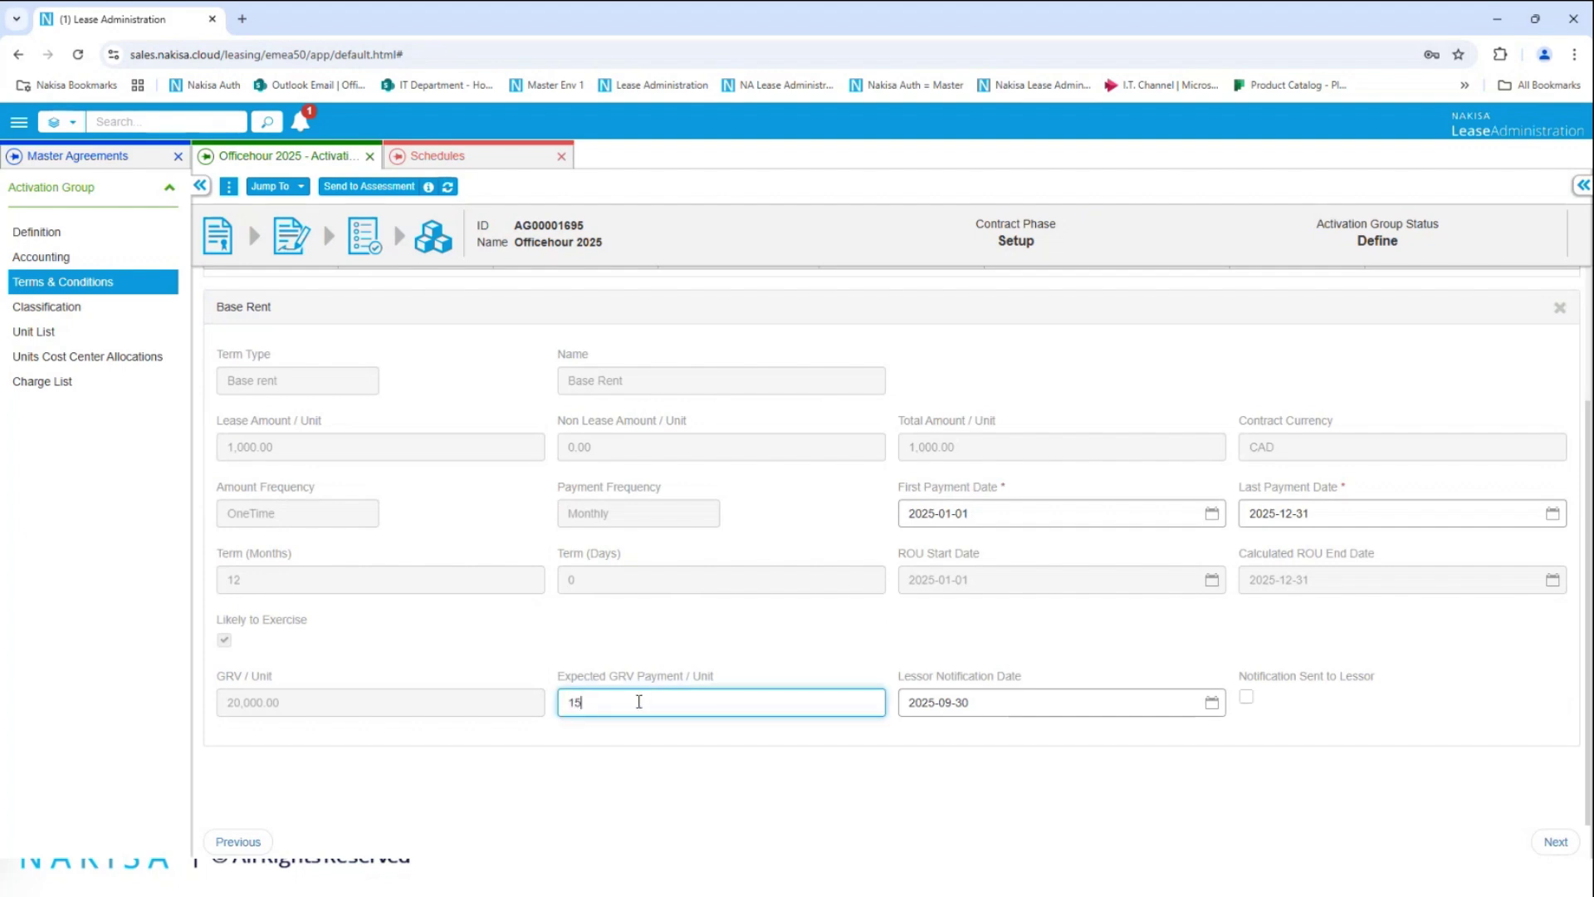
text(,000)
click(640, 762)
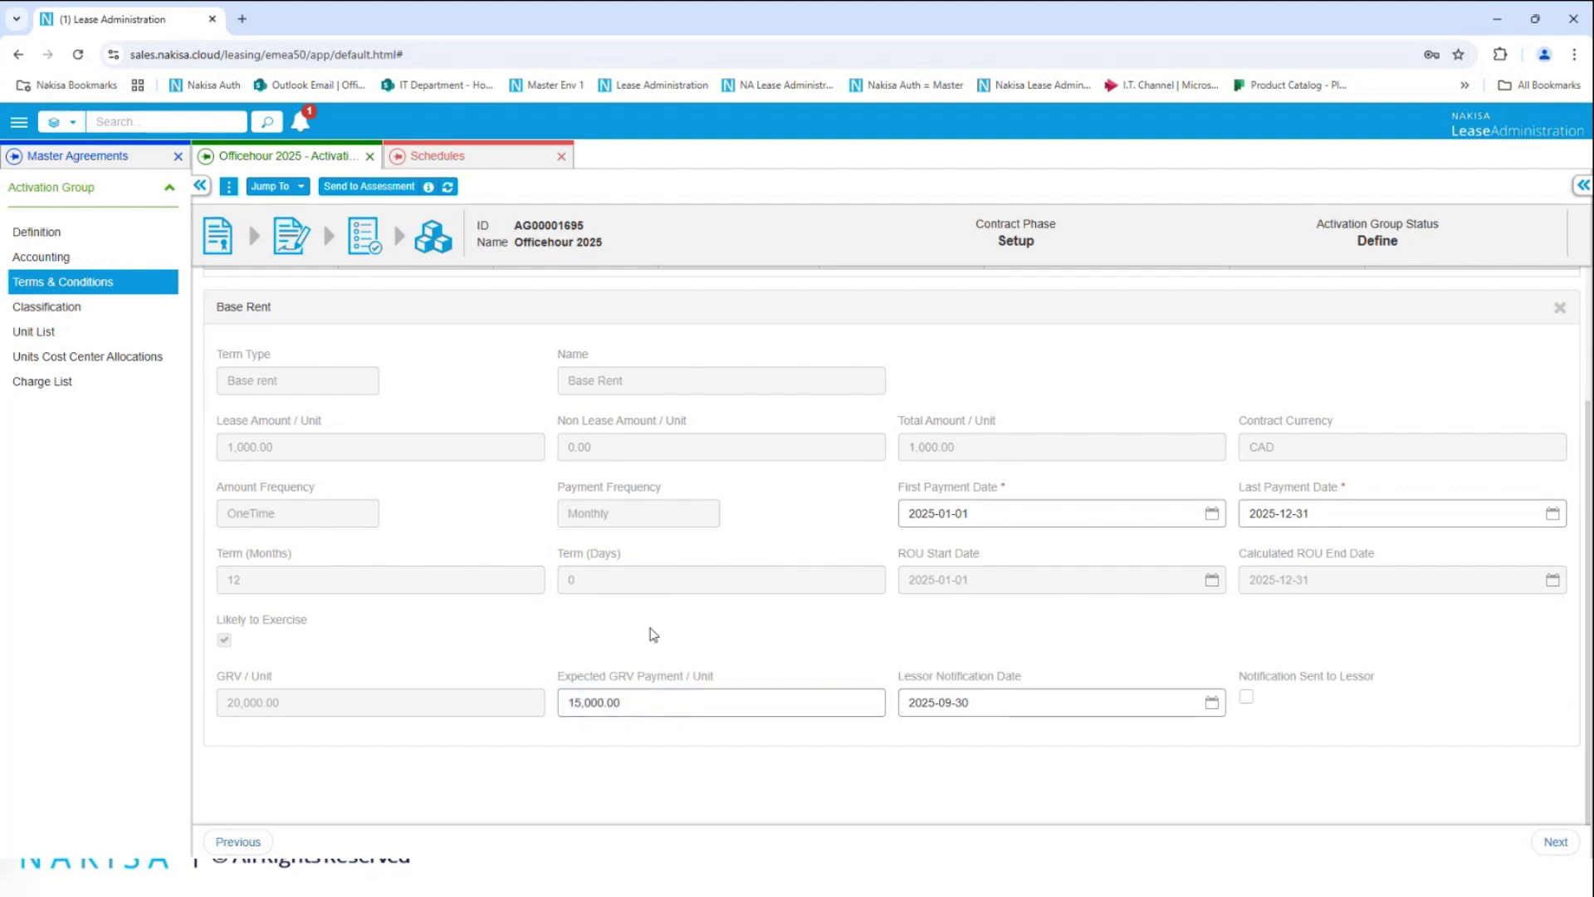
Review the activation group's Extension 1 details, including its GRV and expected GRV payment per unit.
scroll(651, 634, up, 2)
click(544, 440)
scroll(552, 365, down, 2)
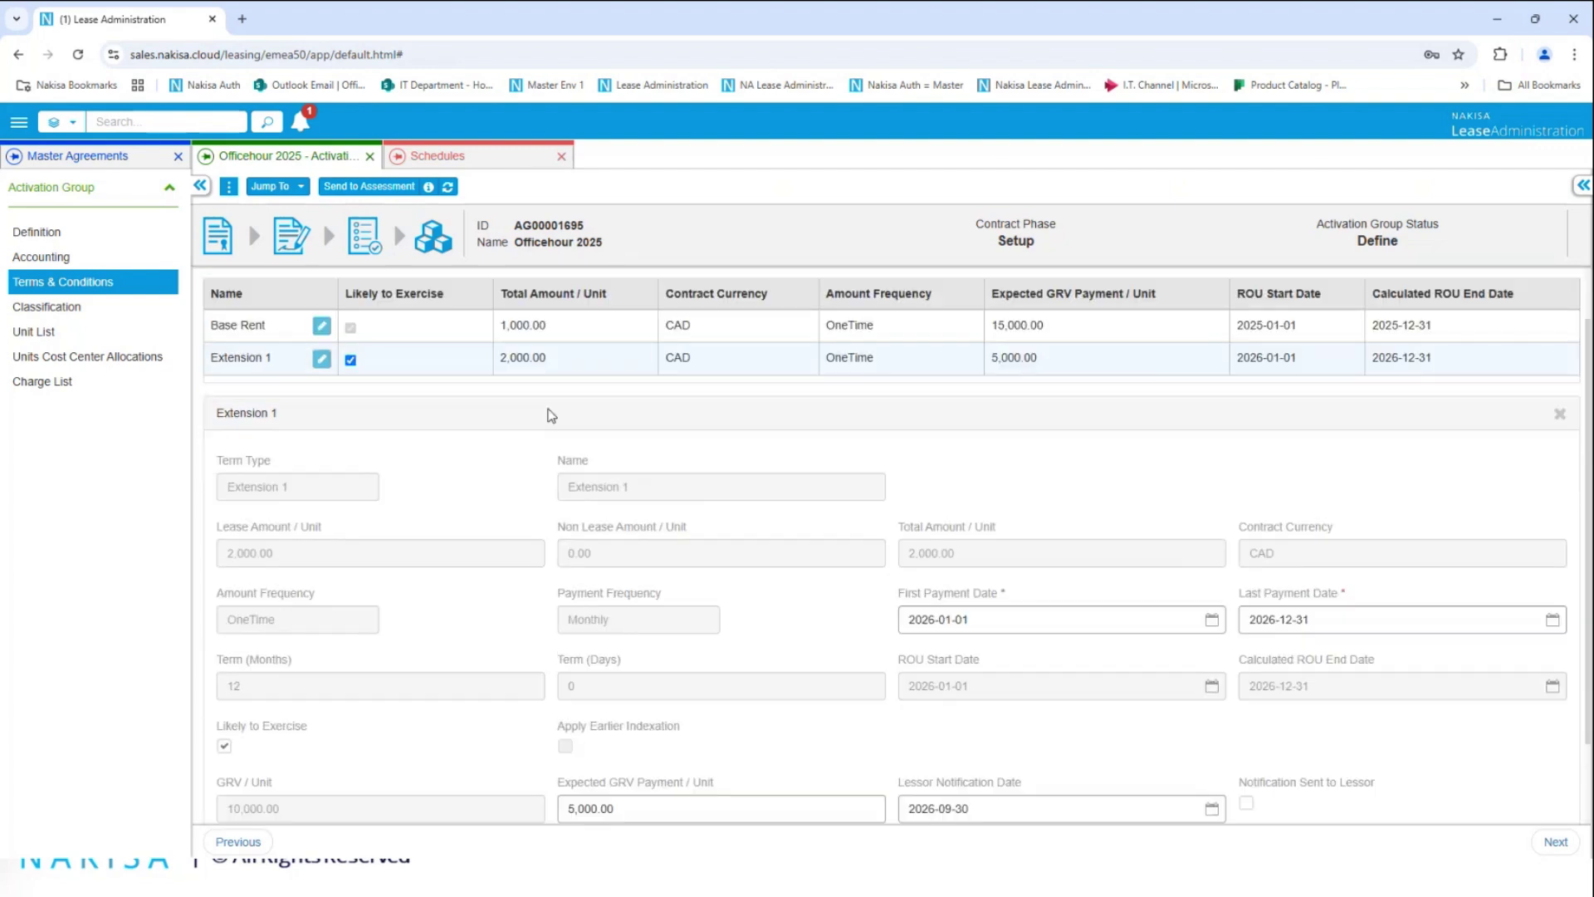
scroll(556, 369, up, 2)
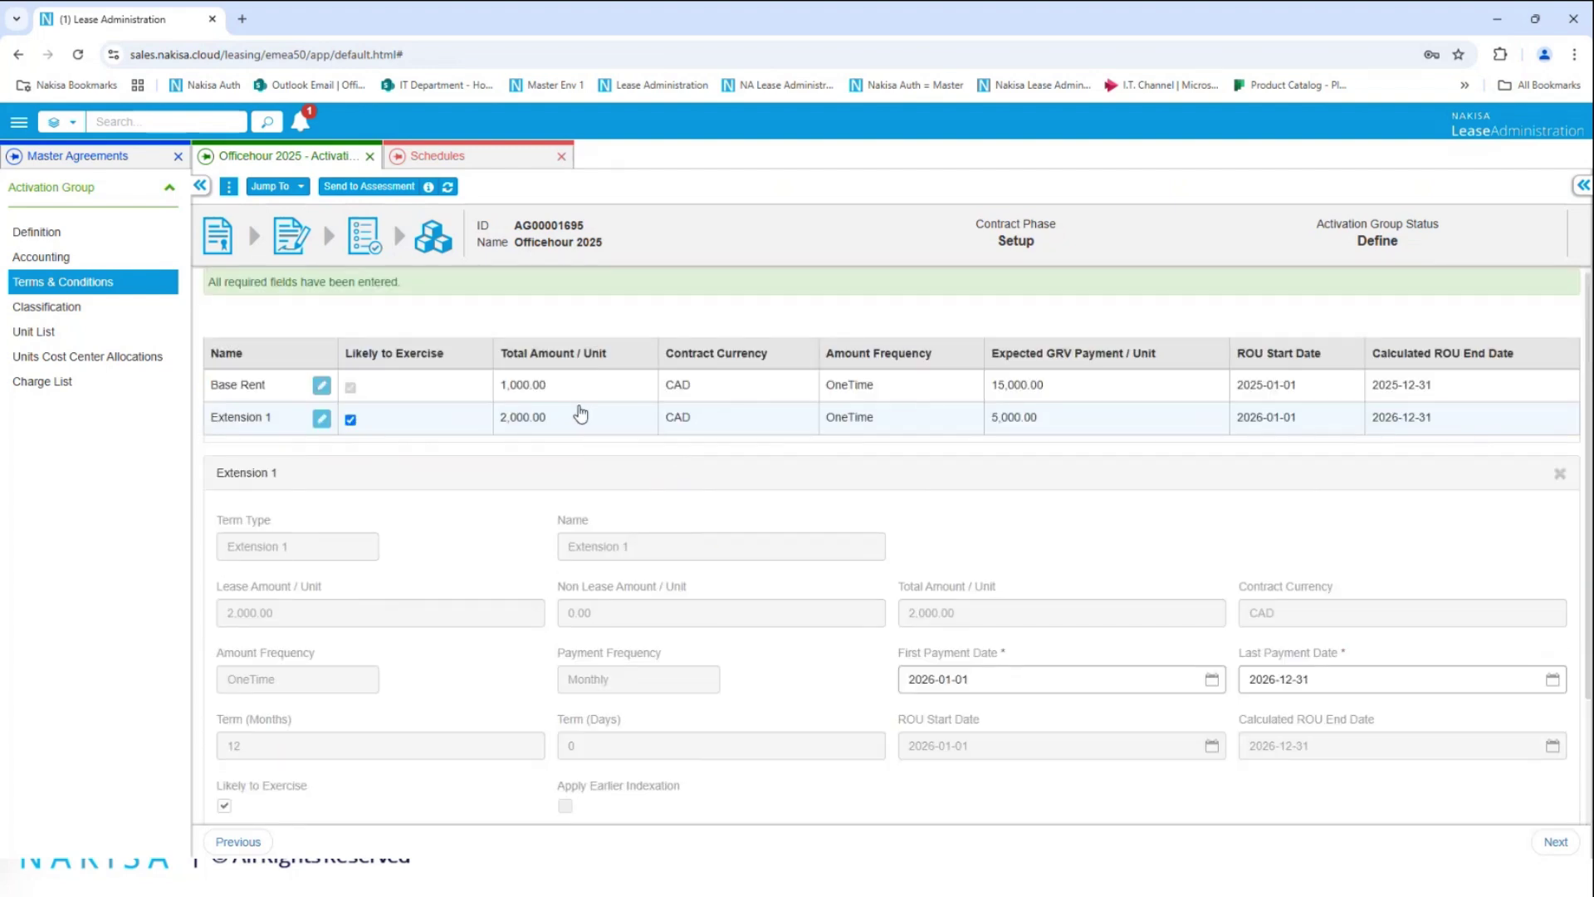
click(541, 417)
scroll(558, 438, down, 2)
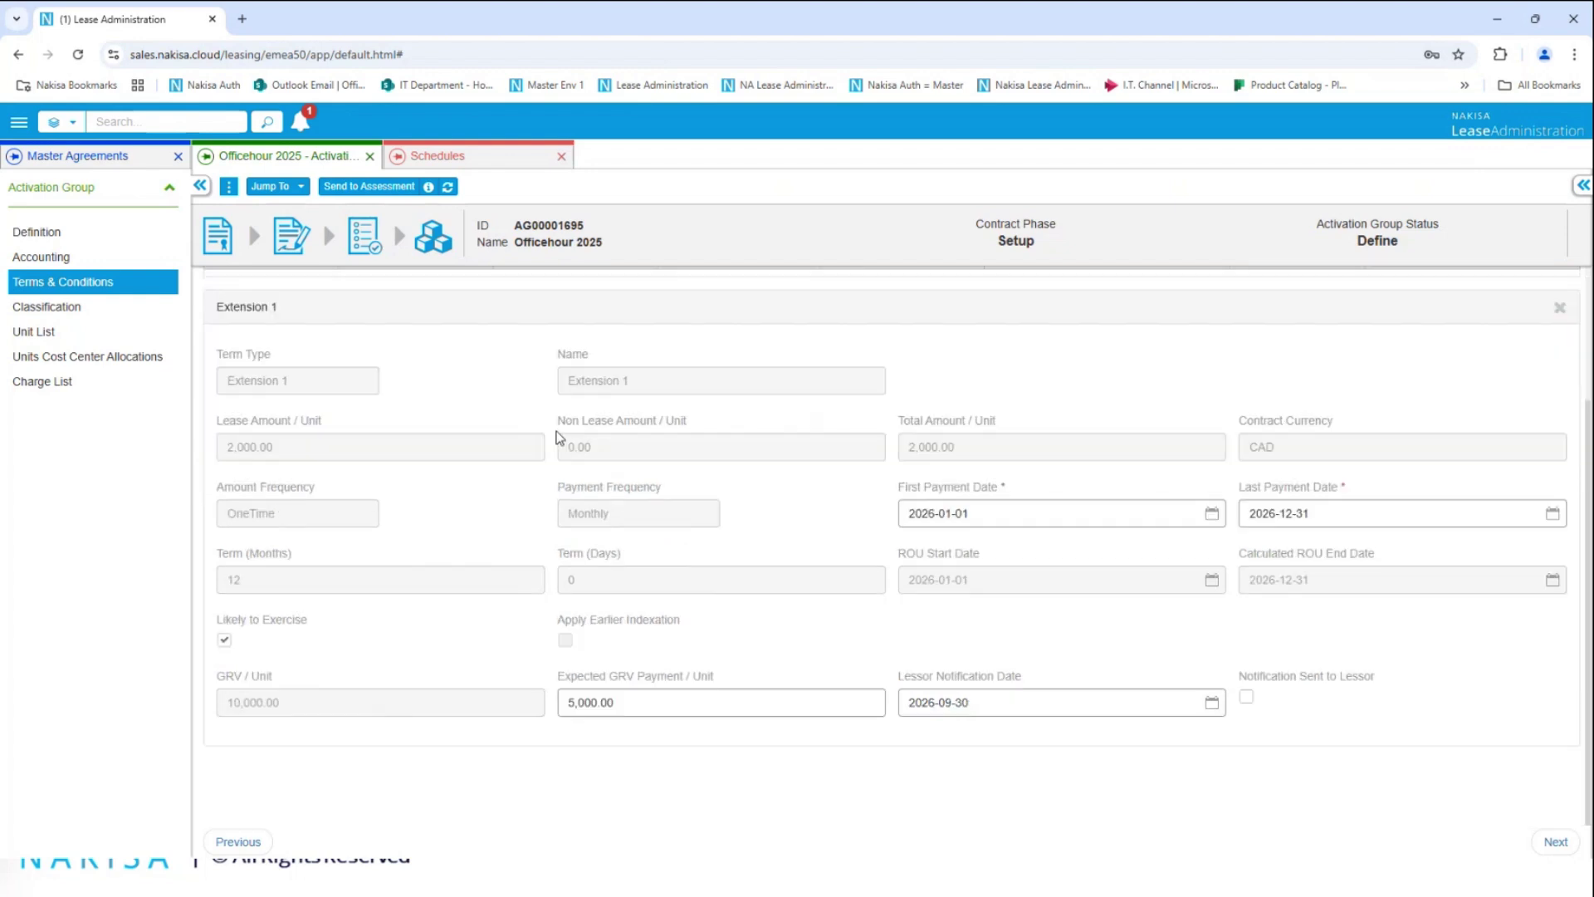
scroll(495, 438, up, 1)
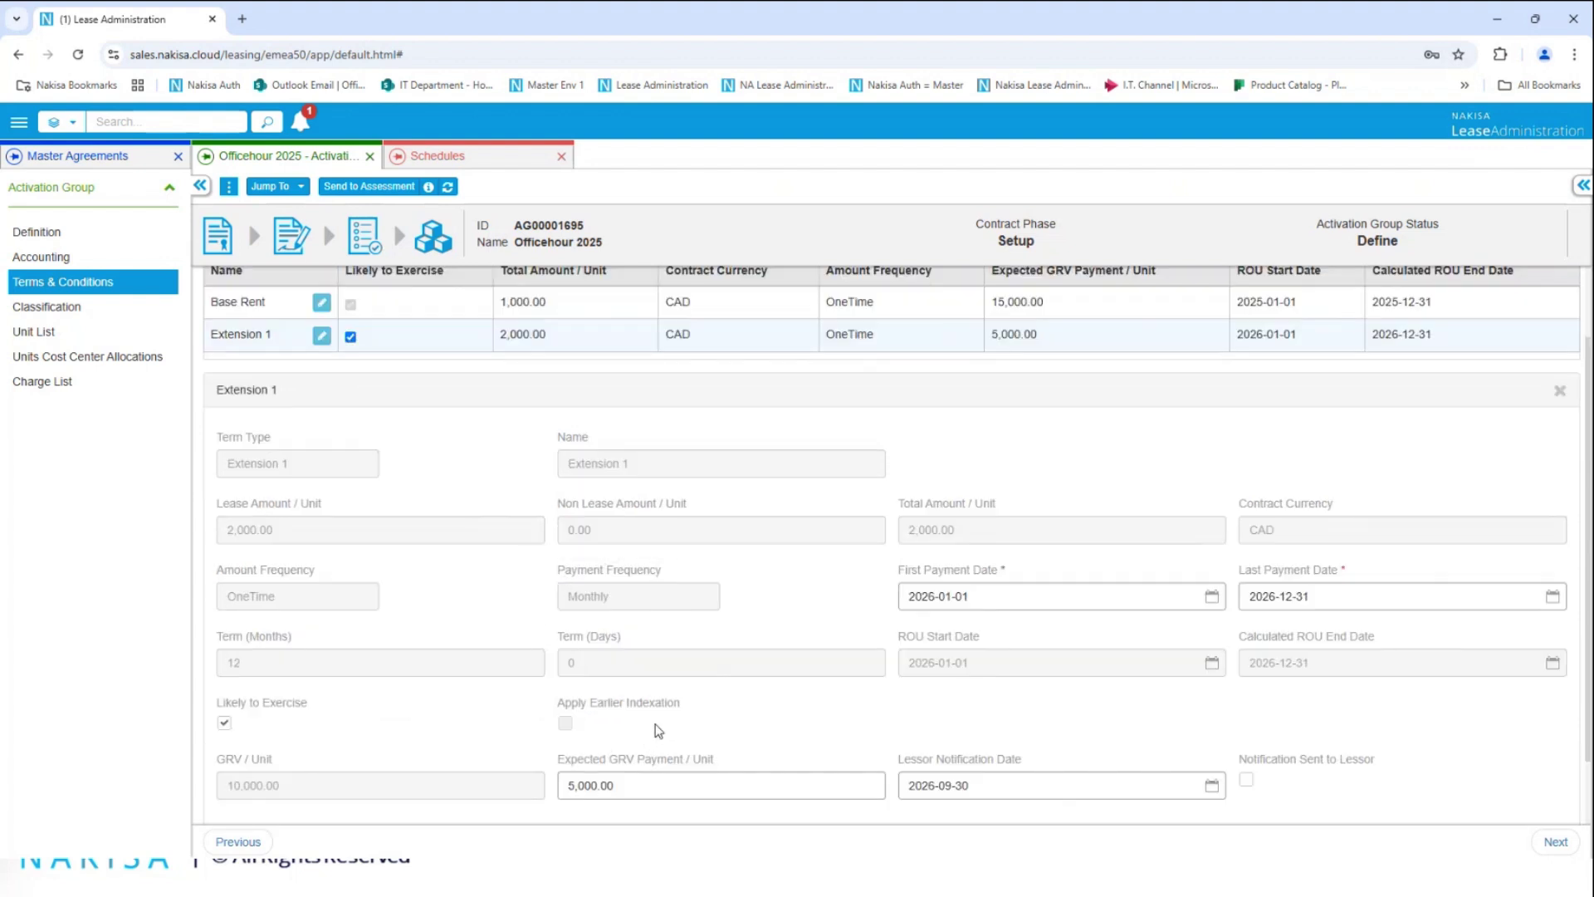
Send the Officehour 2025 activation group to assessment and open its generated schedules.
click(359, 188)
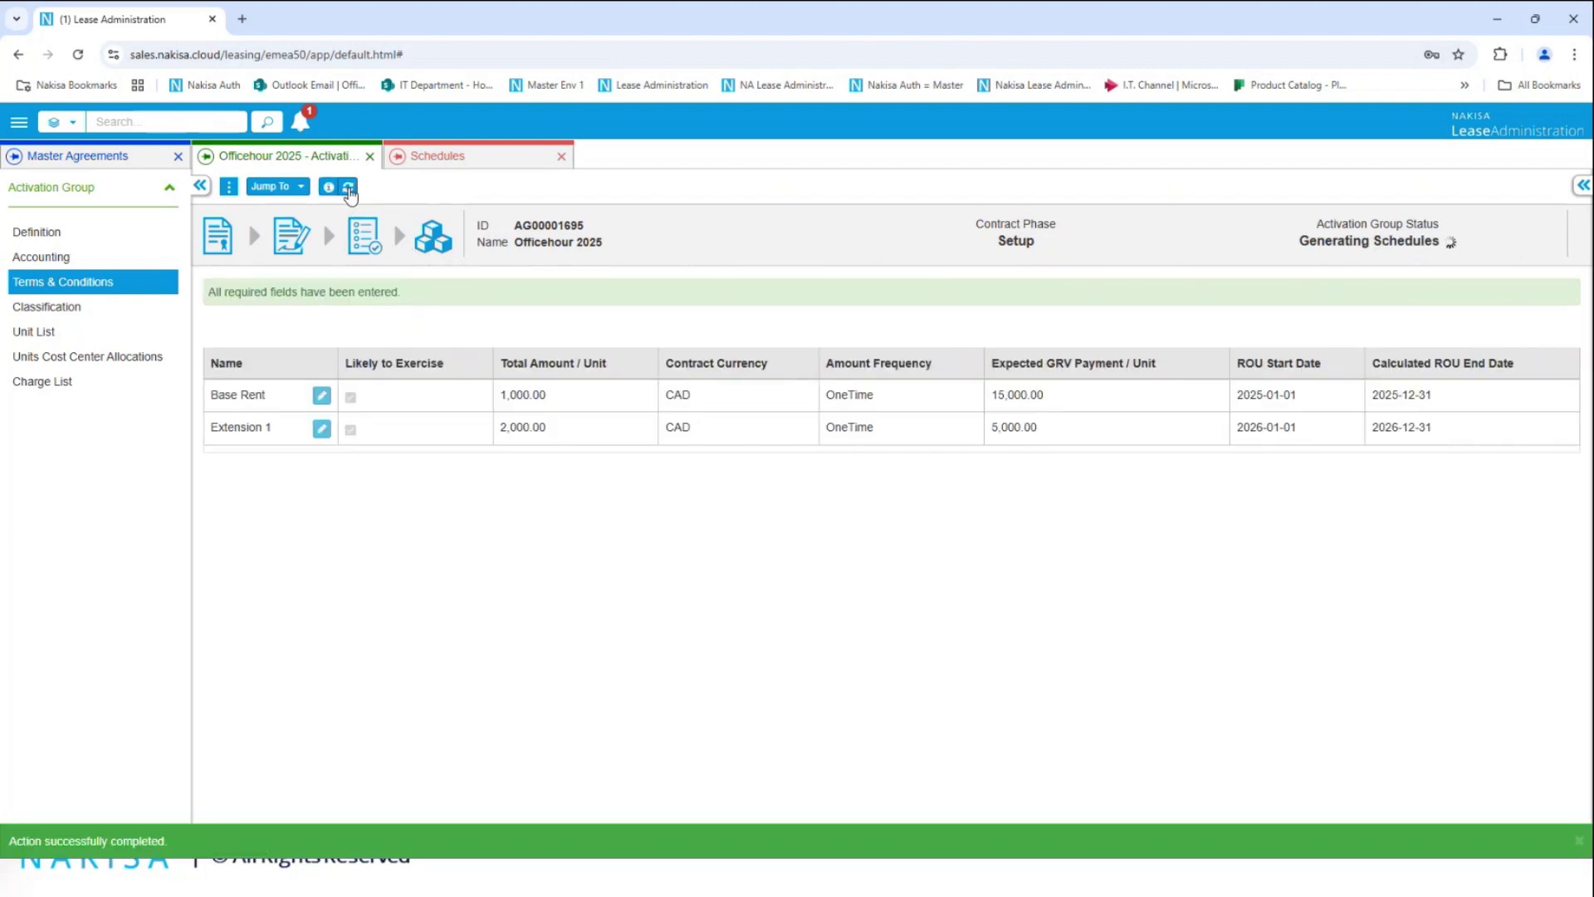
click(350, 190)
click(228, 186)
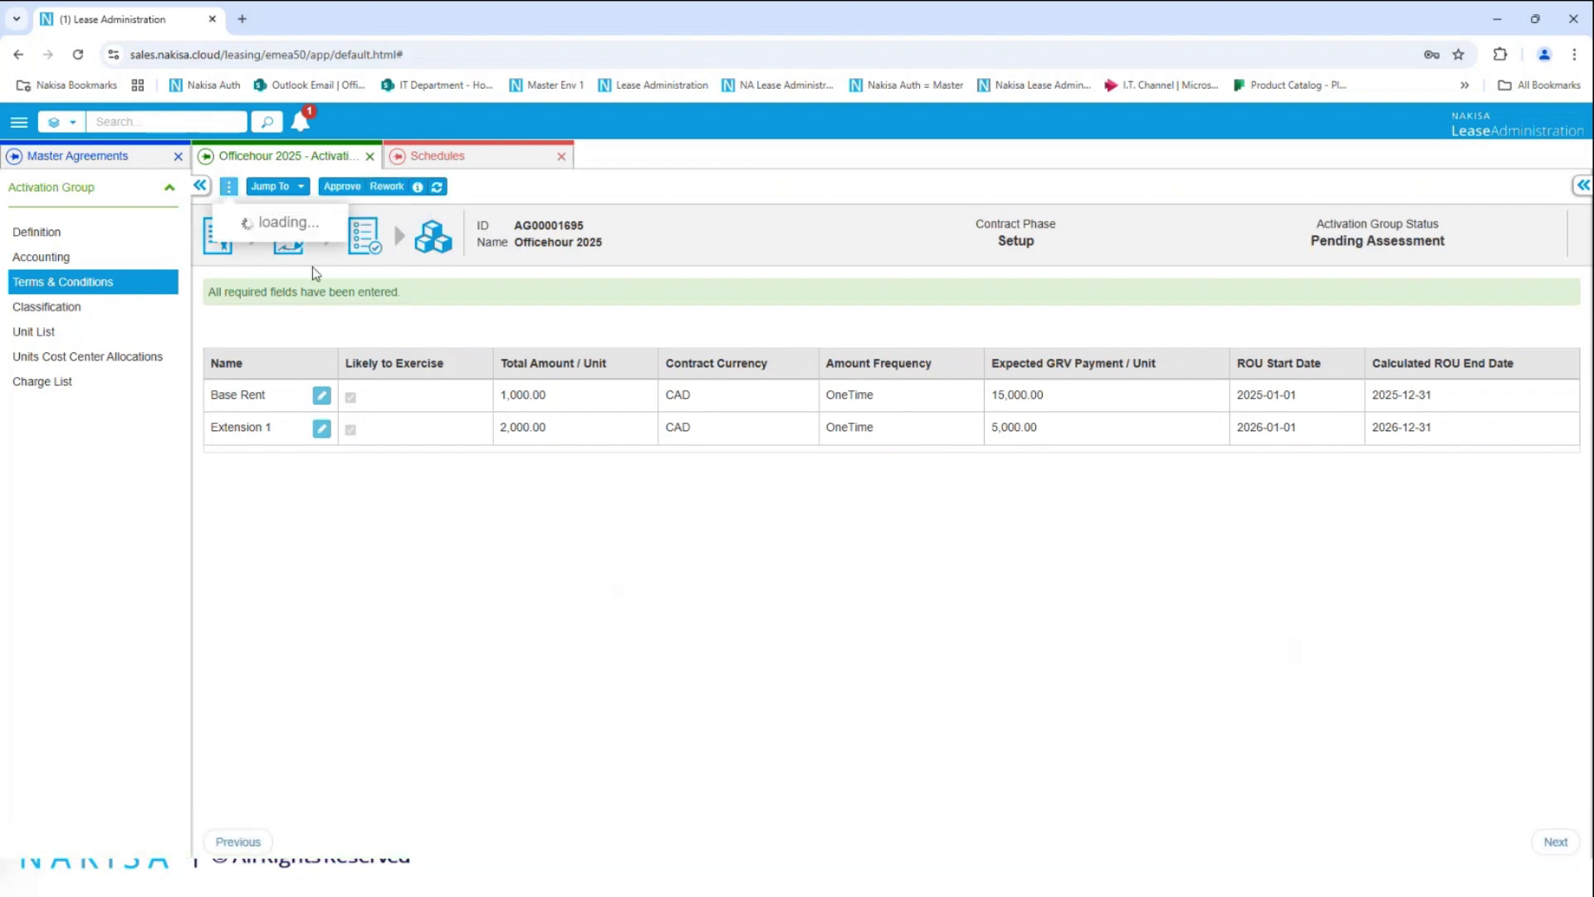
click(328, 251)
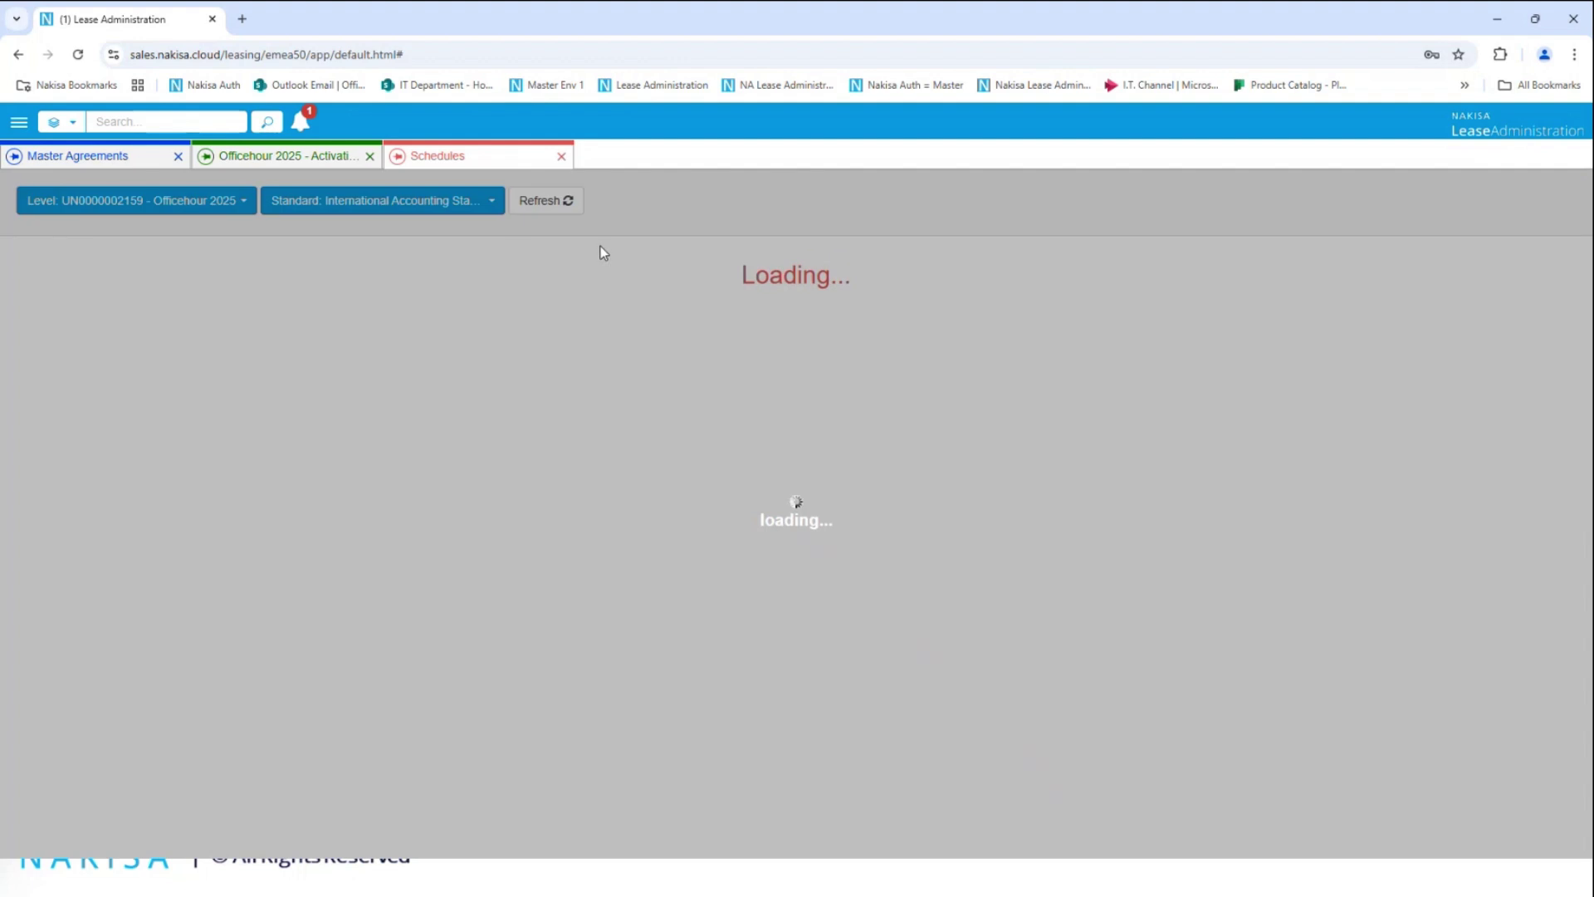
Display all columns for all years in the schedule and examine the maximum and expected GRV payments at the lease end.
click(564, 202)
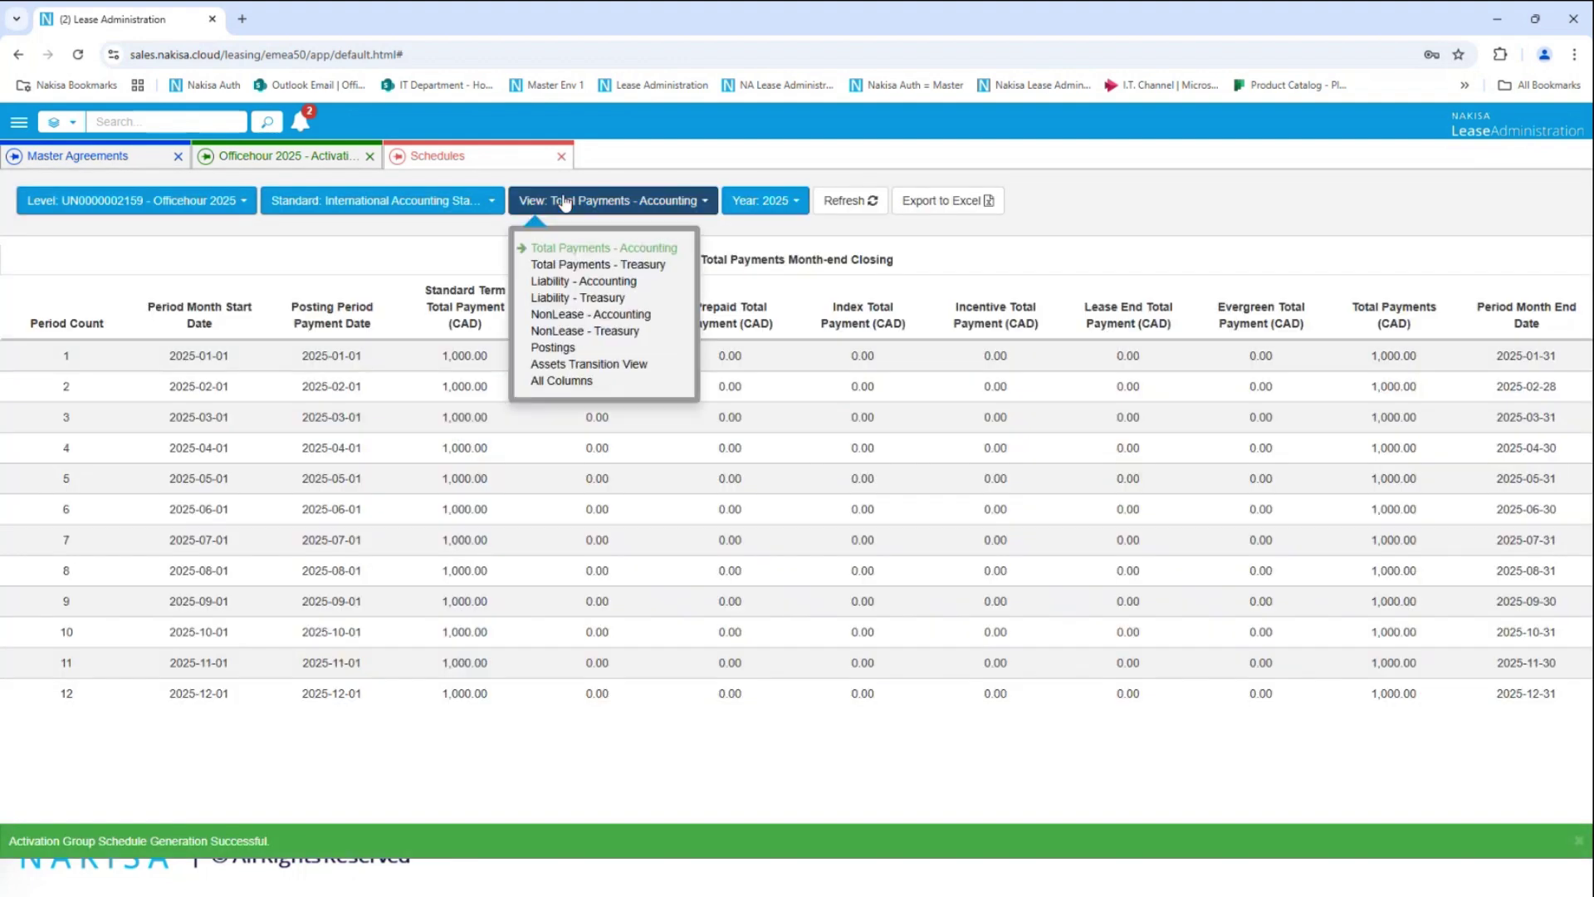
click(581, 384)
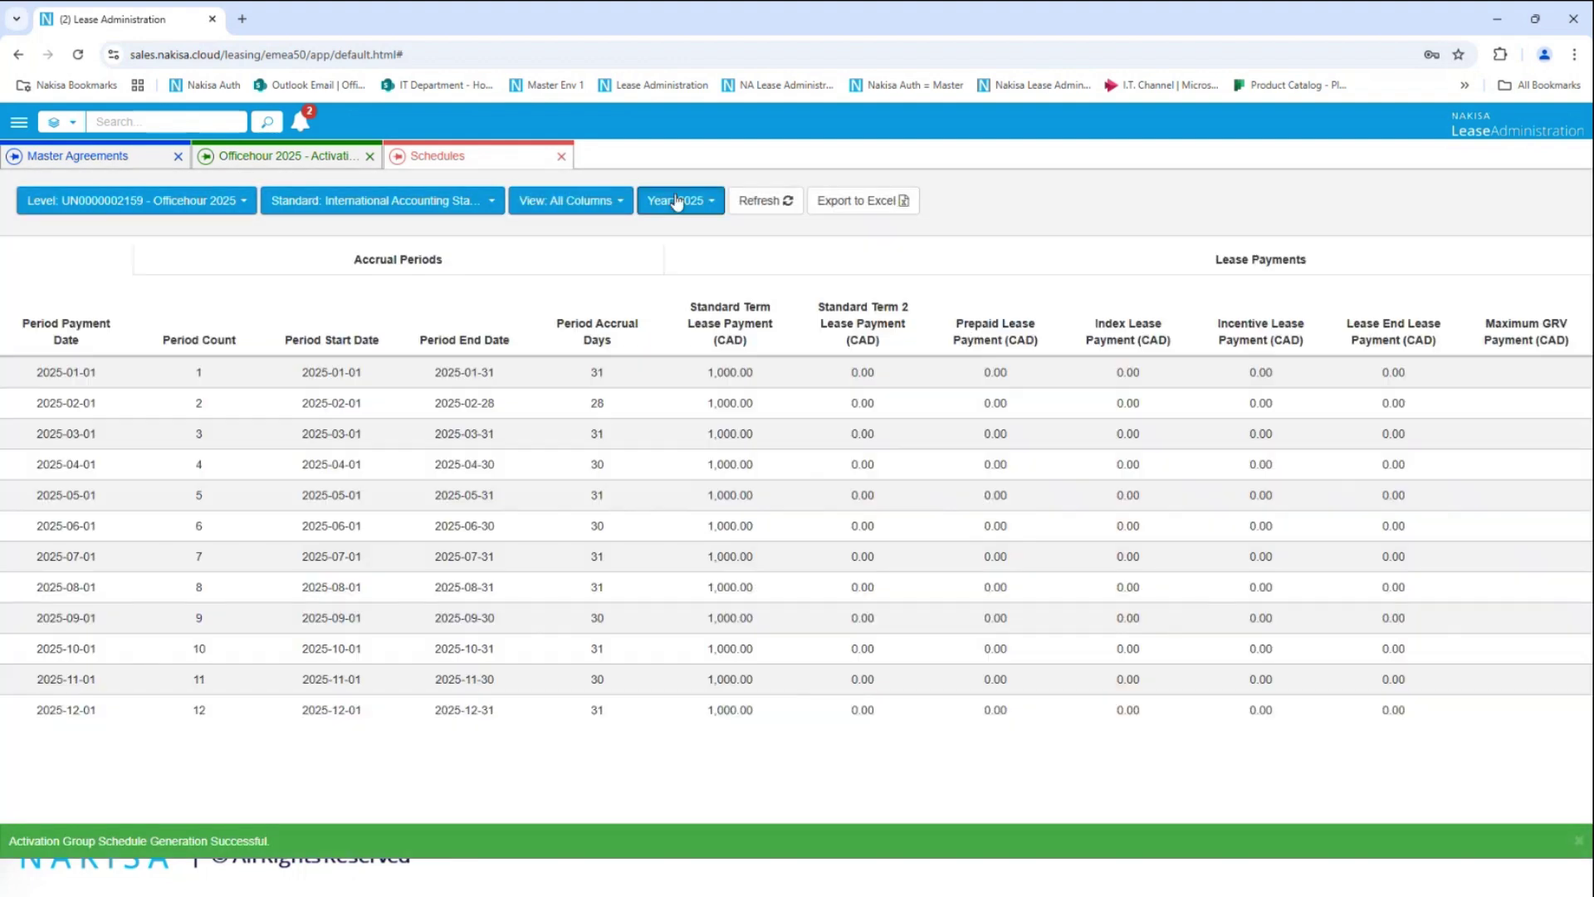
click(677, 200)
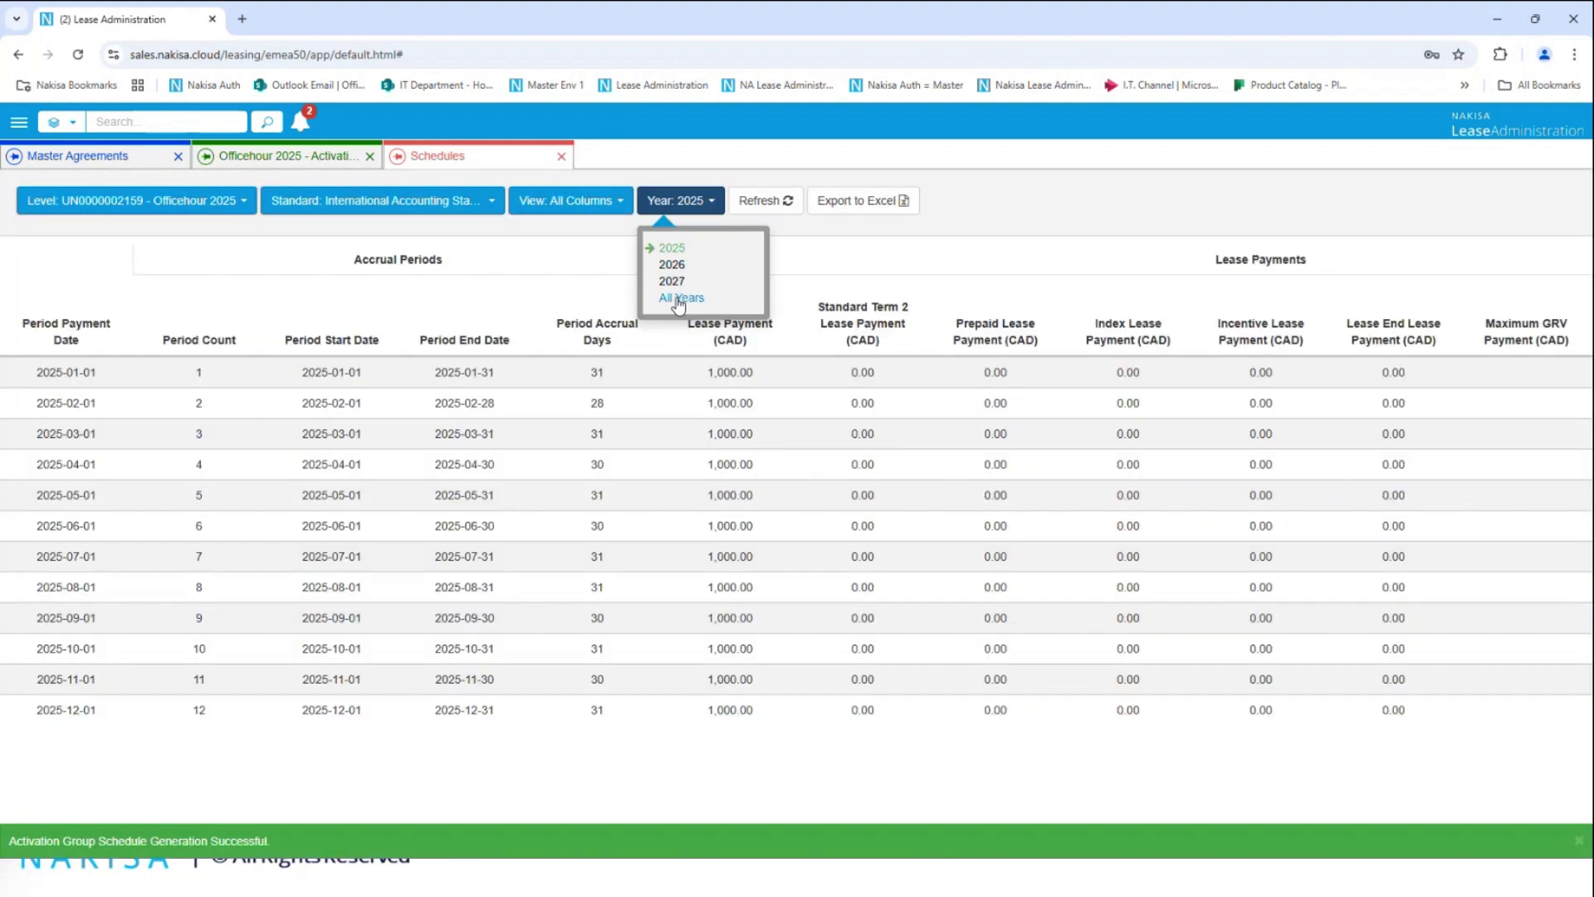
click(674, 304)
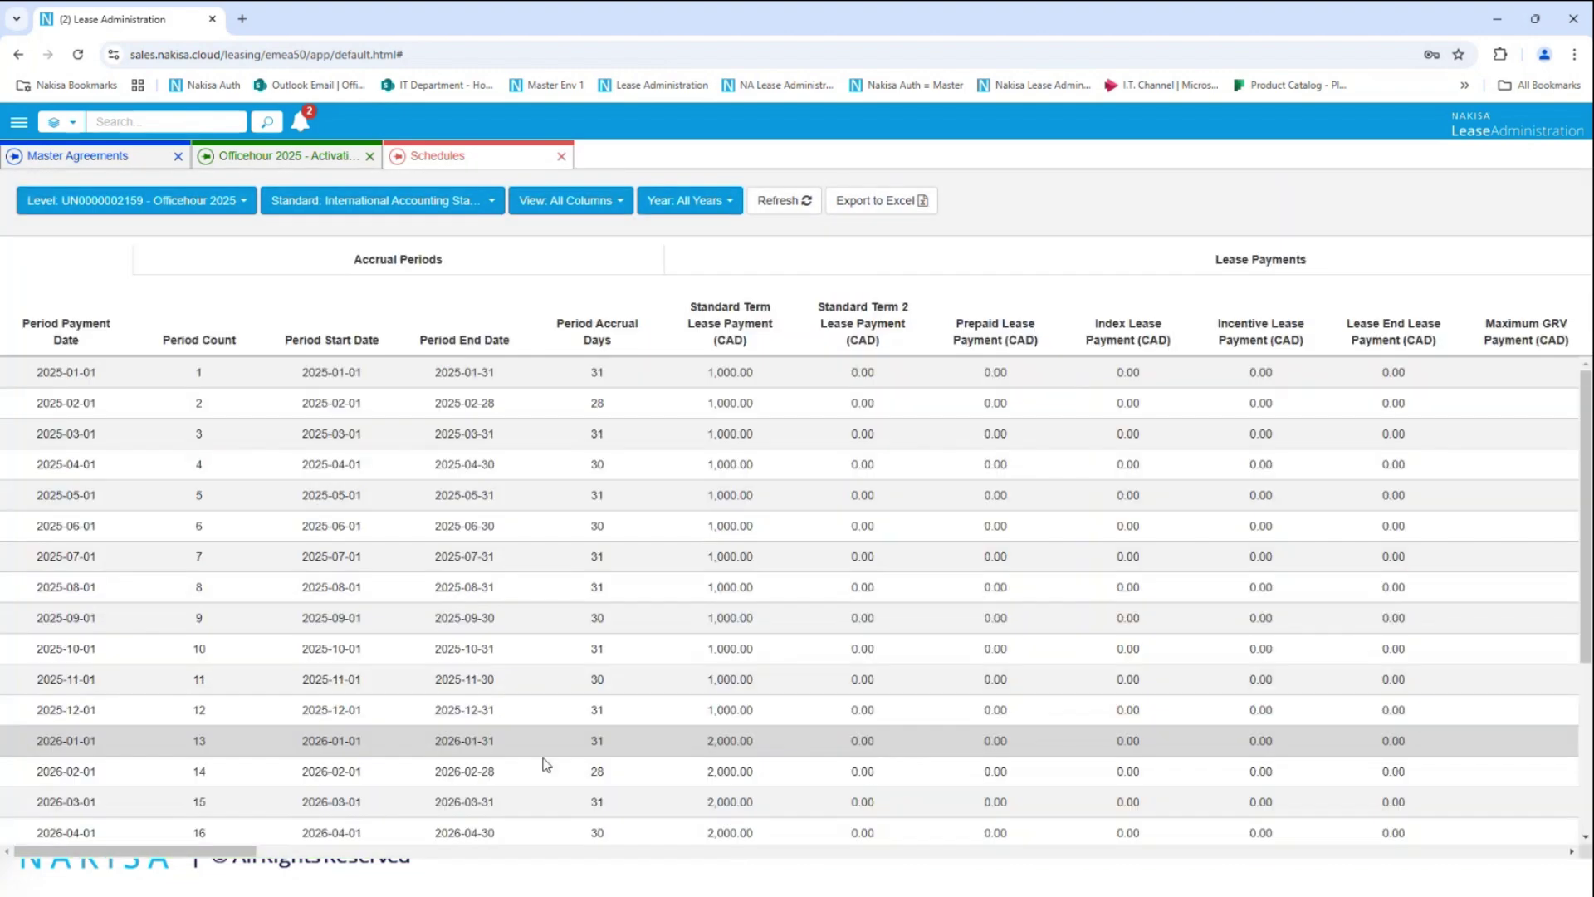
drag(236, 856, 386, 855)
scroll(590, 771, down, 3)
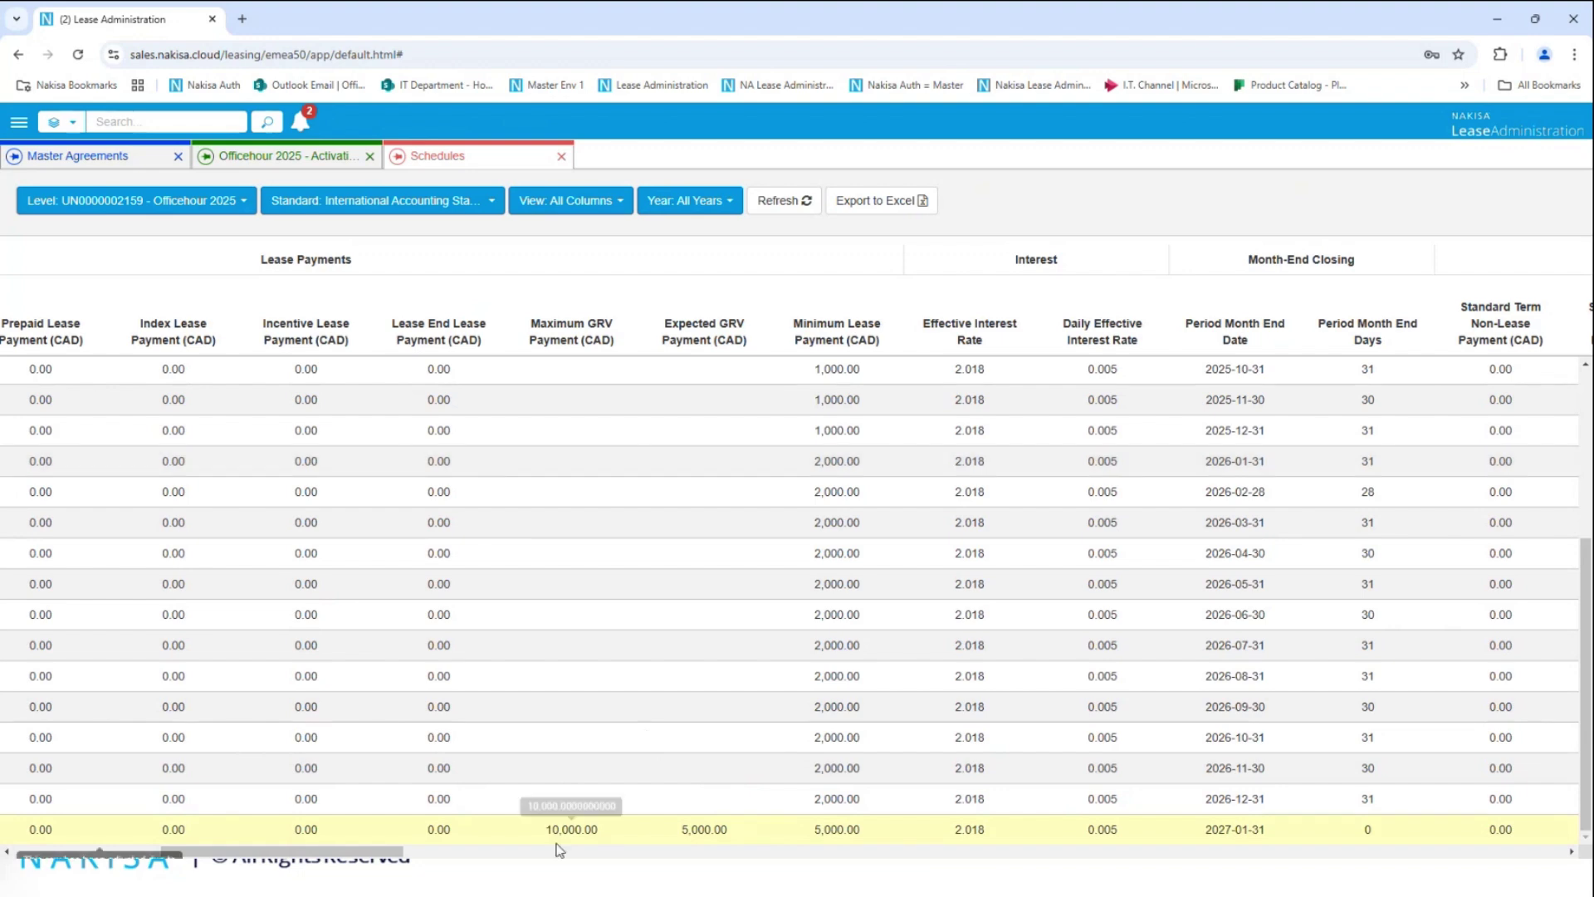